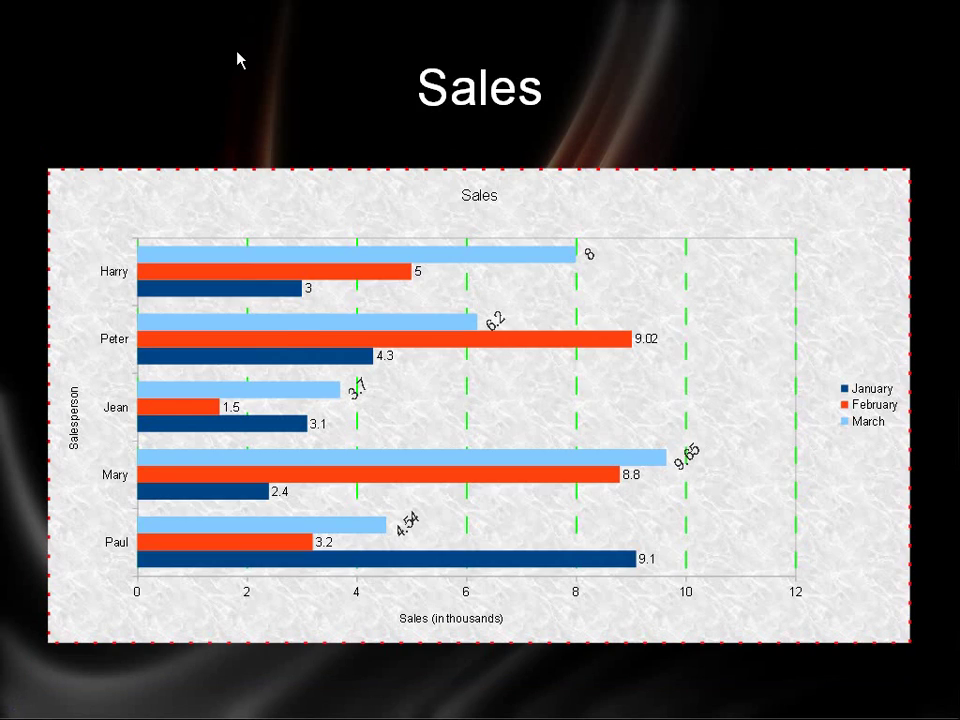
- Finish the slide show, then click into the Winter title on slide 2
left_click(237, 53)
left_click(237, 53)
left_click(238, 59)
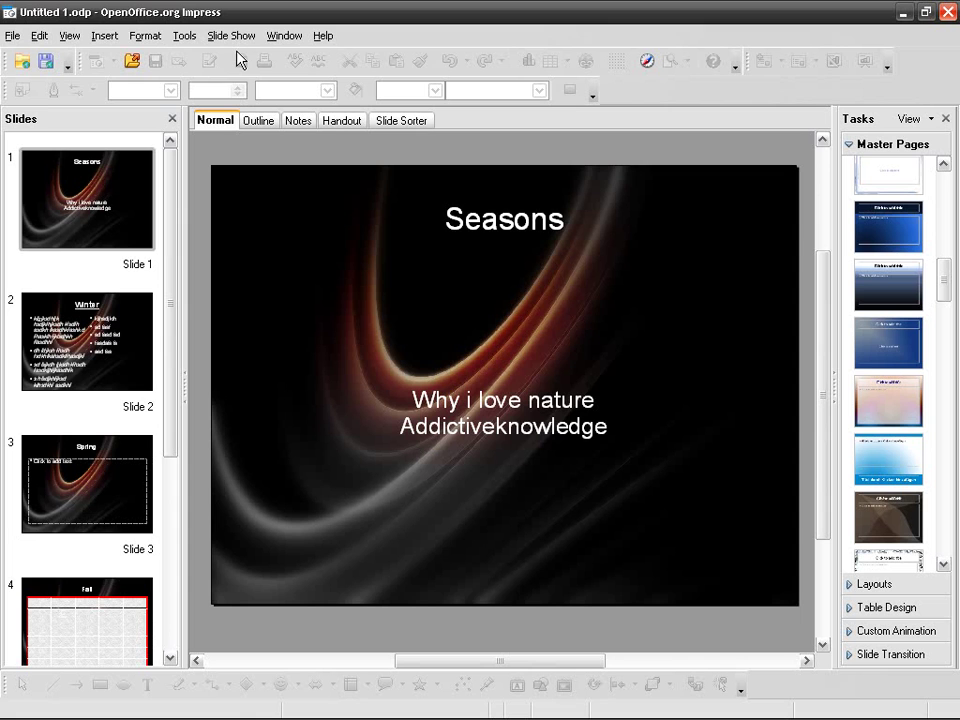
left_click(112, 330)
left_click(489, 228)
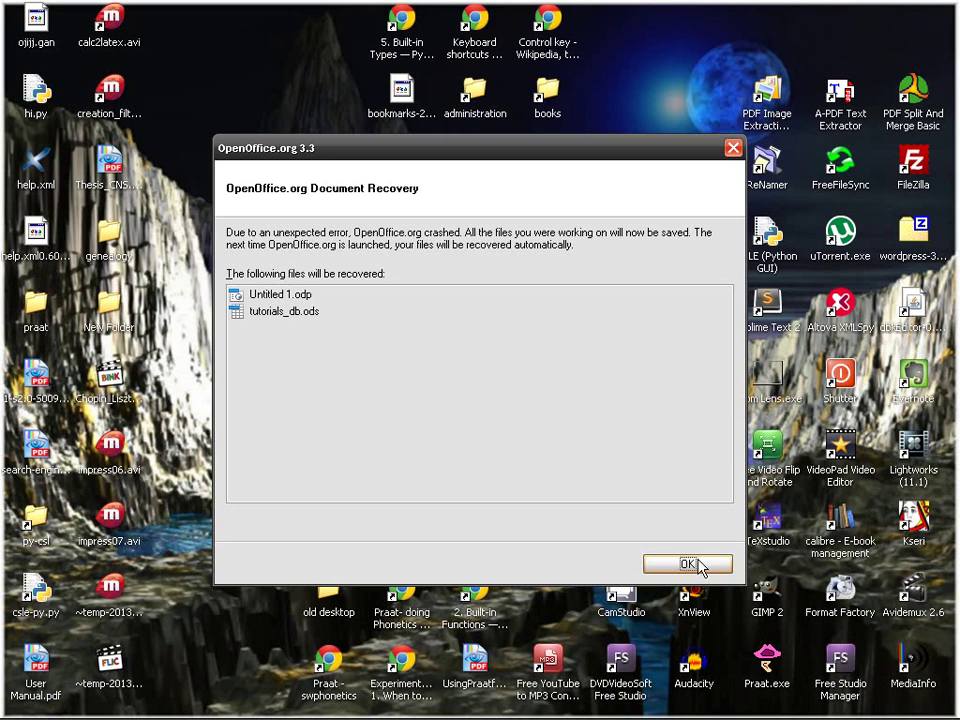
left_click(695, 565)
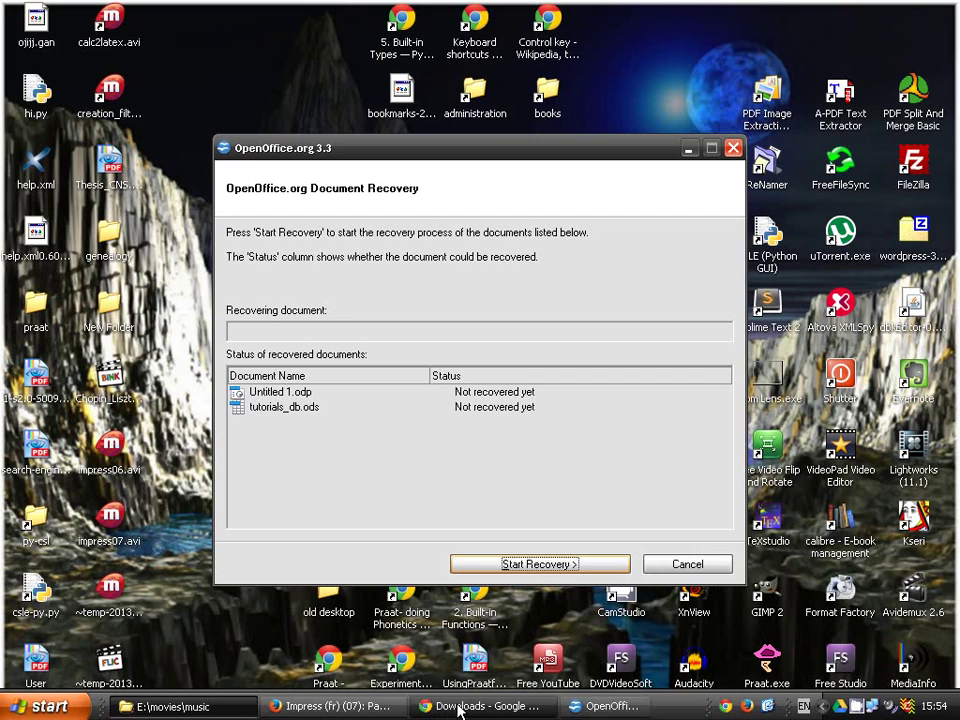
- Start recovery so Untitled 1.odp reopens with all slides intact
left_click(540, 564)
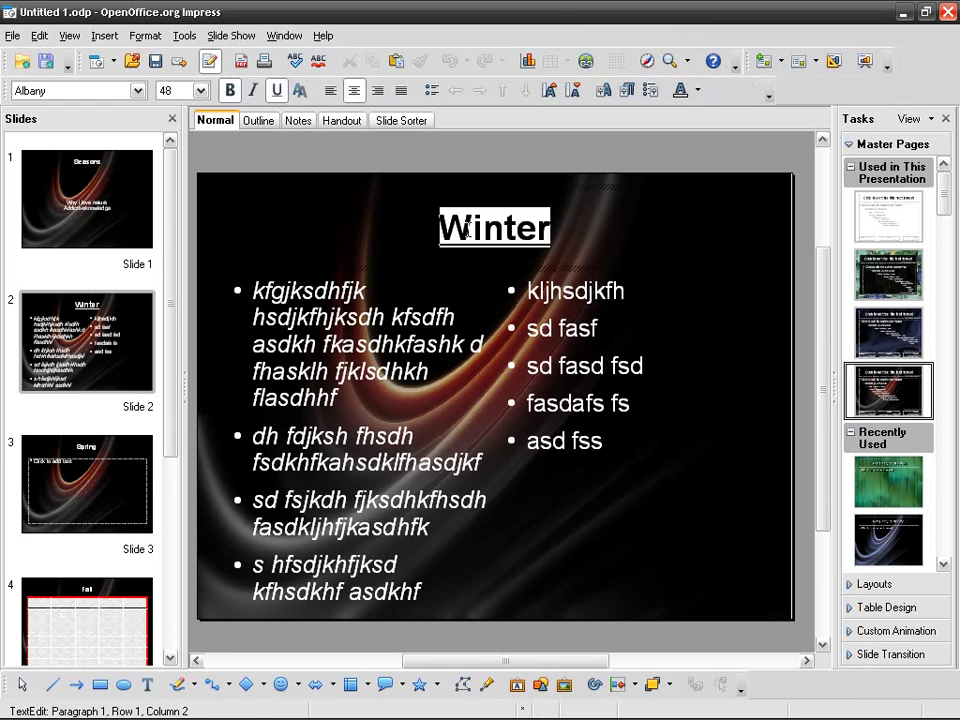
- Reset the Winter title to default formatting, removing its underline
right_click(471, 233)
left_click(519, 242)
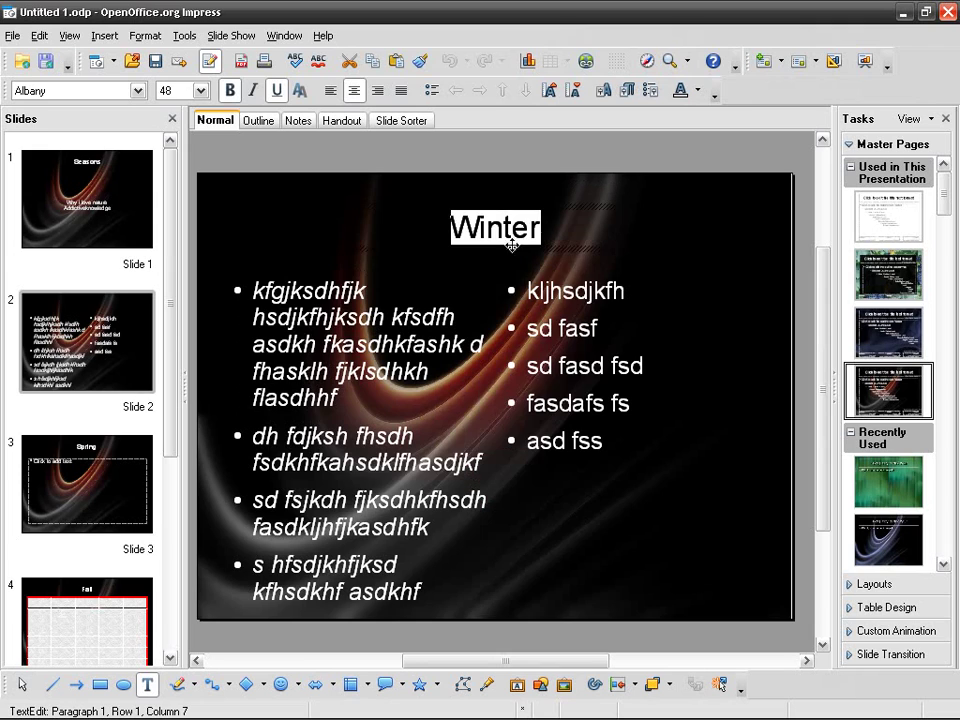
left_click(75, 364)
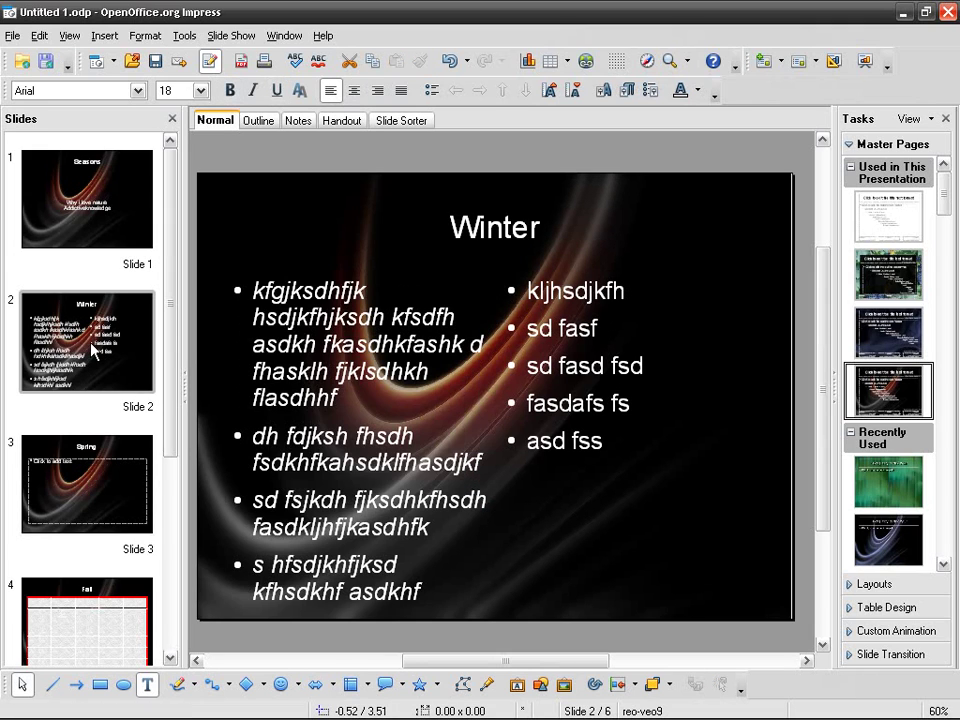
- Apply default formatting to all five bullets of the right-hand list
left_click(574, 313)
left_click(574, 300)
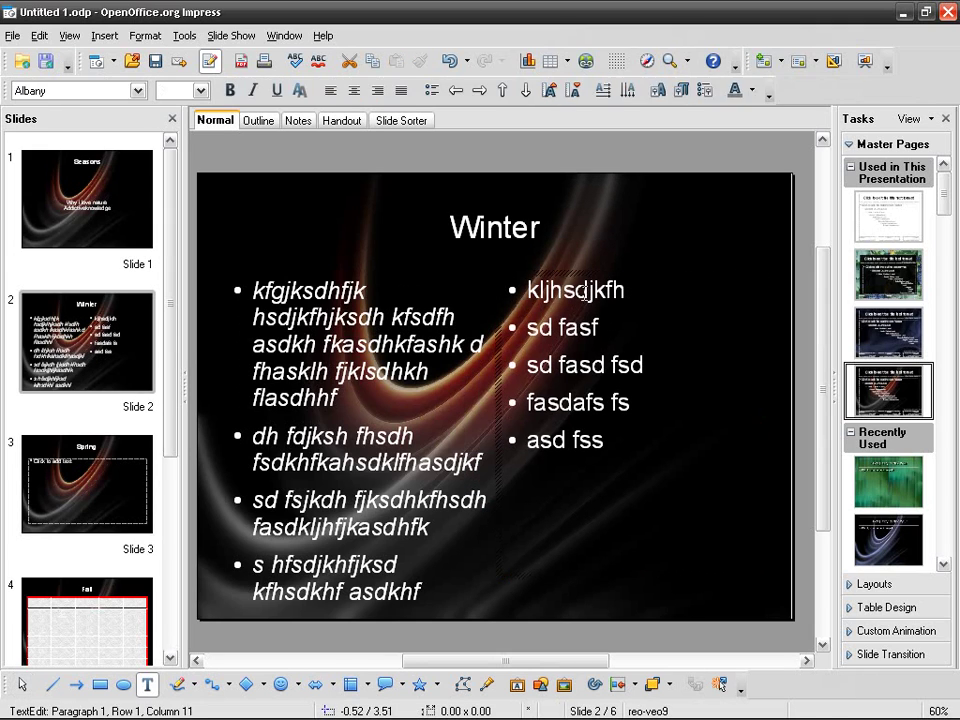
left_click(554, 280)
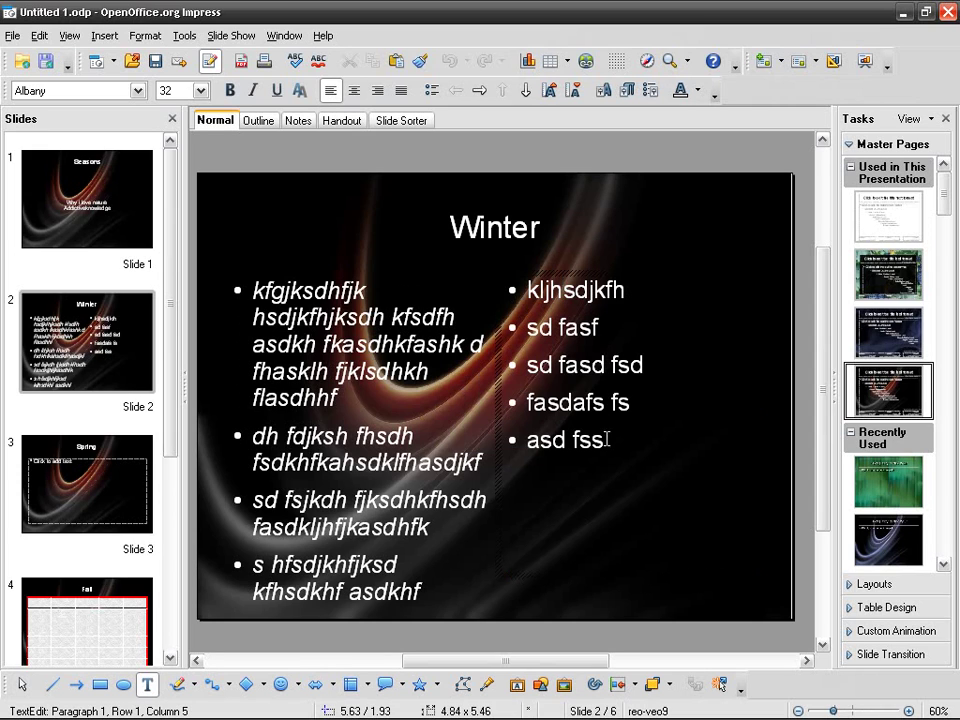
left_click_drag(604, 440, 511, 268)
right_click(557, 282)
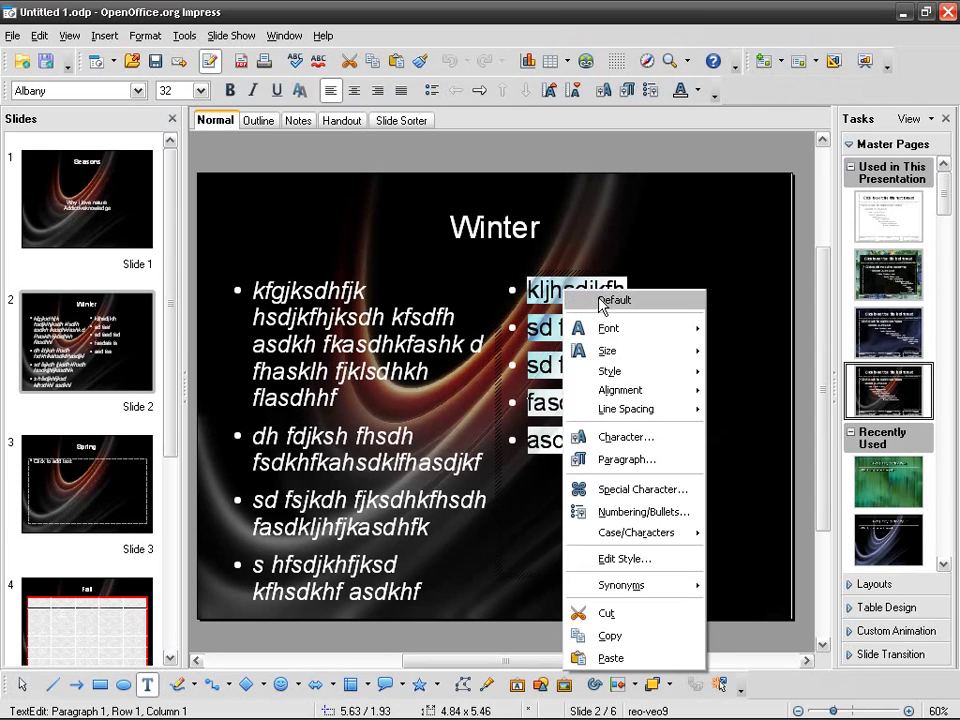
left_click(447, 335)
- Apply default formatting to the left list's four bullets, removing the italics
left_click(350, 340)
triple_click(350, 340)
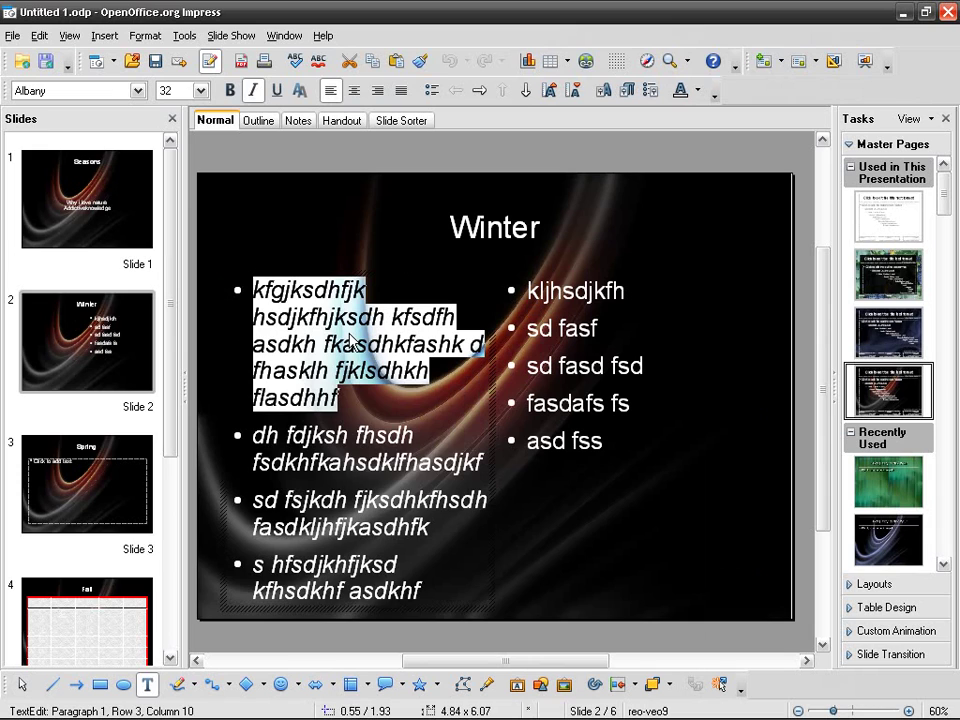
key("ctrl+a")
right_click(338, 325)
left_click(385, 338)
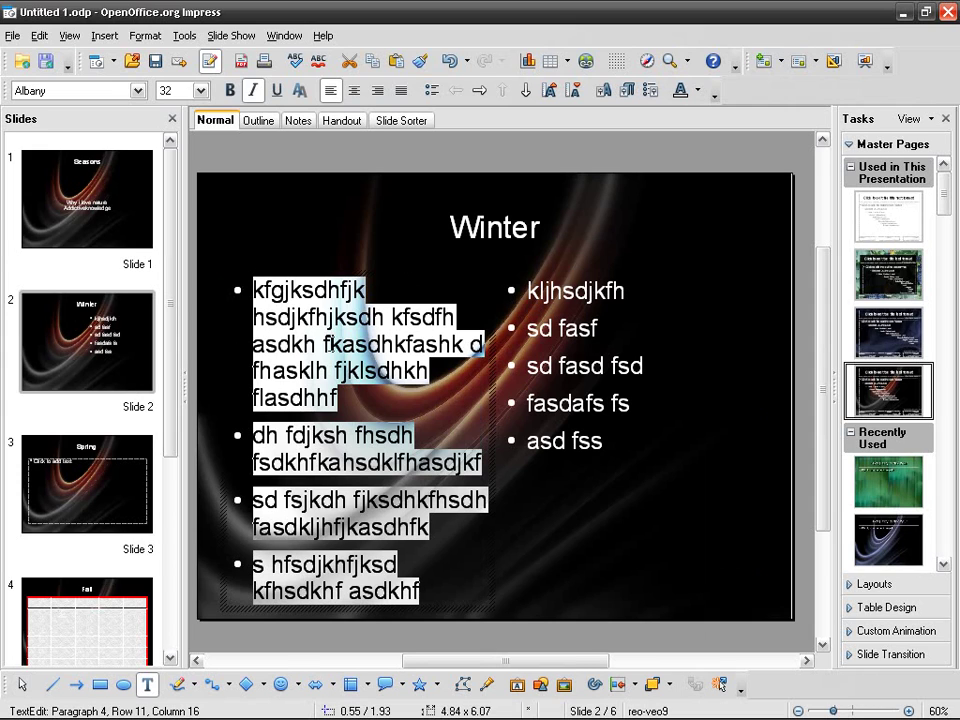
left_click(298, 231)
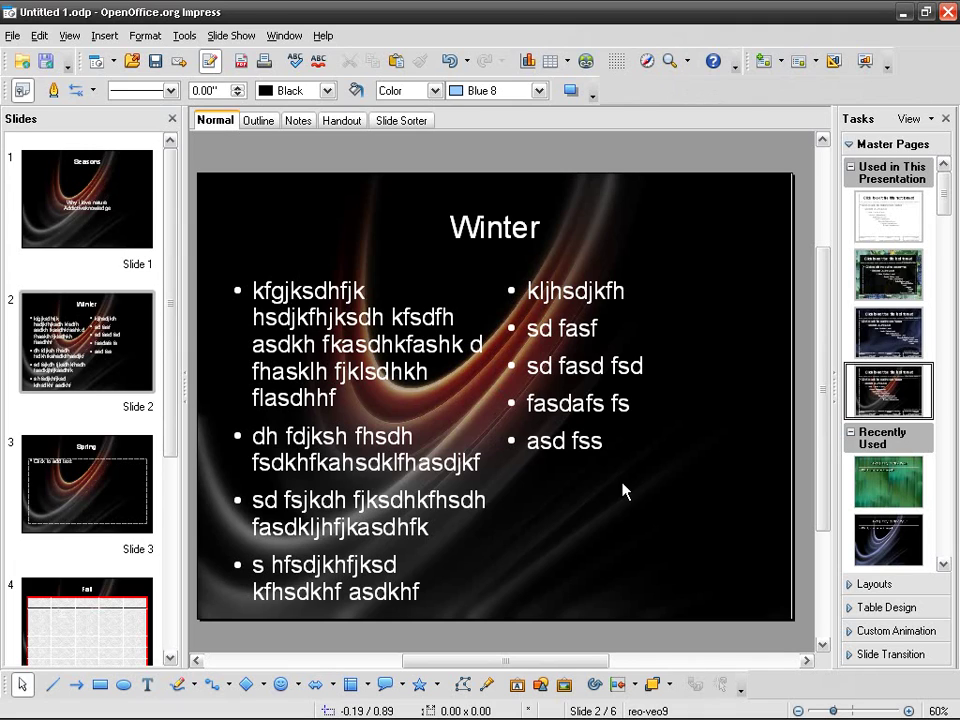
left_click(491, 228)
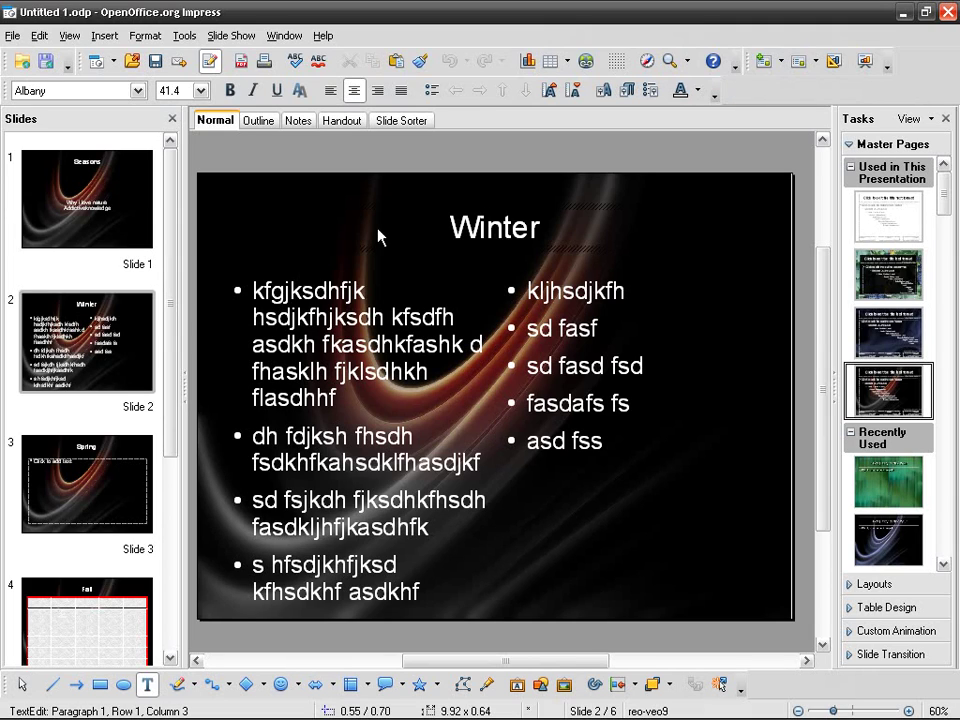
- Leave the Winter title and switch to Slide Master view
left_click(124, 321)
left_click(116, 486)
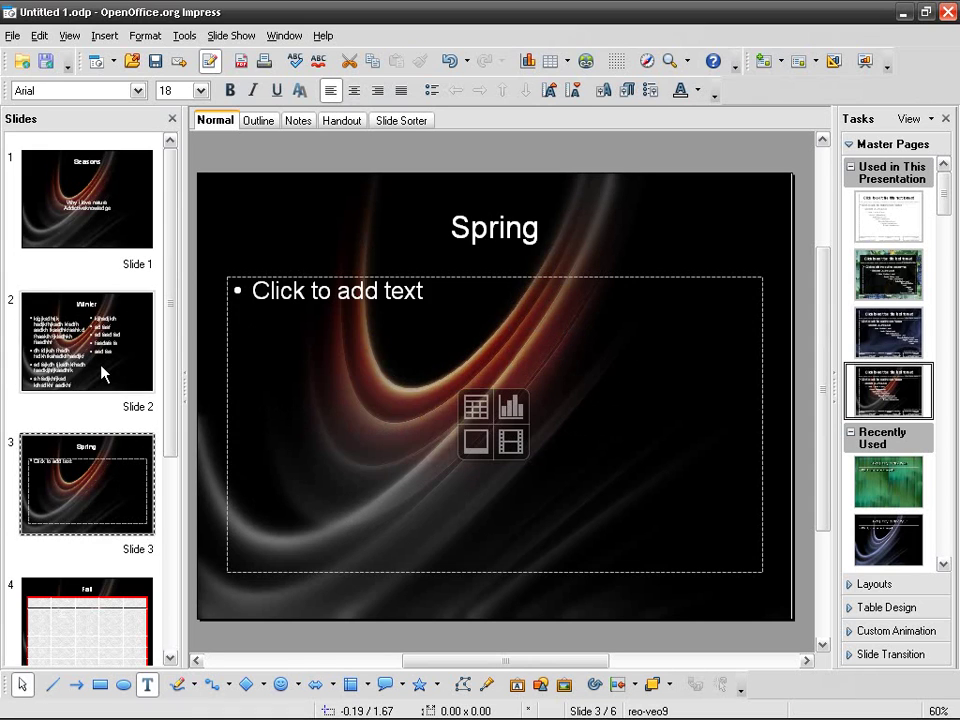
left_click(103, 369)
left_click(103, 240)
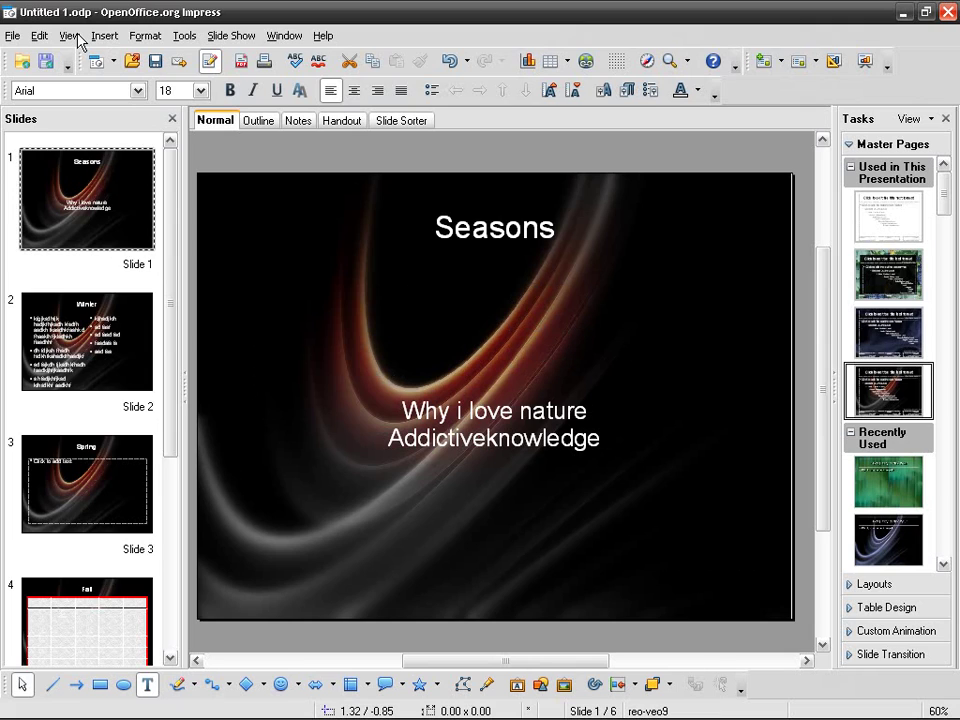
left_click(77, 36)
mouse_move(178, 191)
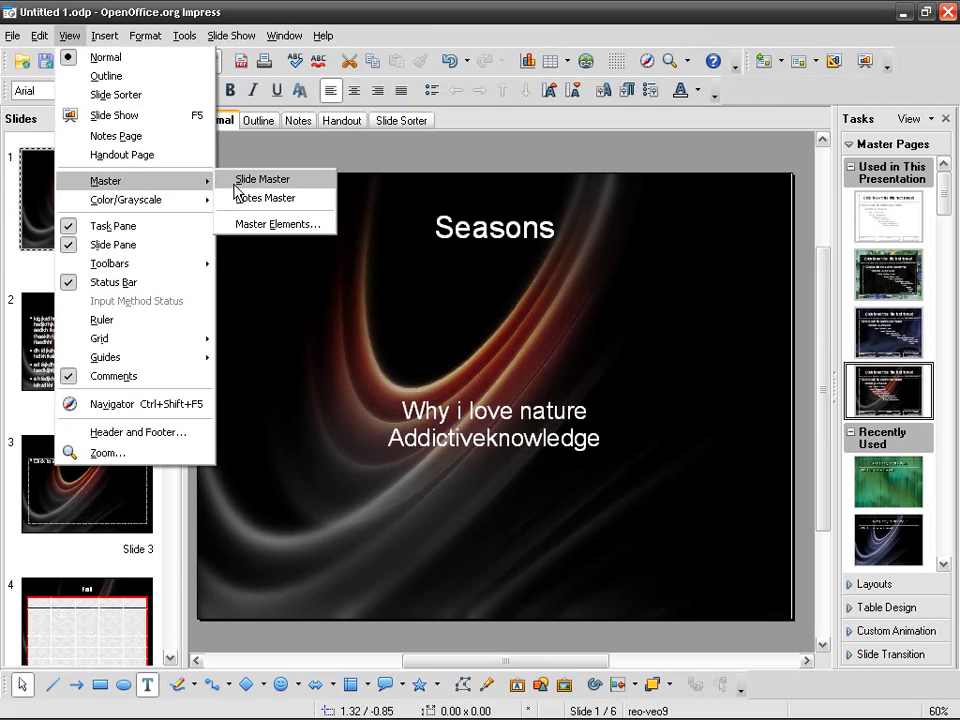
left_click(310, 185)
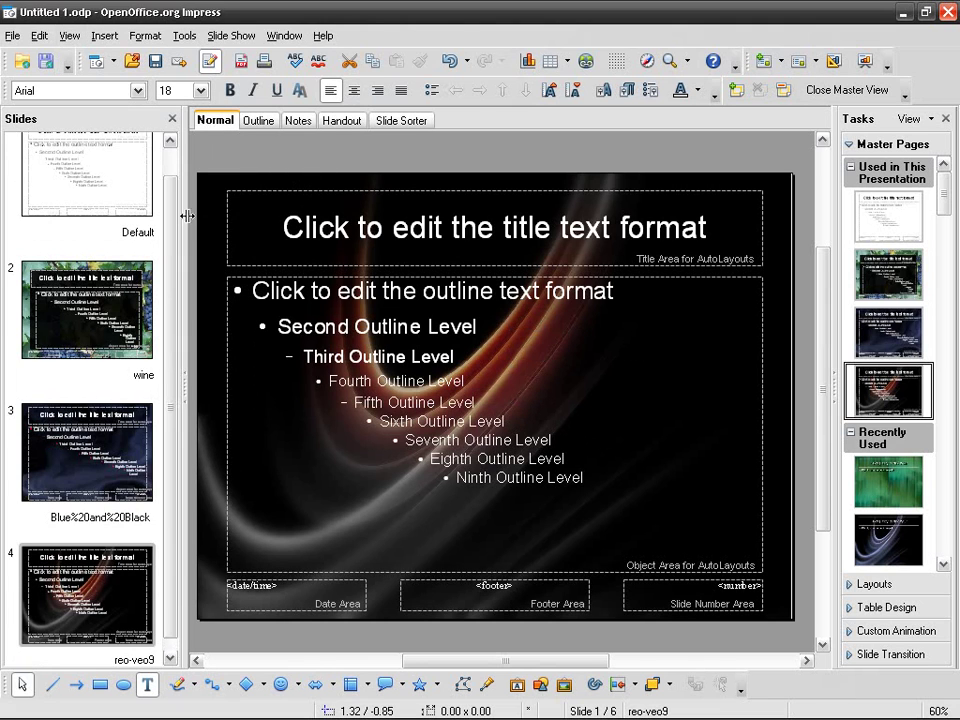
- Delete the wine and Blue and Black masters, leaving Default and reo-veo9
scroll(120, 195, "up", 2)
left_click(107, 197)
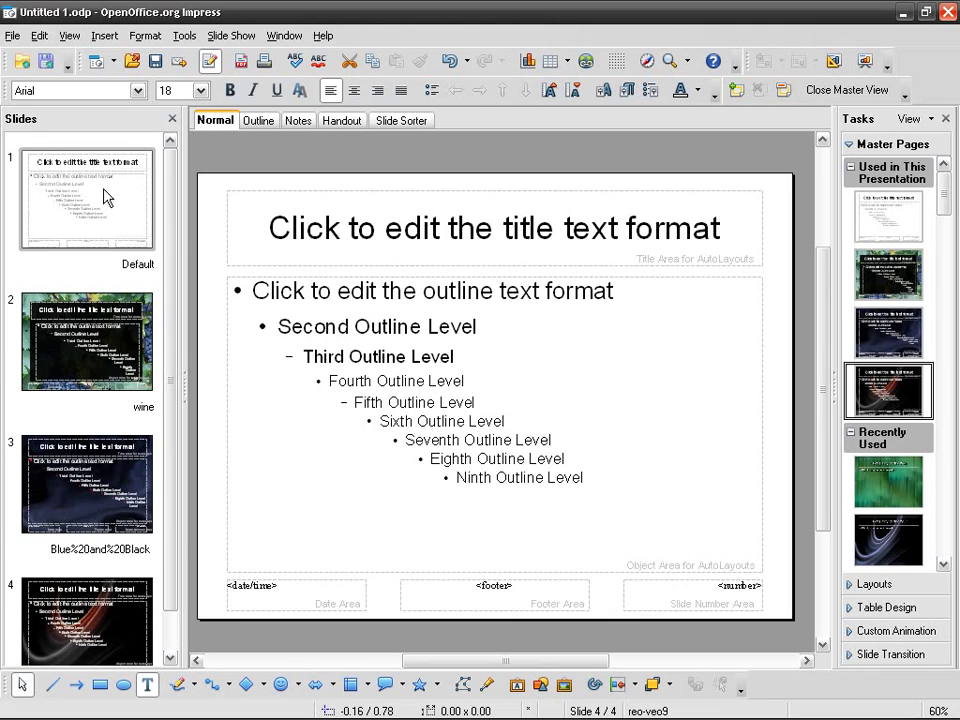
left_click(82, 352)
left_click(100, 482)
left_click(101, 597)
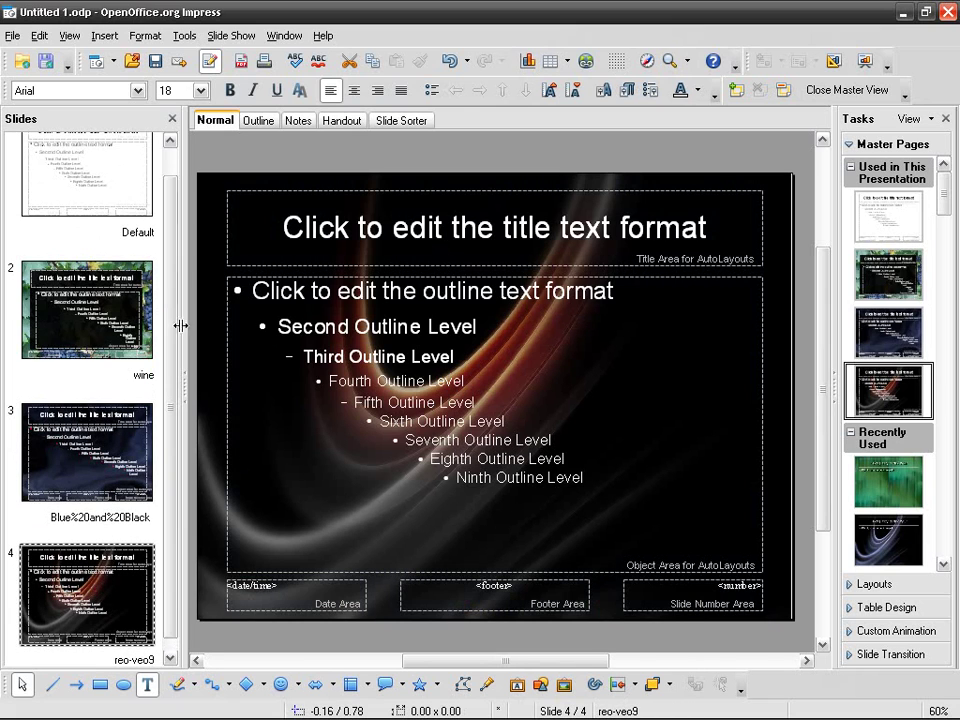
left_click(101, 313)
right_click(109, 314)
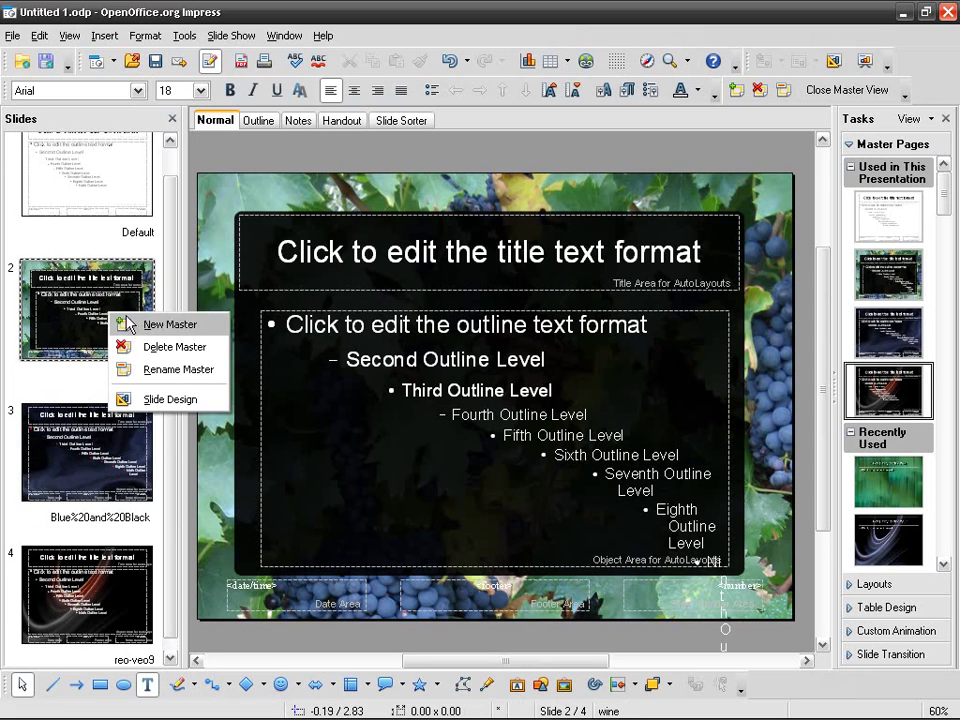
left_click(174, 347)
right_click(114, 347)
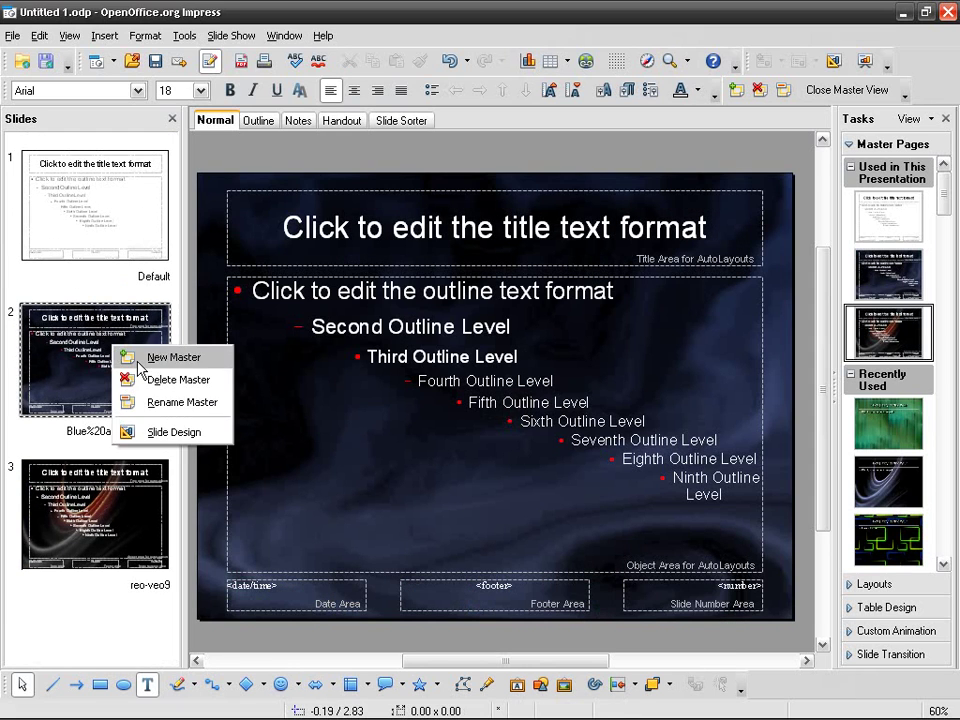
left_click(151, 379)
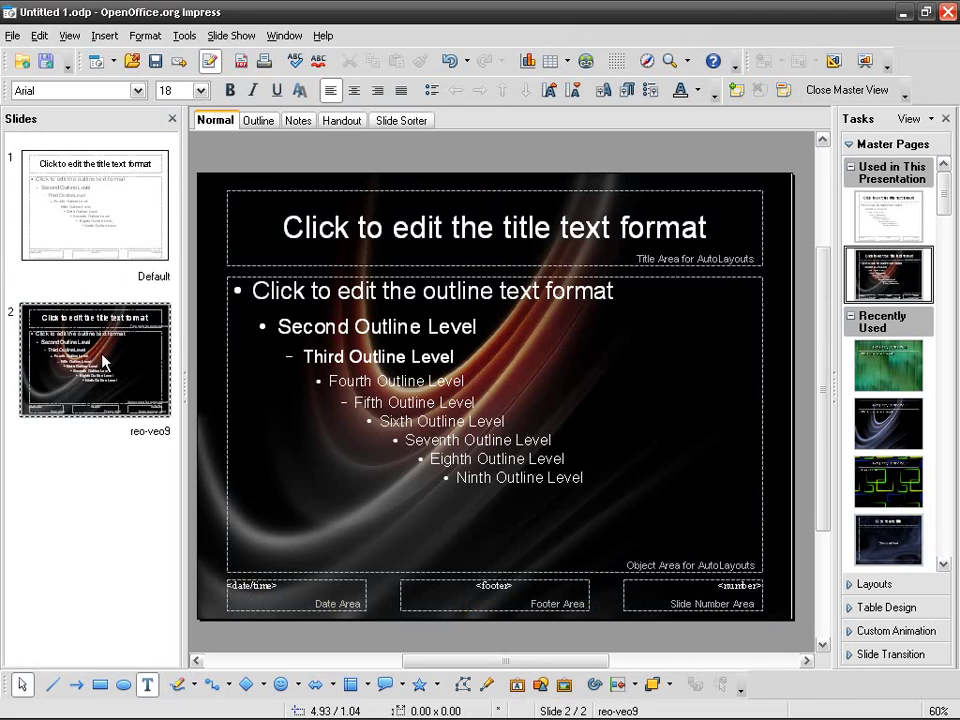
- Format the reo-veo9 master title as light green, italic Algerian lettering
double_click(465, 226)
triple_click(463, 226)
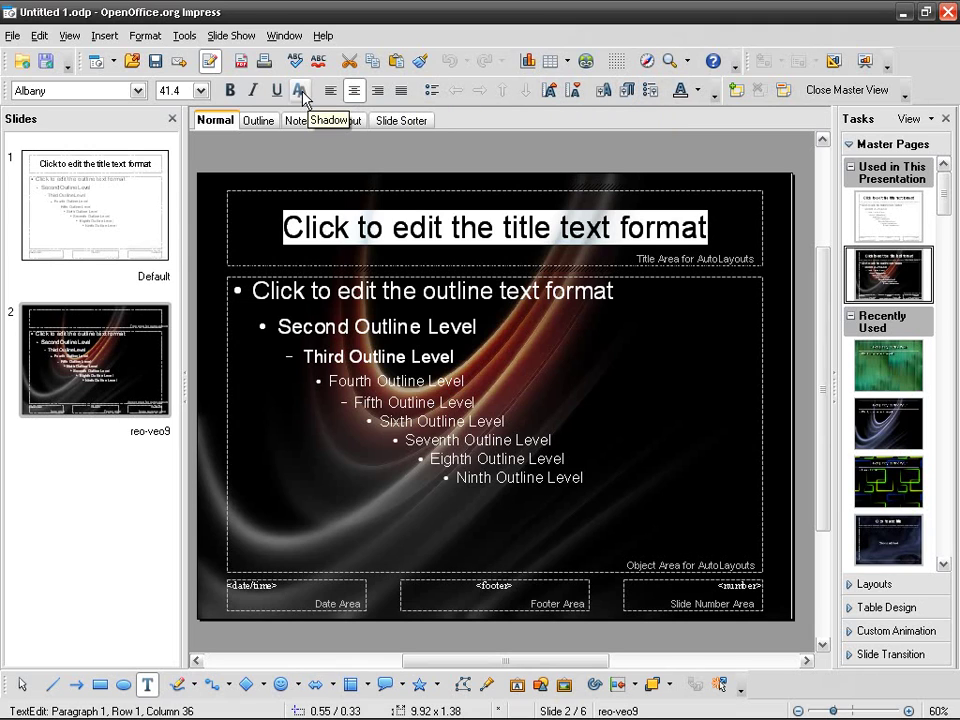
left_click(680, 93)
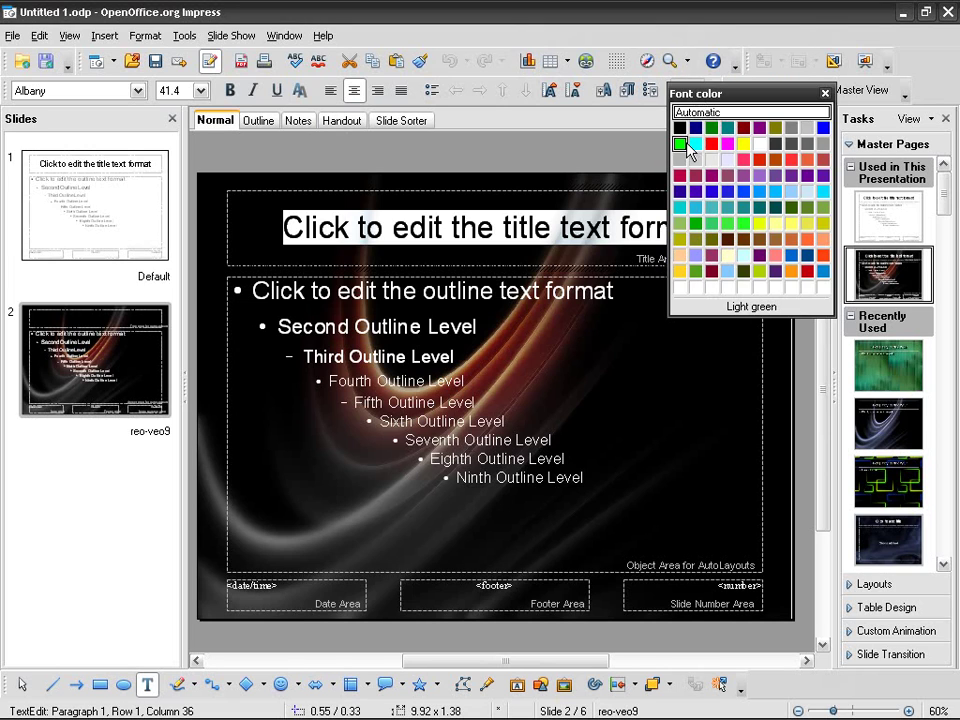
left_click(683, 145)
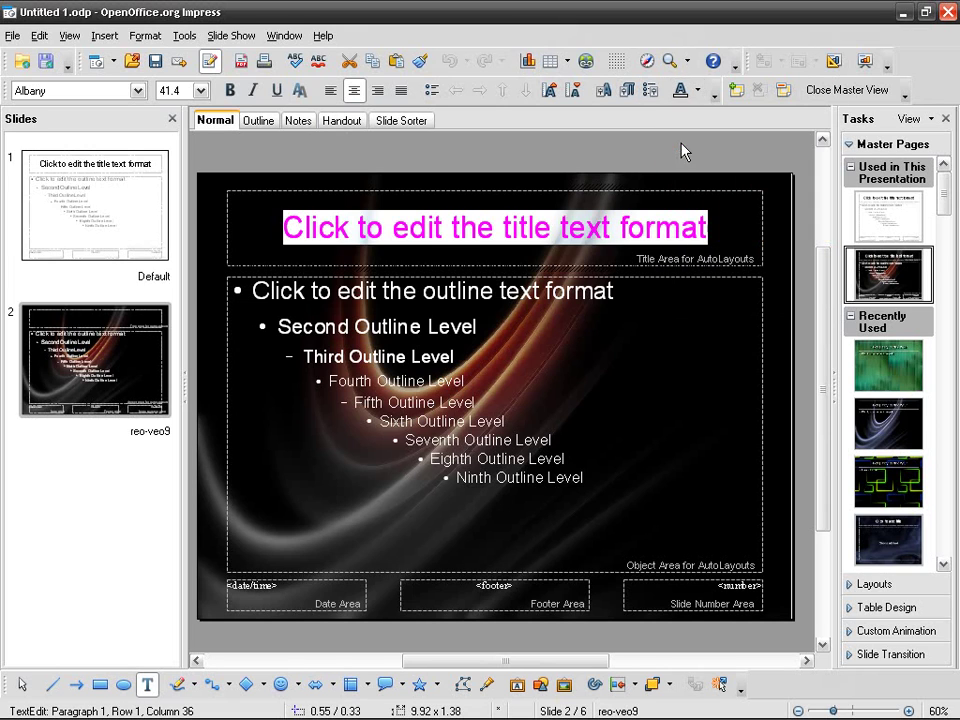
left_click(257, 92)
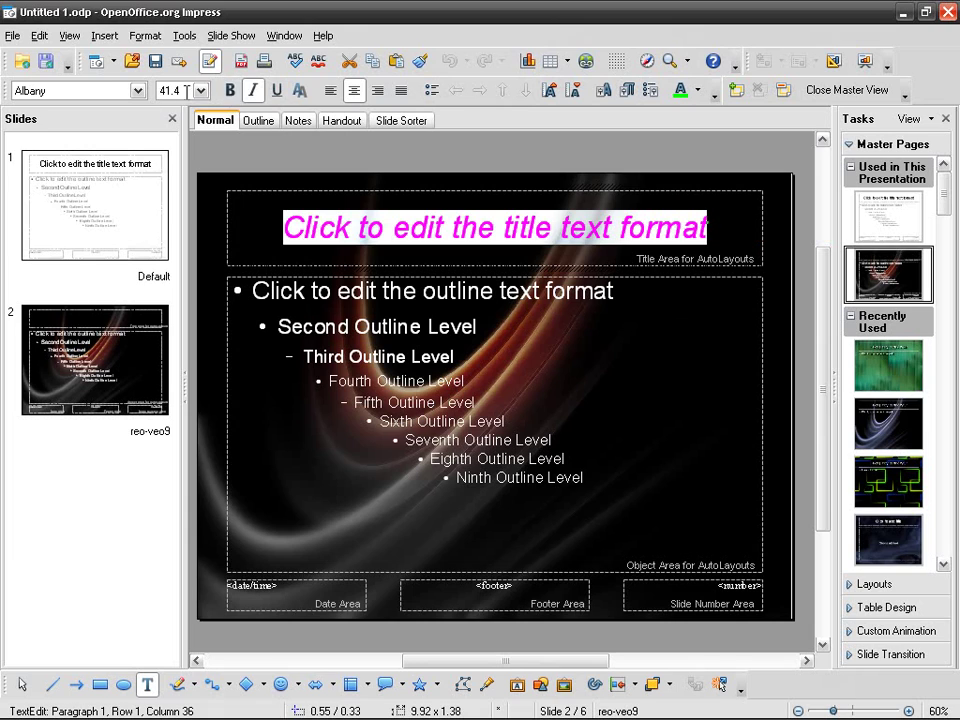
left_click(138, 91)
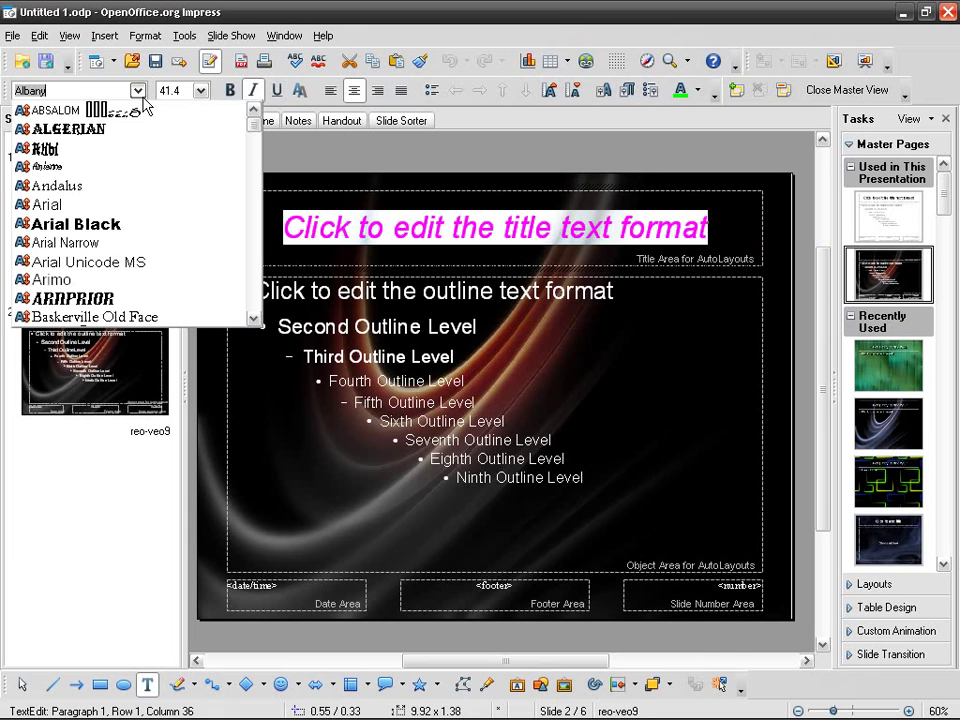
left_click(118, 204)
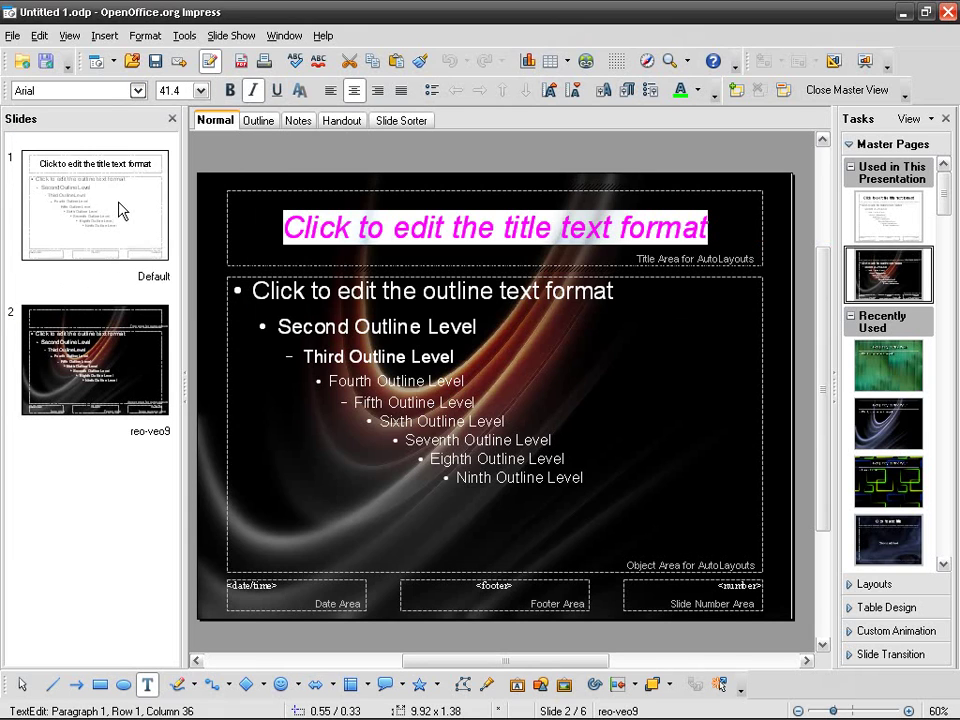
left_click(140, 92)
left_click(170, 150)
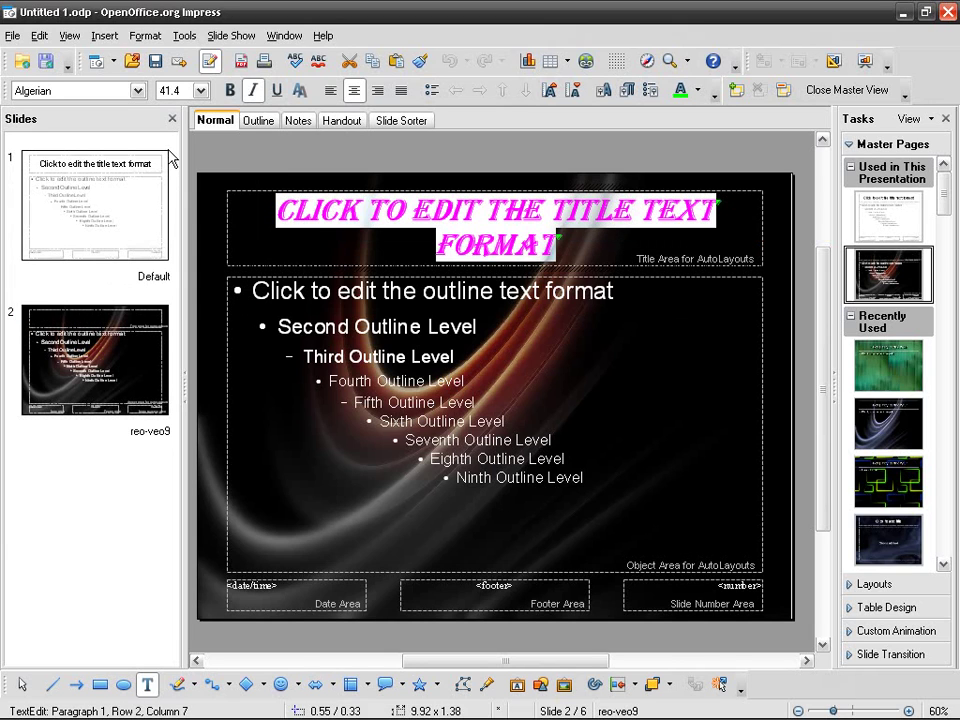
left_click(368, 172)
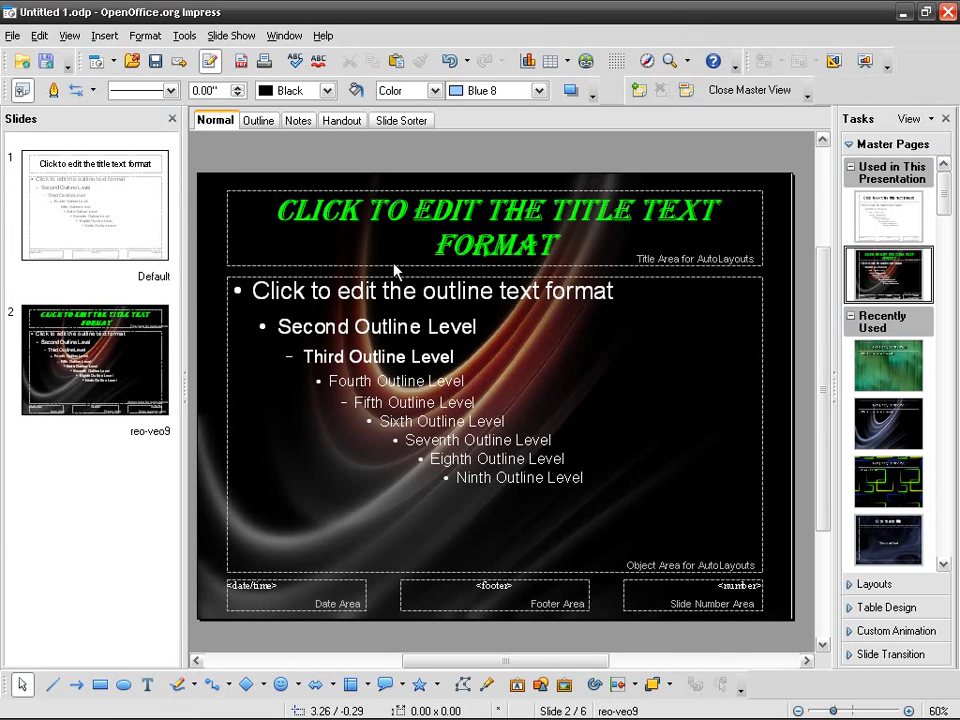
left_click(143, 341)
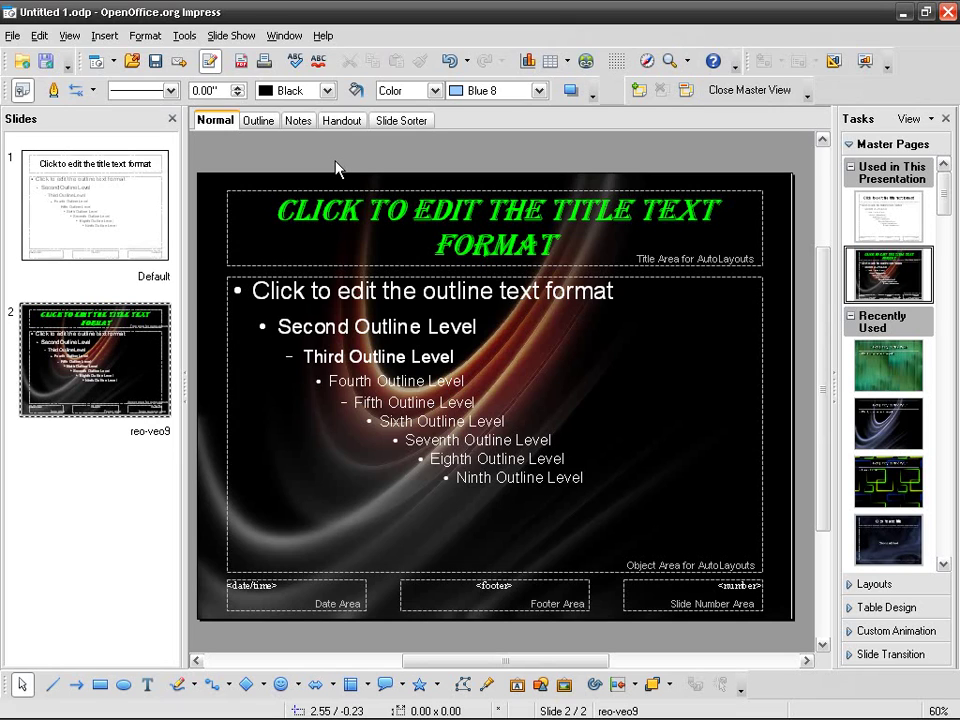
- Close Master View and review the WINTER, SPRING and FALL slides' new titles
left_click(752, 90)
left_click(75, 343)
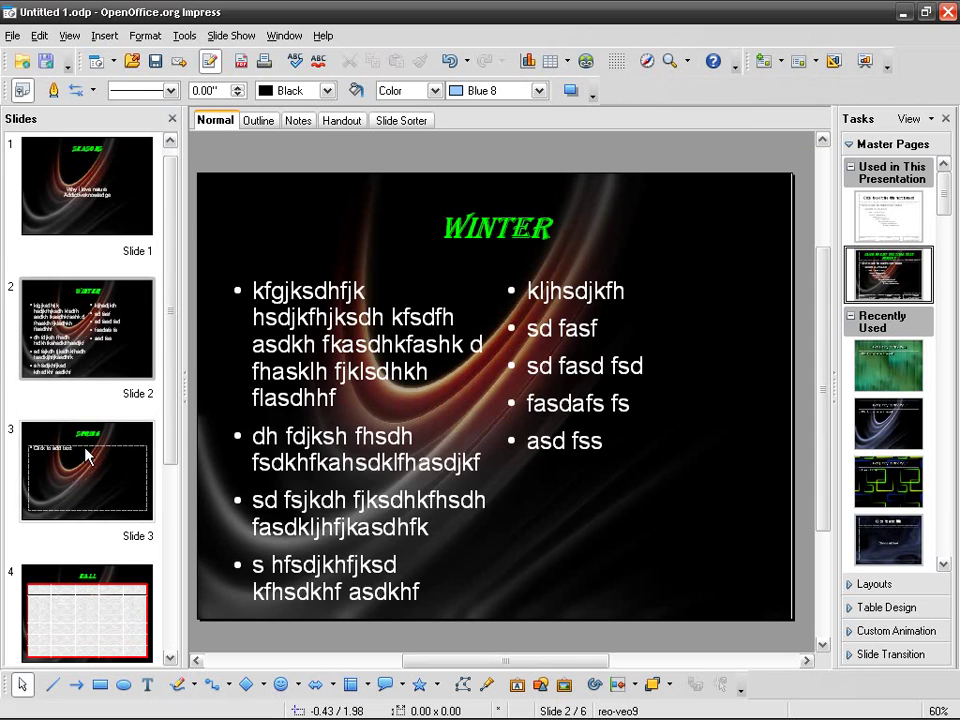
left_click(86, 456)
left_click(118, 598)
left_click(131, 471)
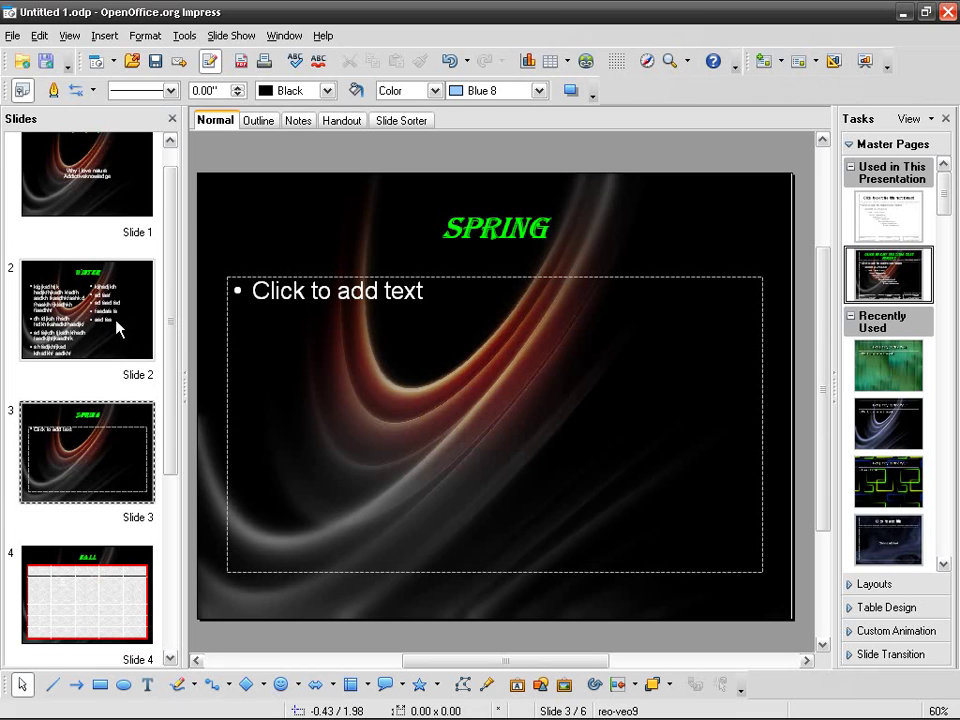
left_click(117, 322)
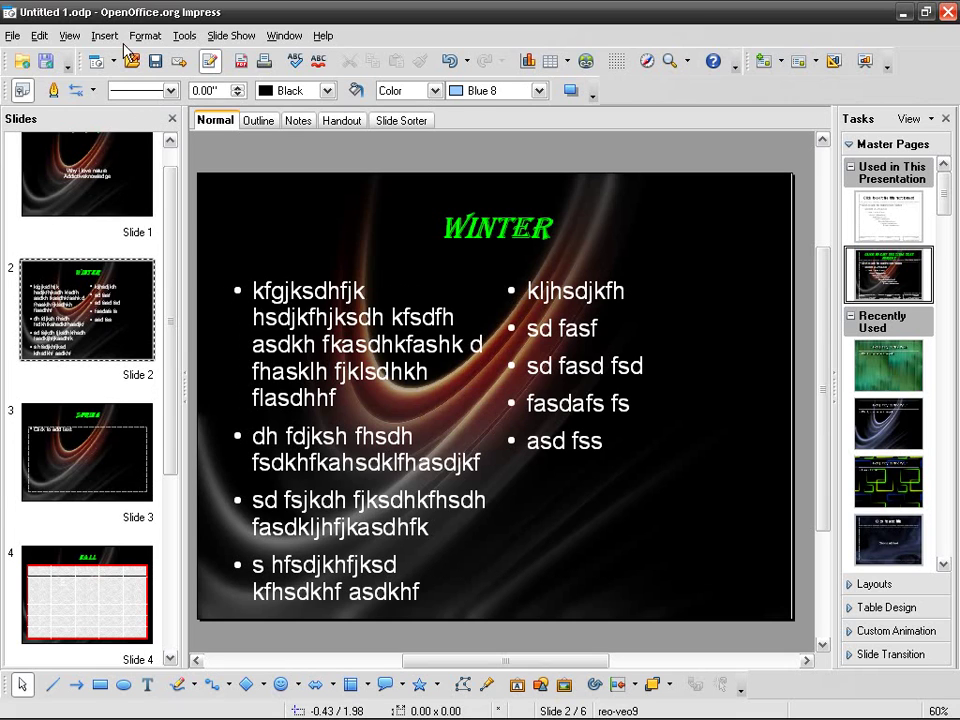
left_click(70, 35)
- Reopen the reo-veo9 slide master with the cursor at the start of its first outline level
mouse_move(162, 187)
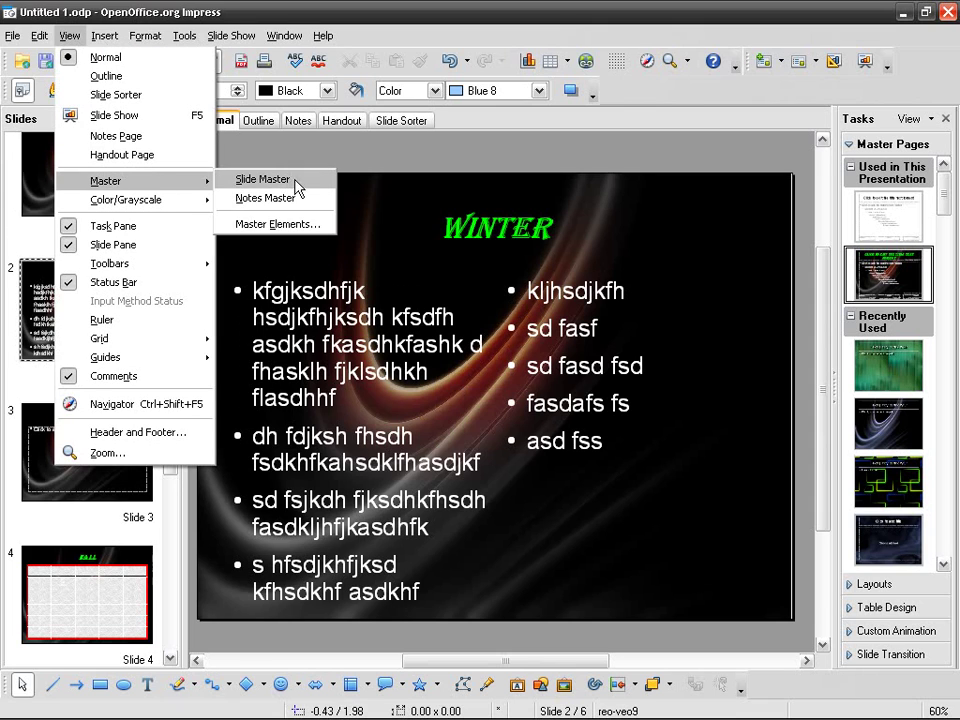
left_click(251, 183)
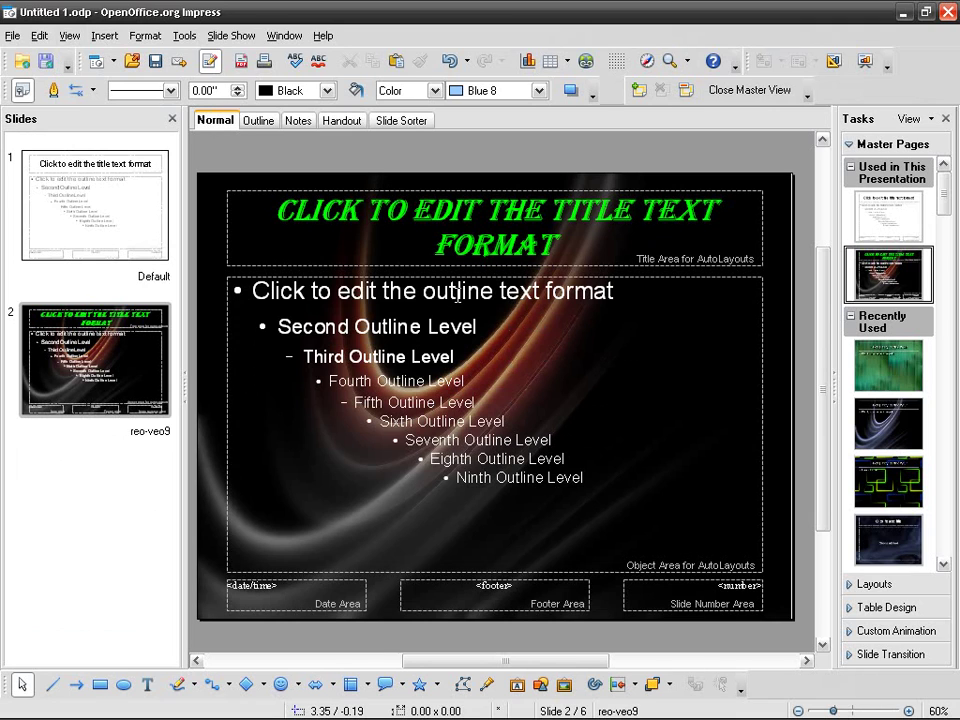
left_click(376, 281)
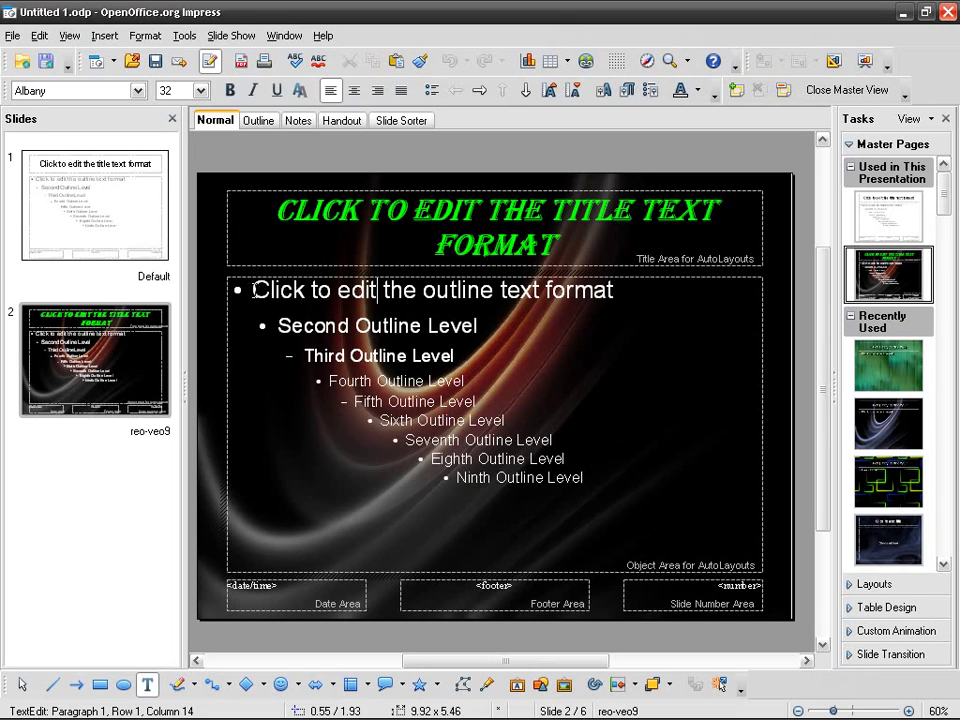
left_click(253, 290)
- Open Bullets and Numbering for the master outline, moving the dialog clear of the title
left_click(140, 36)
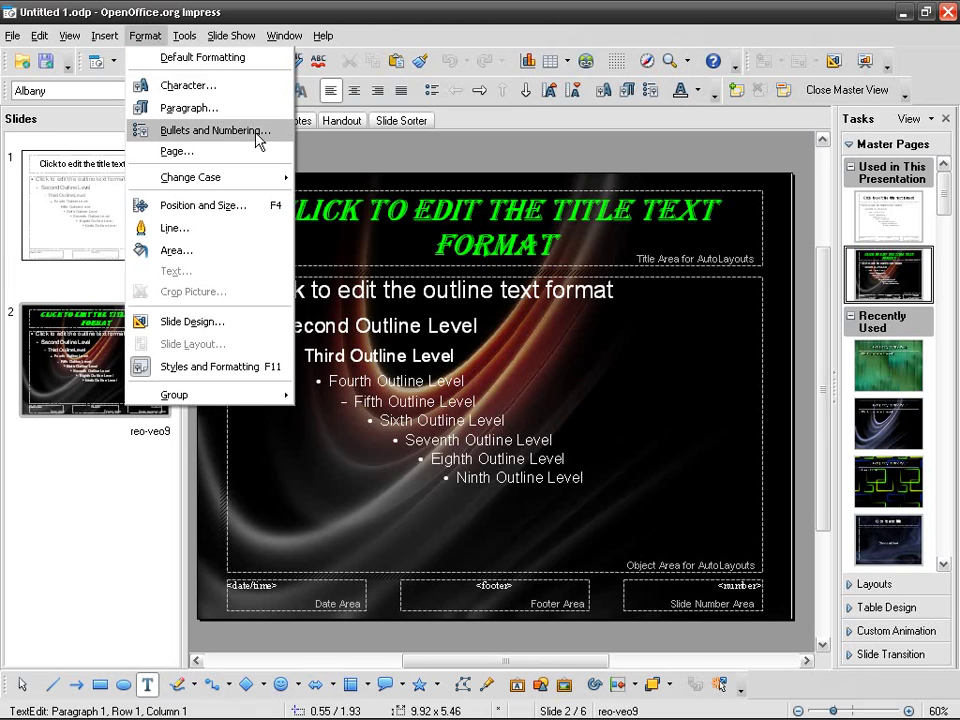
left_click(262, 139)
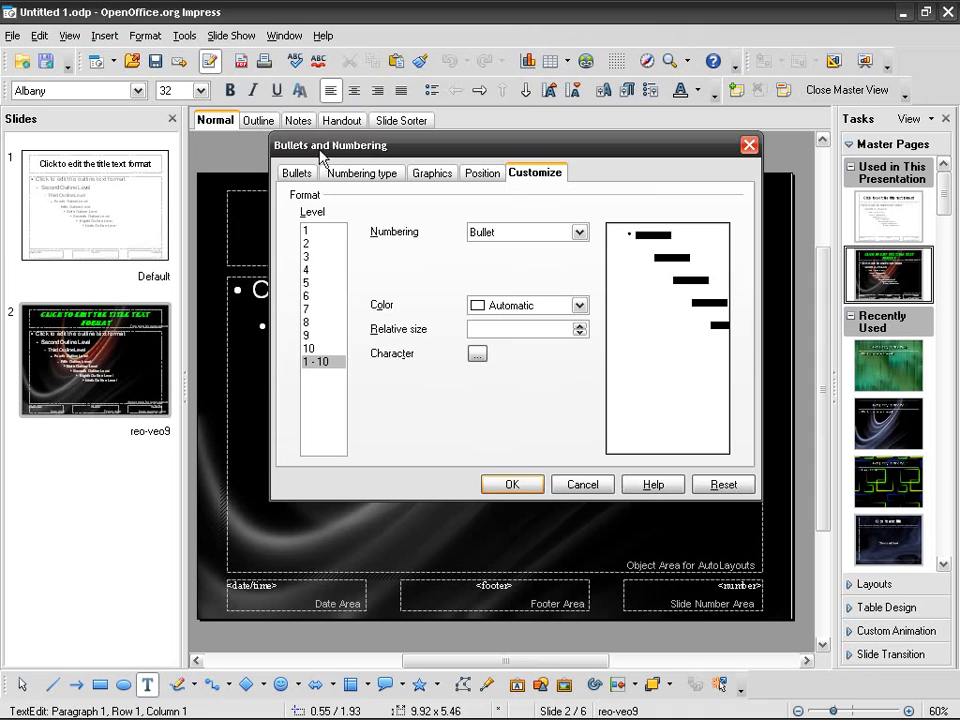
left_click_drag(574, 148, 585, 274)
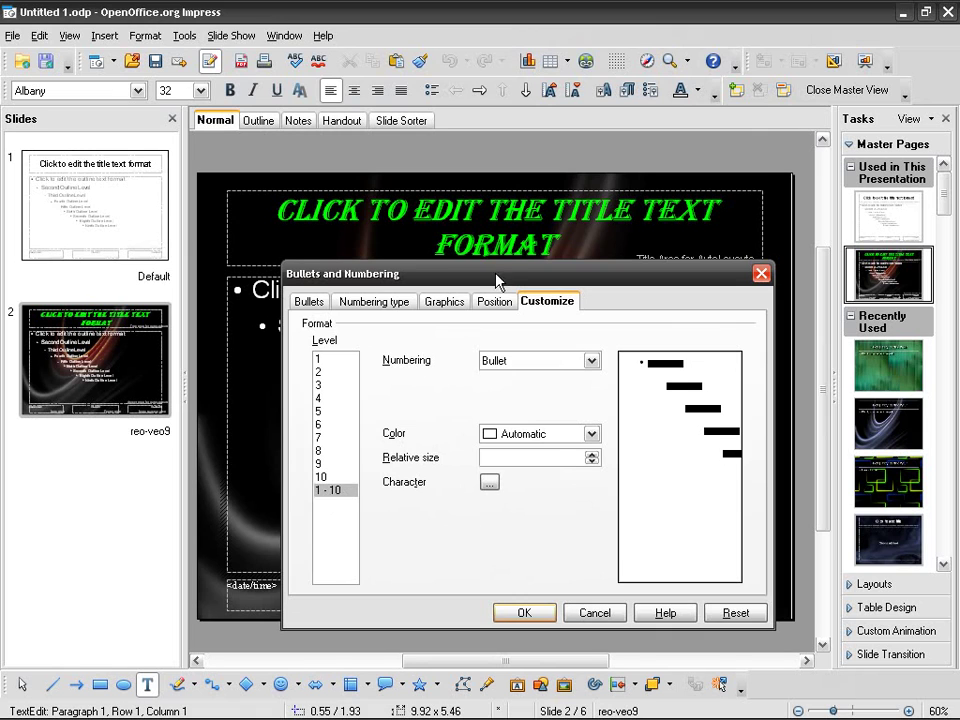
left_click_drag(497, 275, 540, 263)
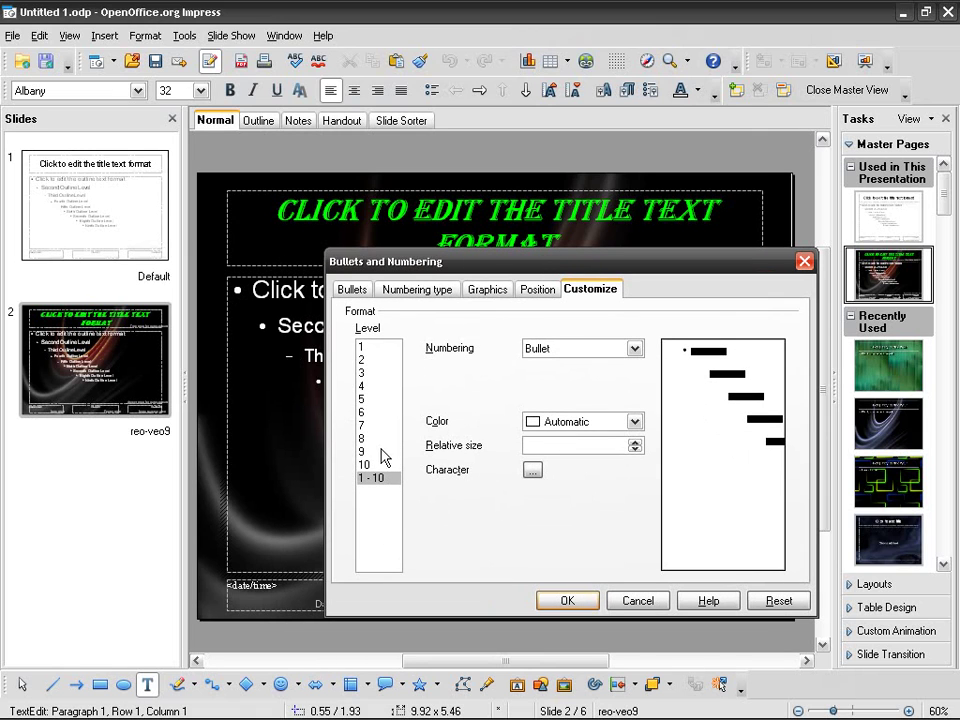
left_click_drag(548, 268, 520, 255)
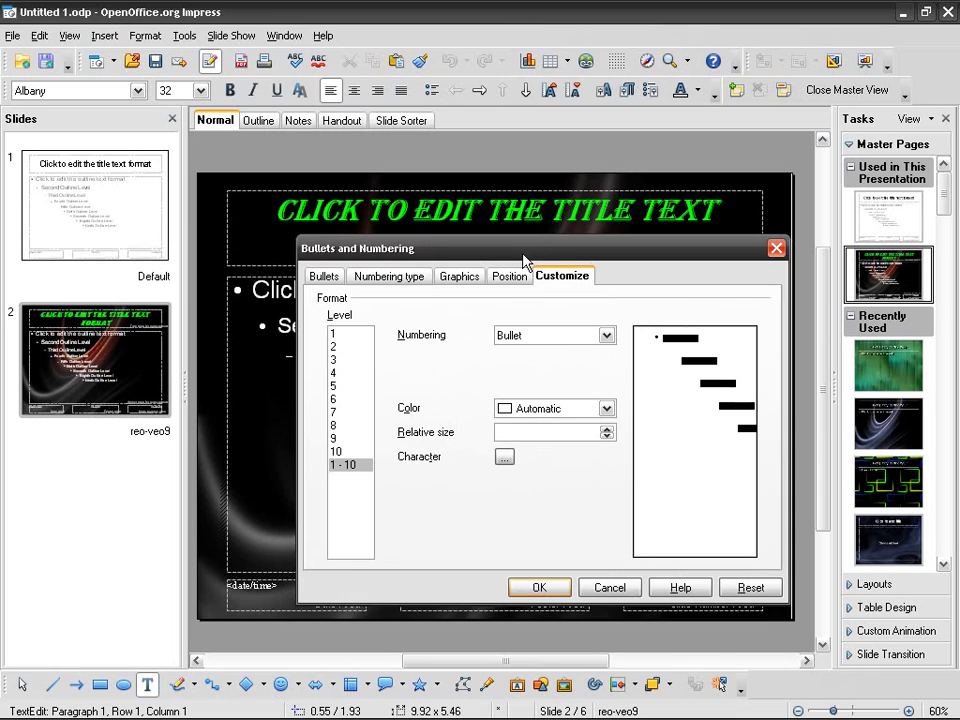
- Set outline level 1 to the Gallery blustar graphic bullet
left_click(350, 335)
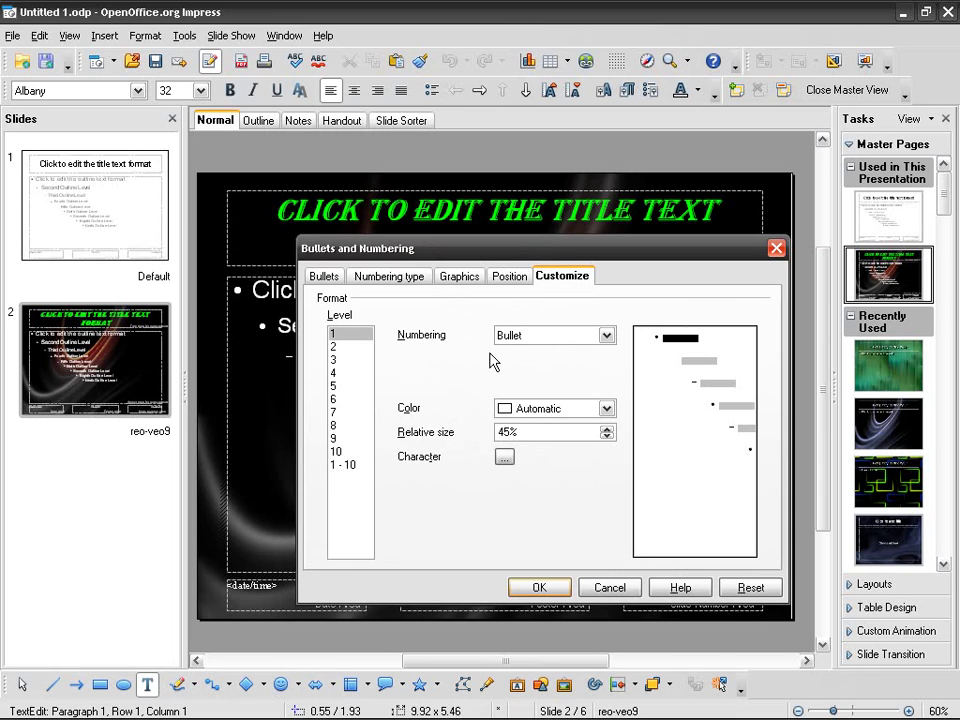
left_click(606, 336)
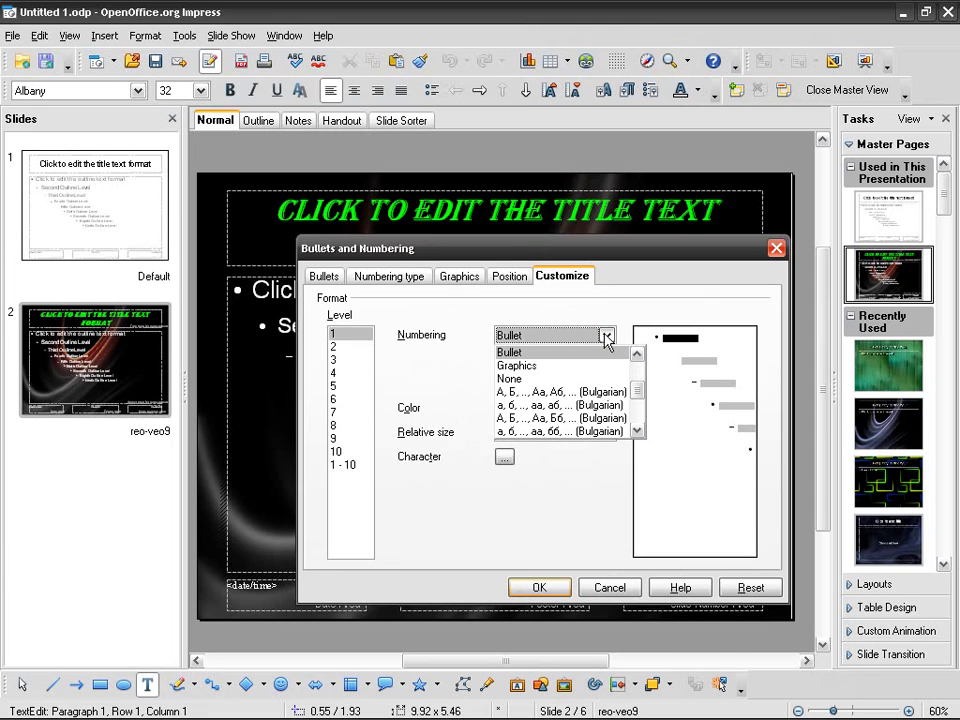
left_click(583, 366)
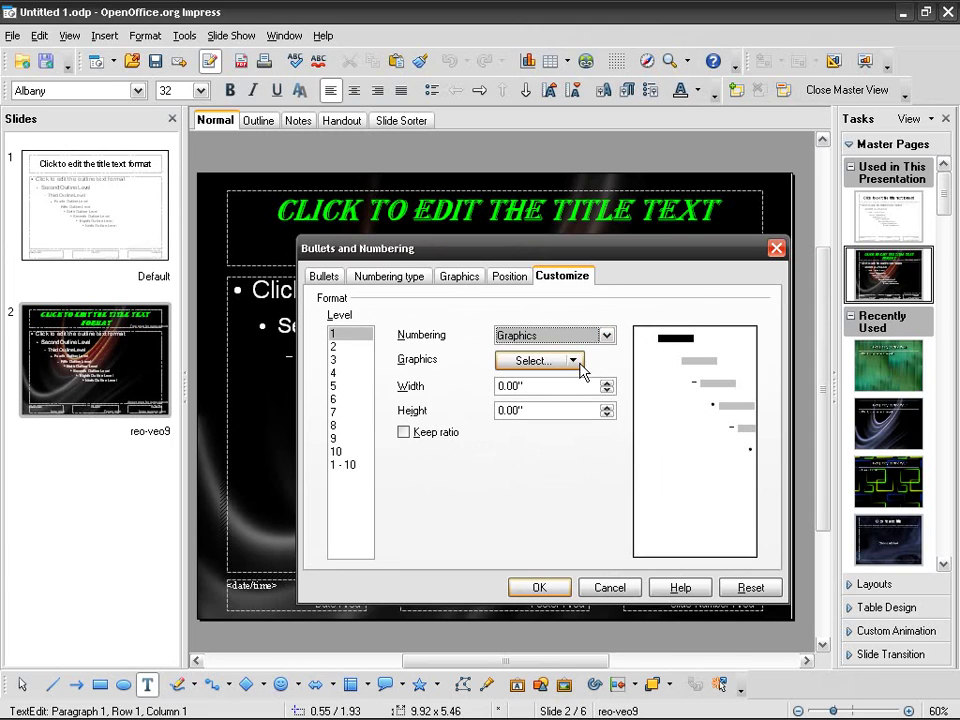
left_click(579, 366)
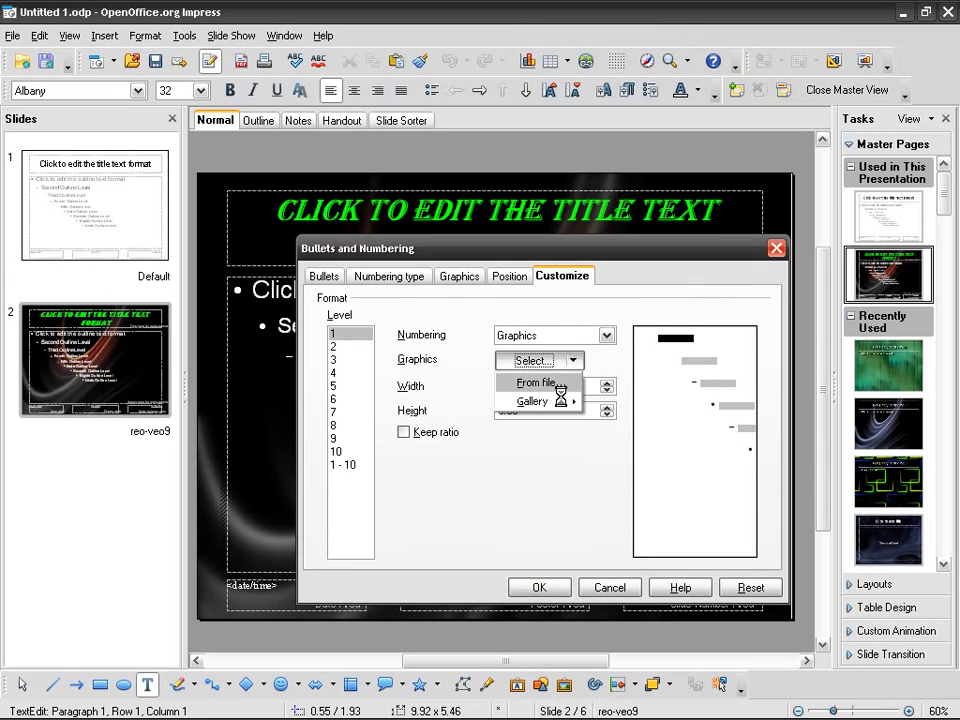
mouse_move(560, 401)
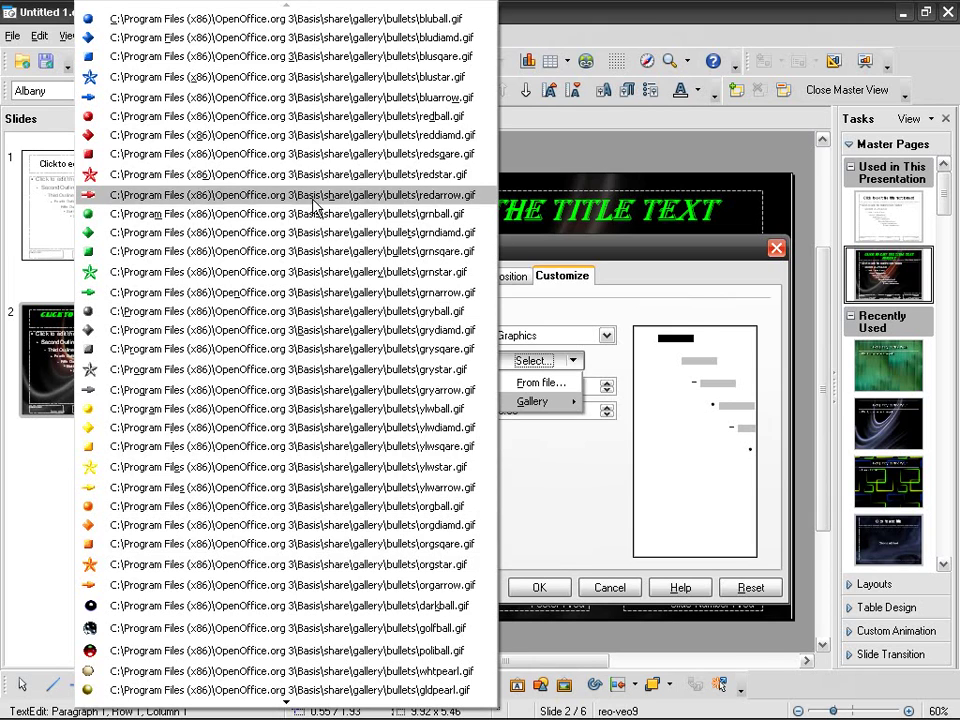
left_click(336, 78)
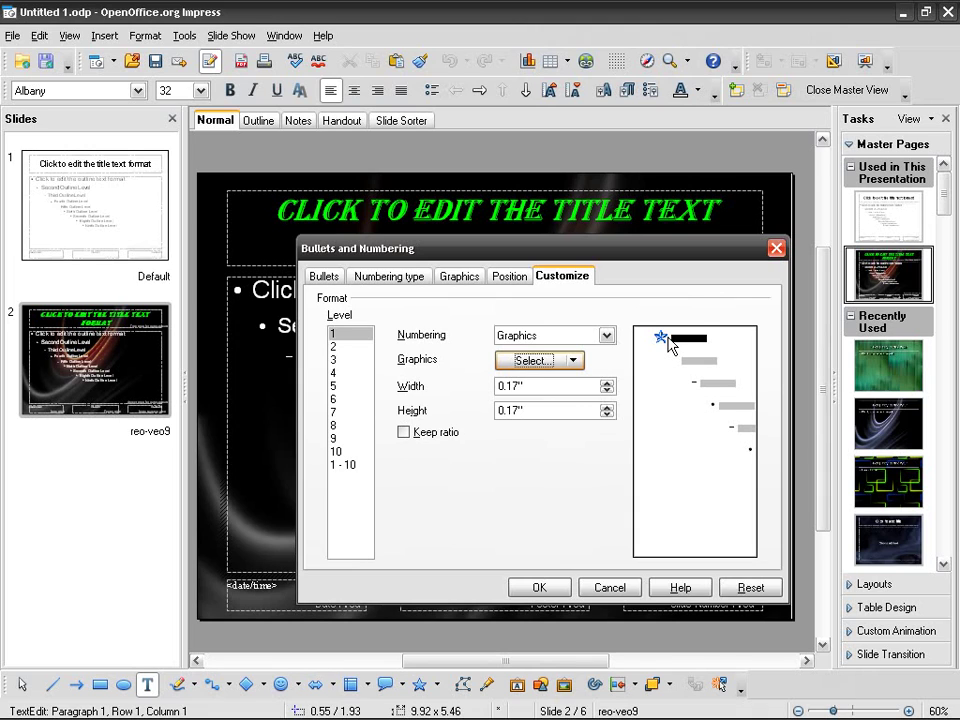
left_click(606, 335)
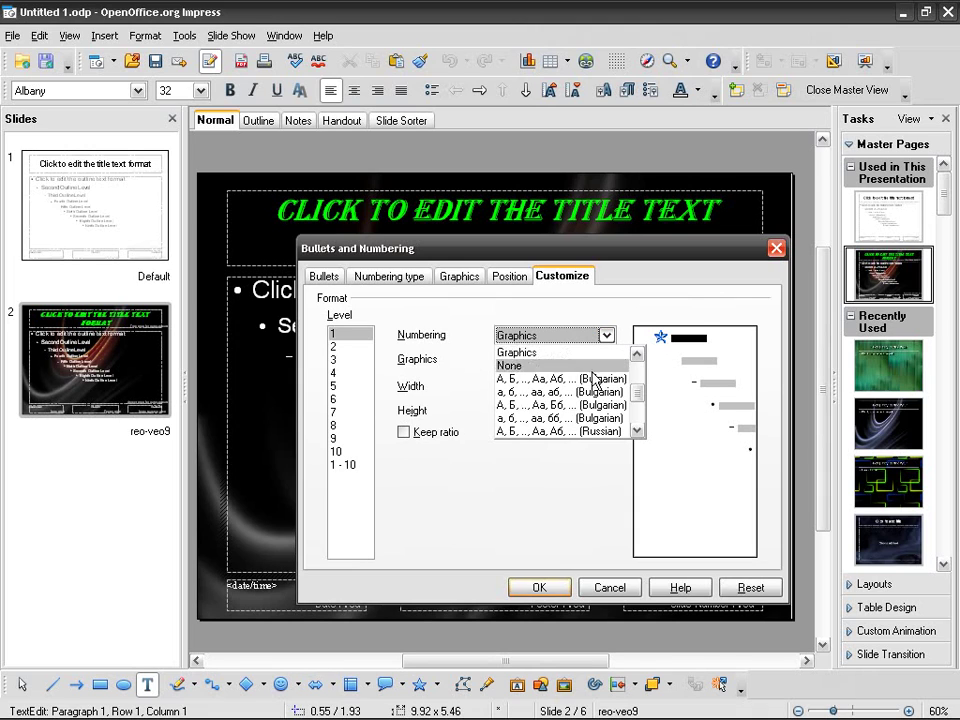
- Switch level 1 back to a character bullet and browse Special Characters, trying Ω
left_click(574, 418)
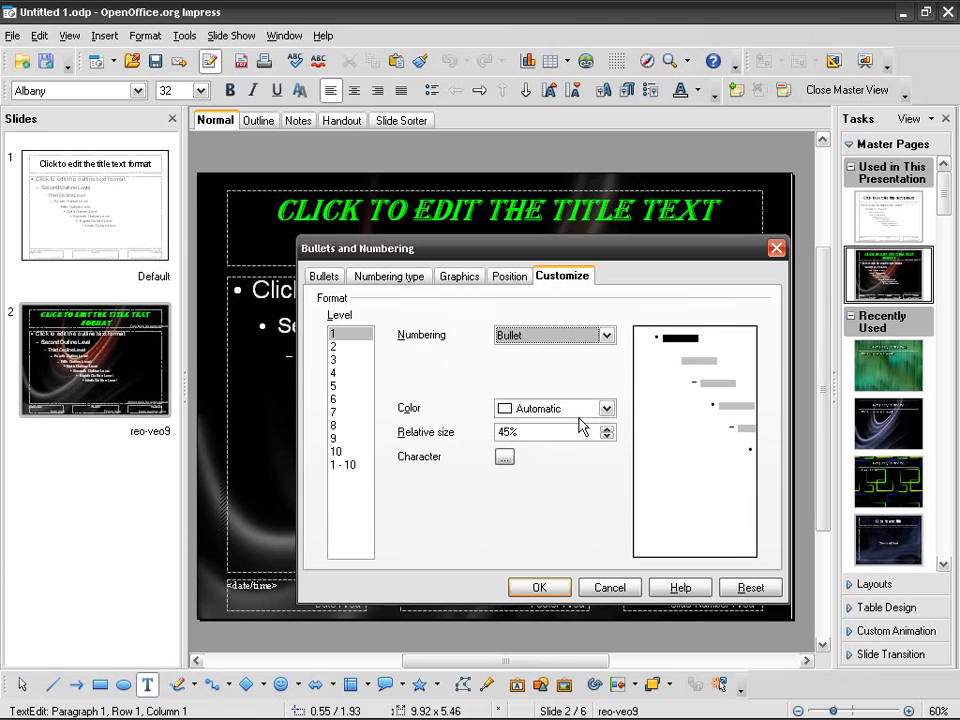
left_click(503, 457)
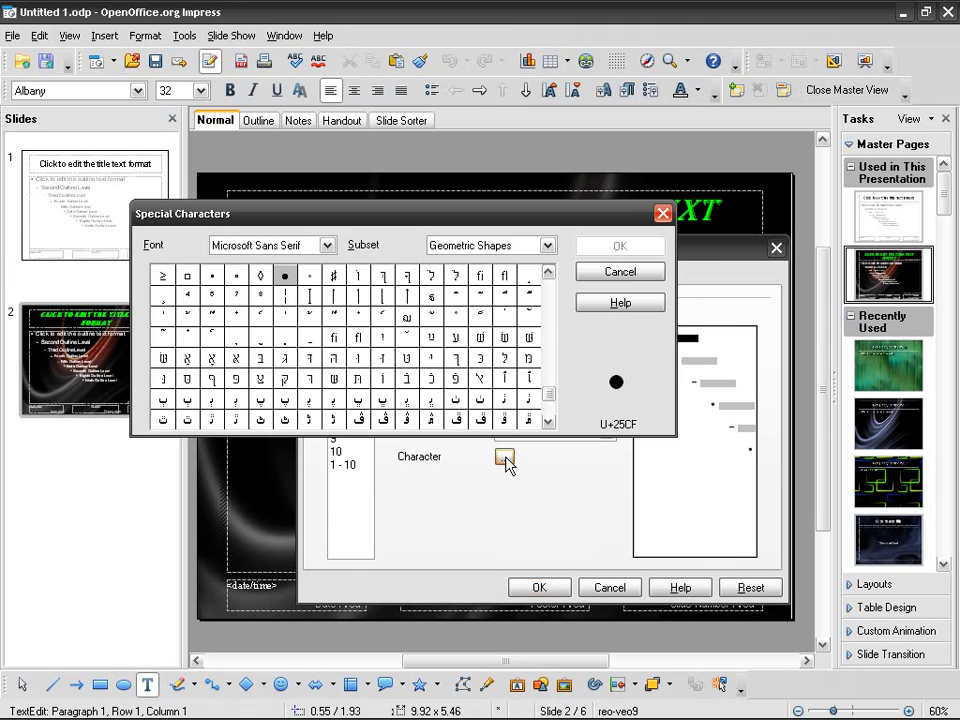
scroll(410, 362, "down", 5)
scroll(410, 362, "up", 3)
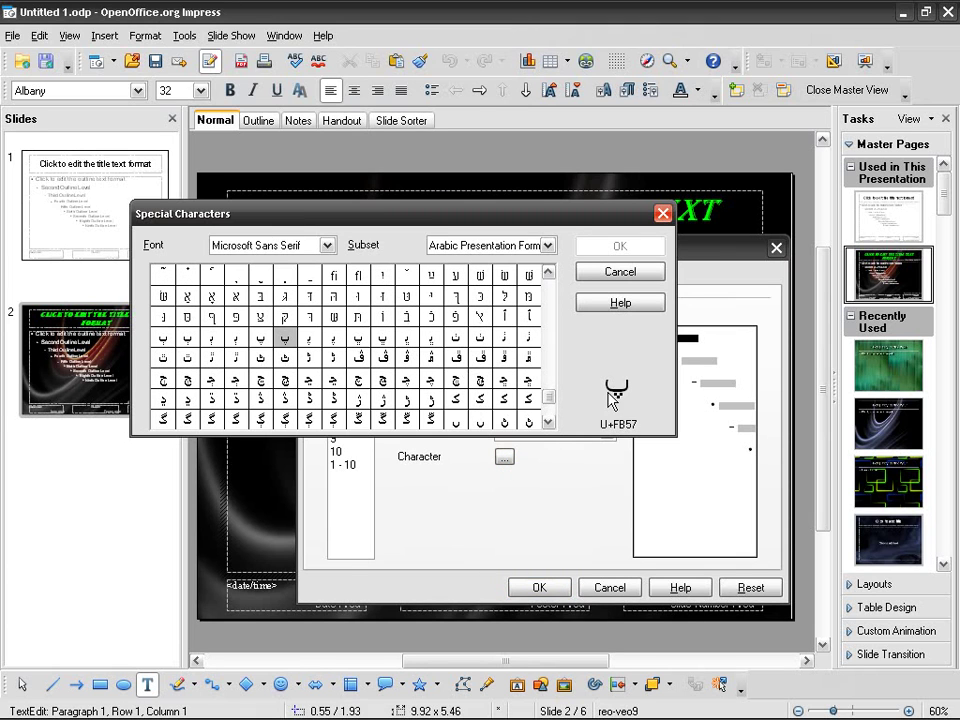
left_click(287, 345)
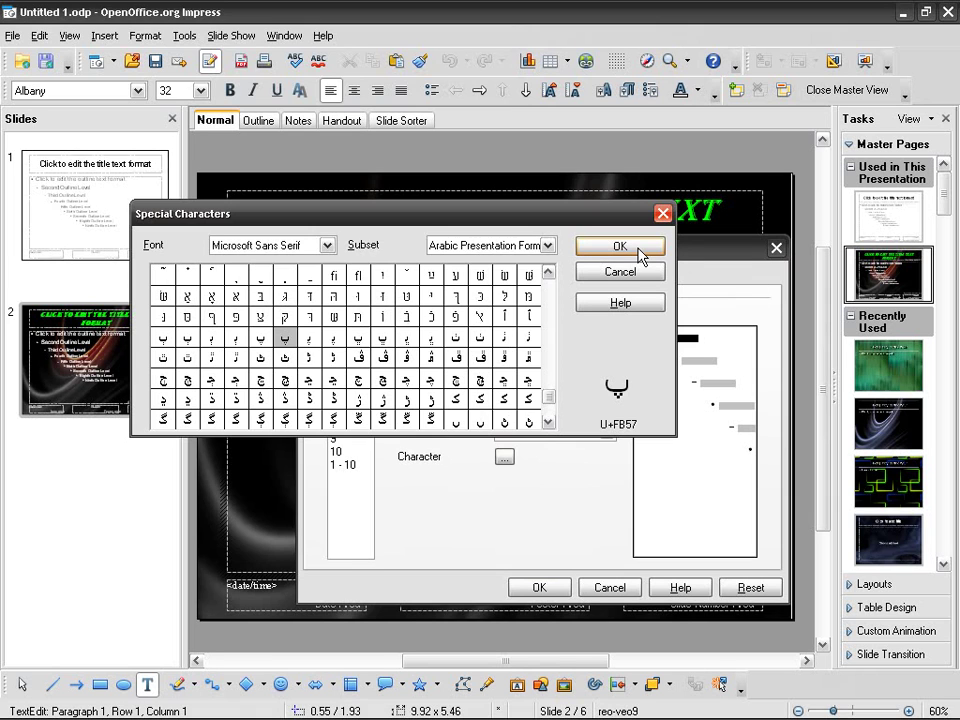
scroll(457, 380, "down", 5)
scroll(457, 380, "up", 10)
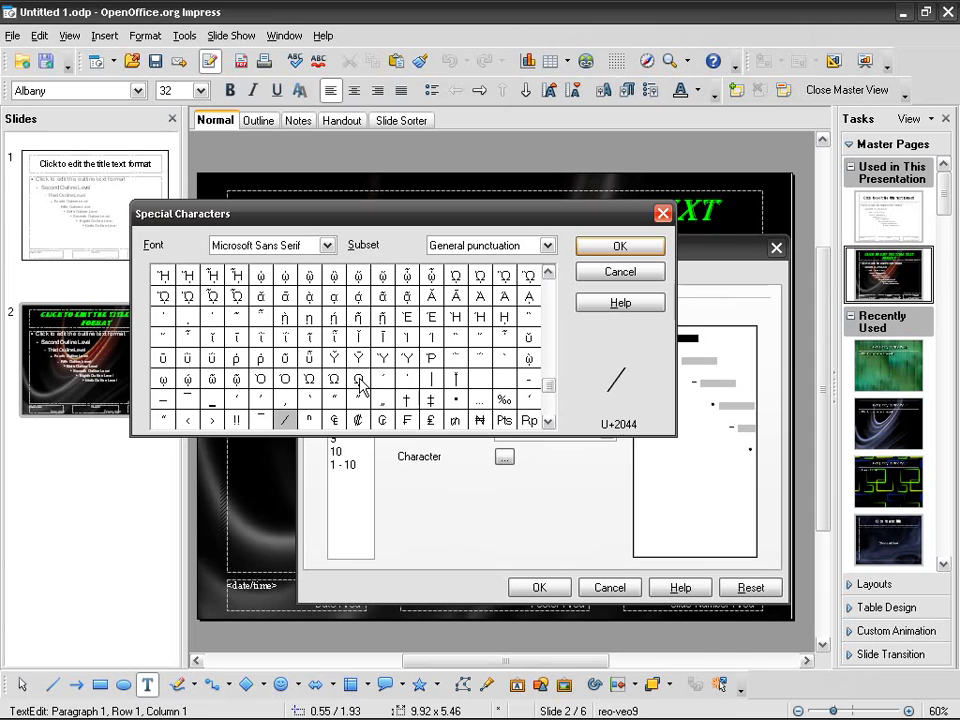
scroll(427, 365, "up", 3)
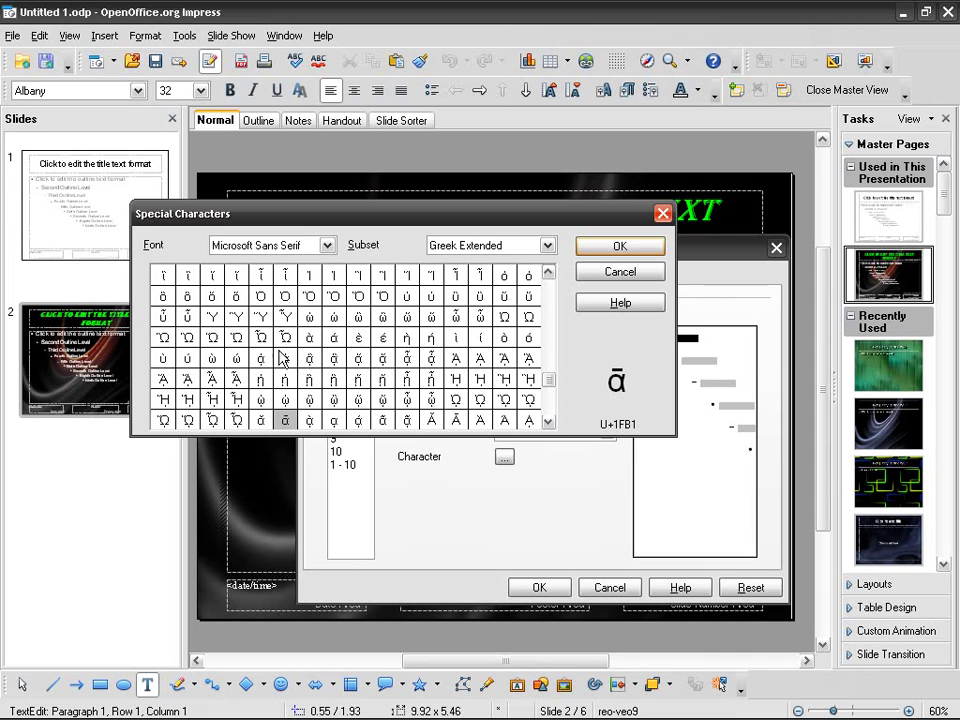
left_click(530, 317)
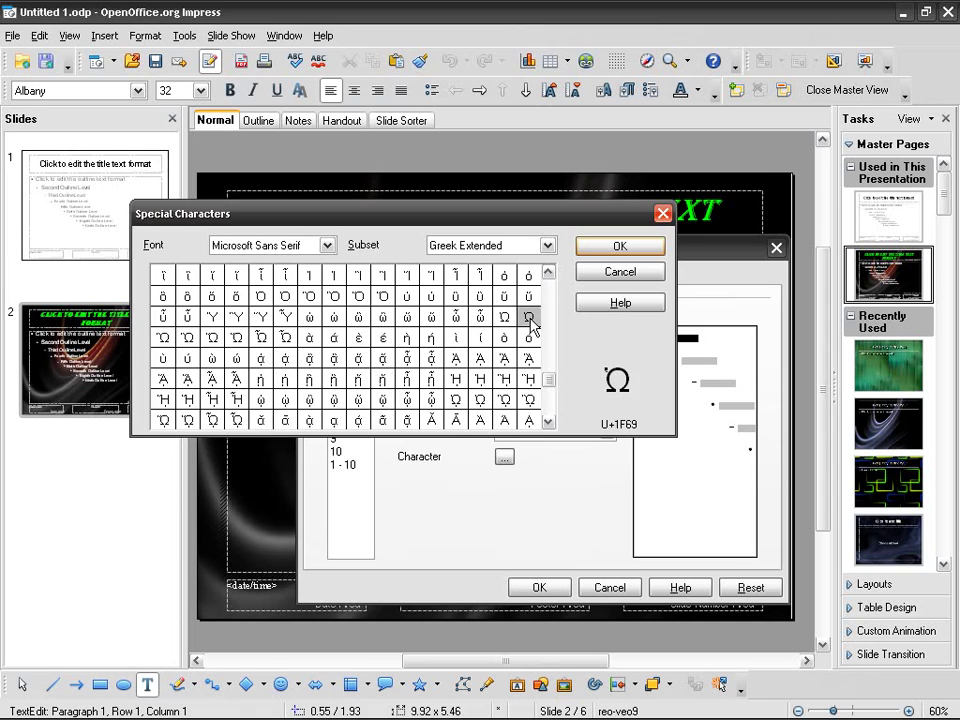
- Choose the © copyright symbol from Latin-1 as the level 1 bullet
scroll(527, 328, "up", 2)
scroll(518, 336, "up", 3)
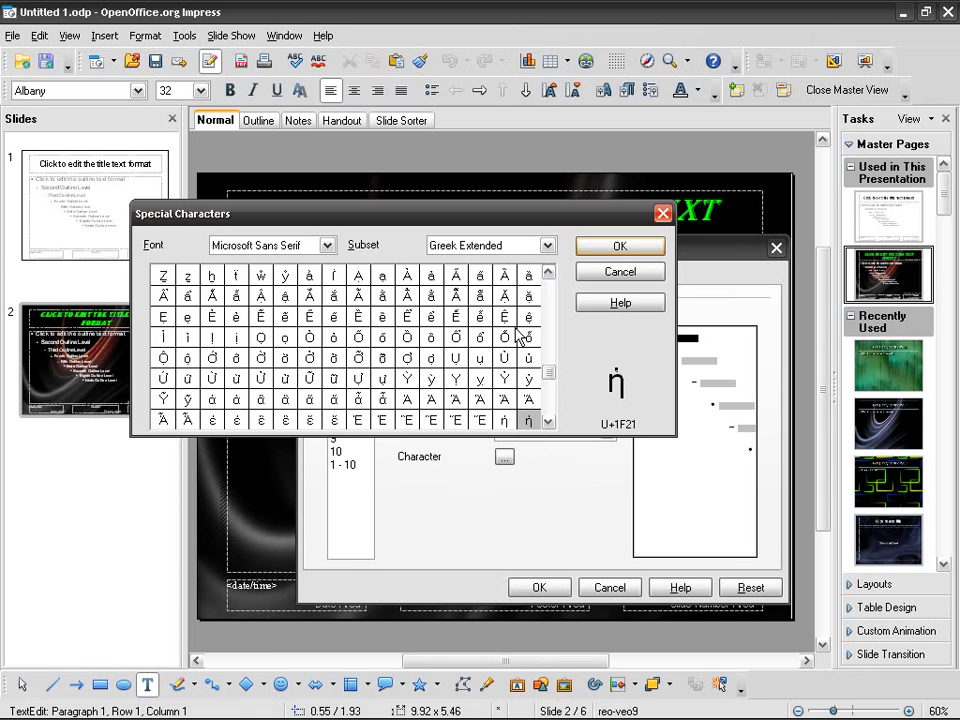
scroll(520, 337, "up", 4)
scroll(520, 337, "up", 10)
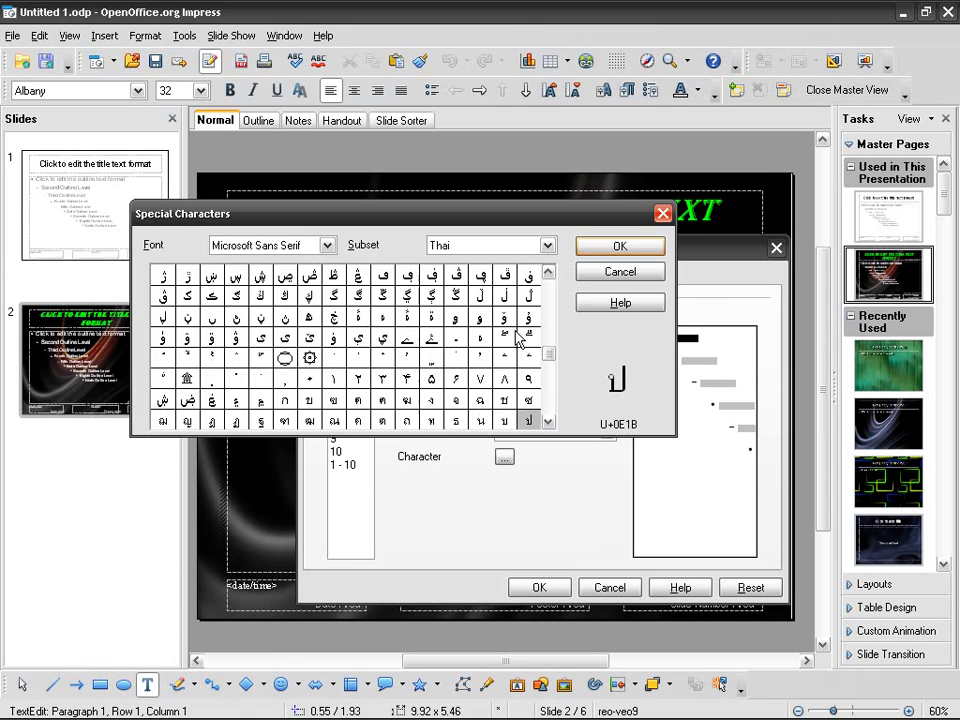
scroll(527, 338, "up", 10)
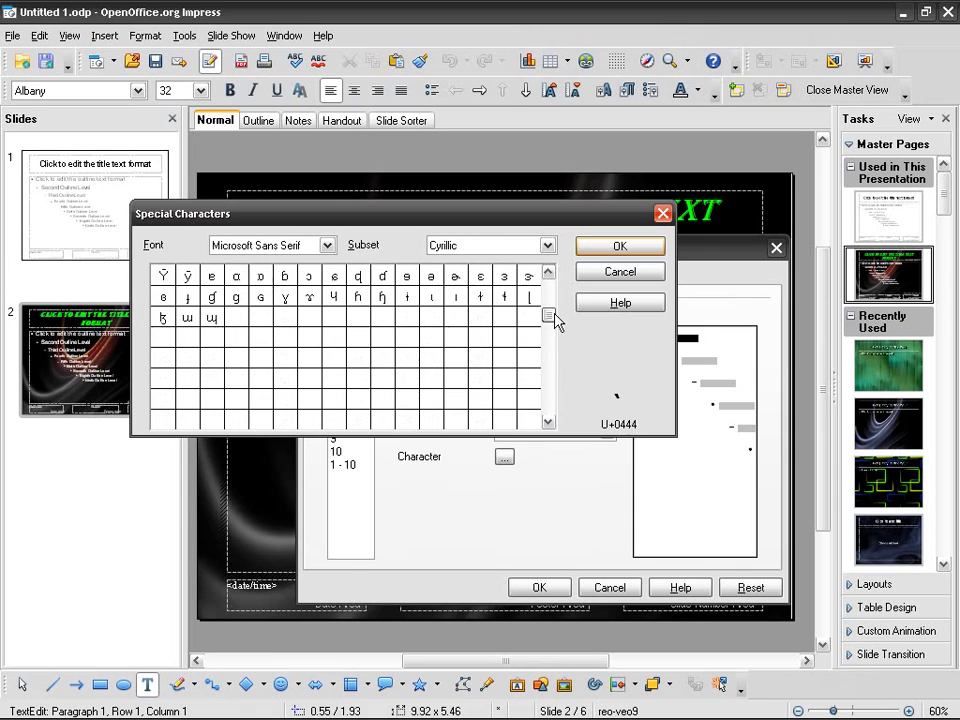
scroll(357, 360, "down", 1)
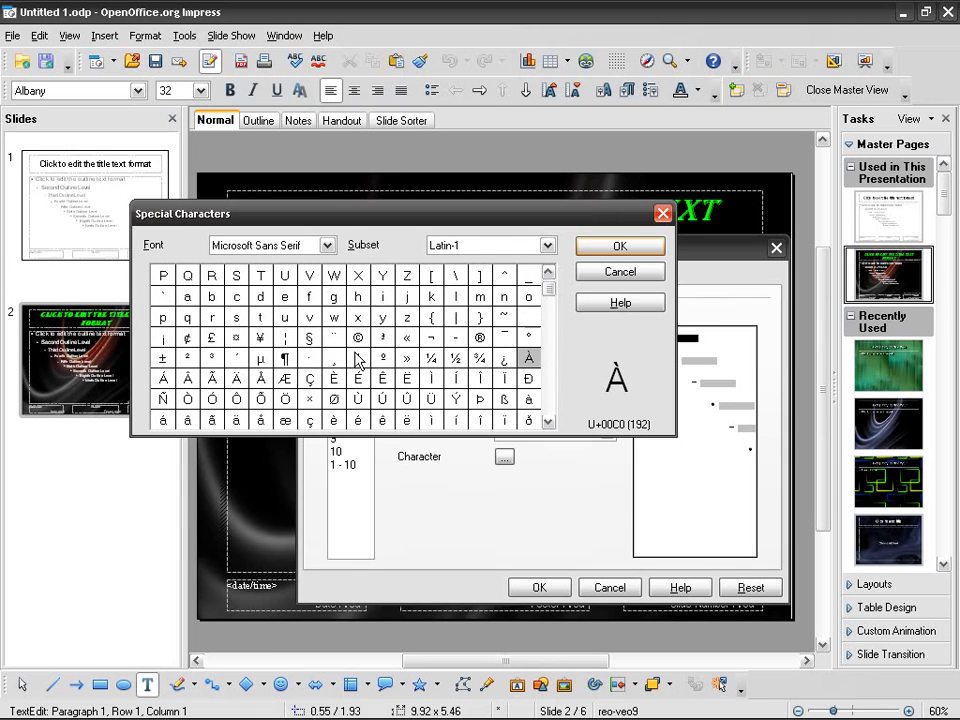
left_click(358, 337)
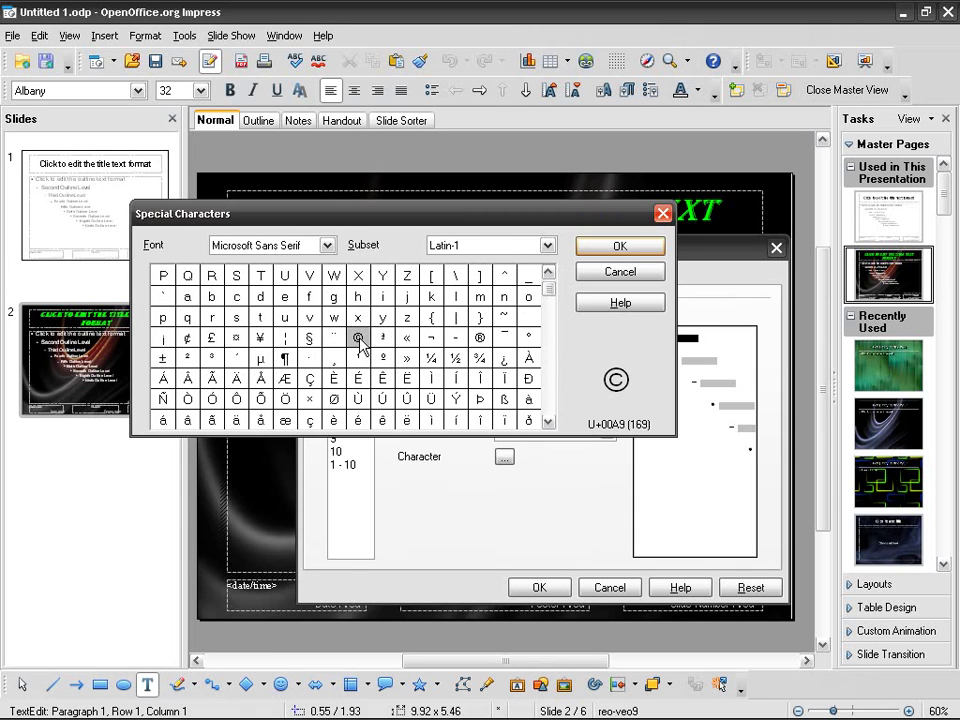
left_click(614, 247)
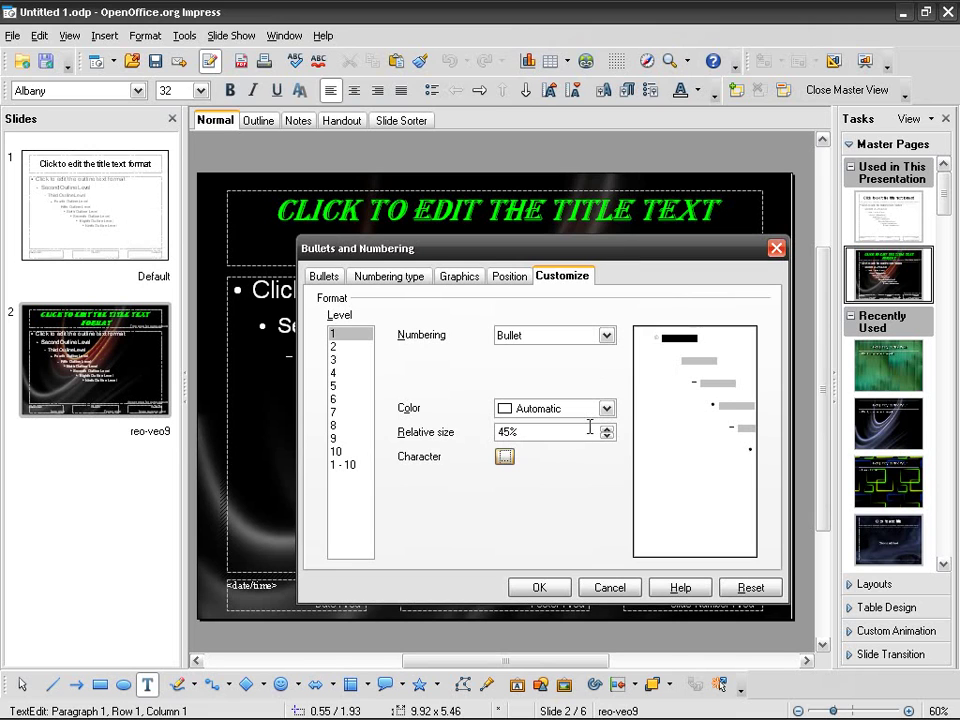
- Replace the first-level bullet with the bluestar.gif graphic from the Gallery
left_click(590, 337)
scroll(572, 380, "up", 1)
left_click(563, 405)
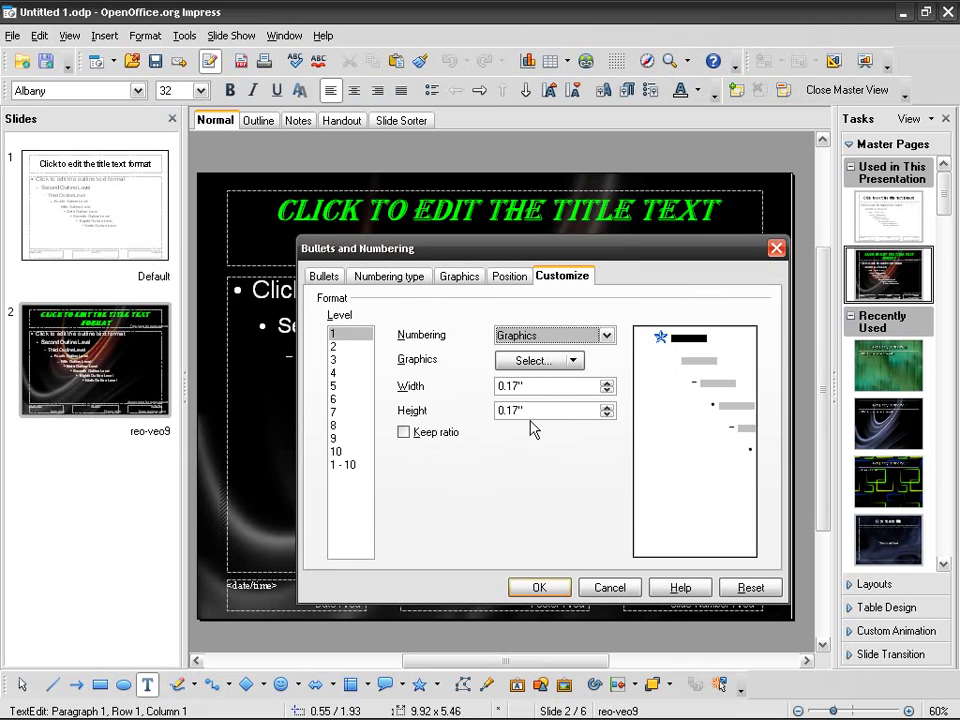
left_click(573, 361)
mouse_move(566, 401)
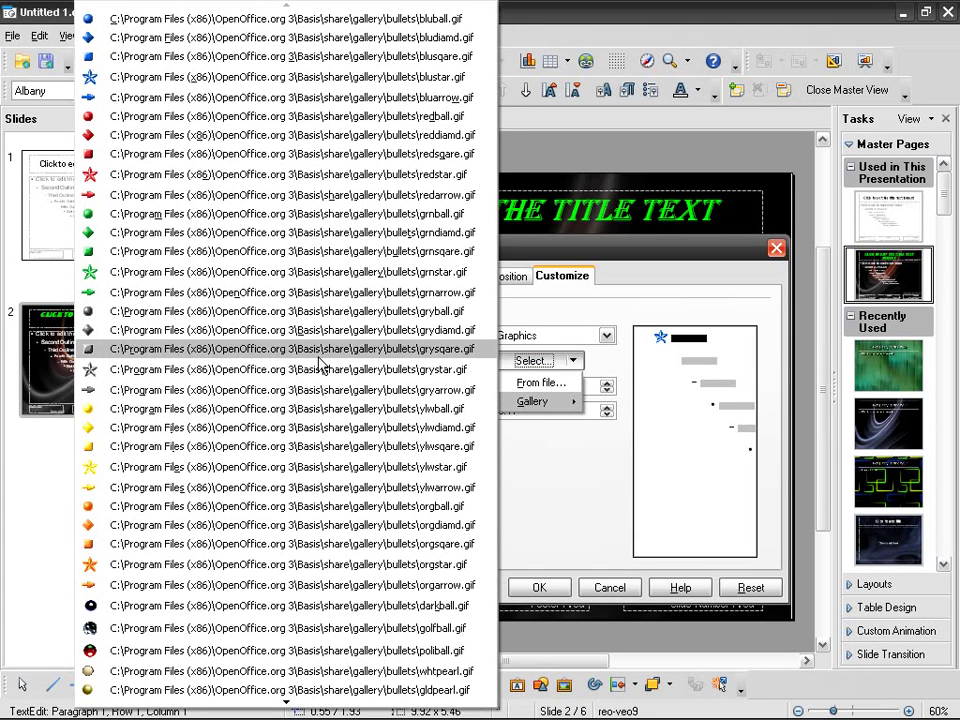
left_click(289, 76)
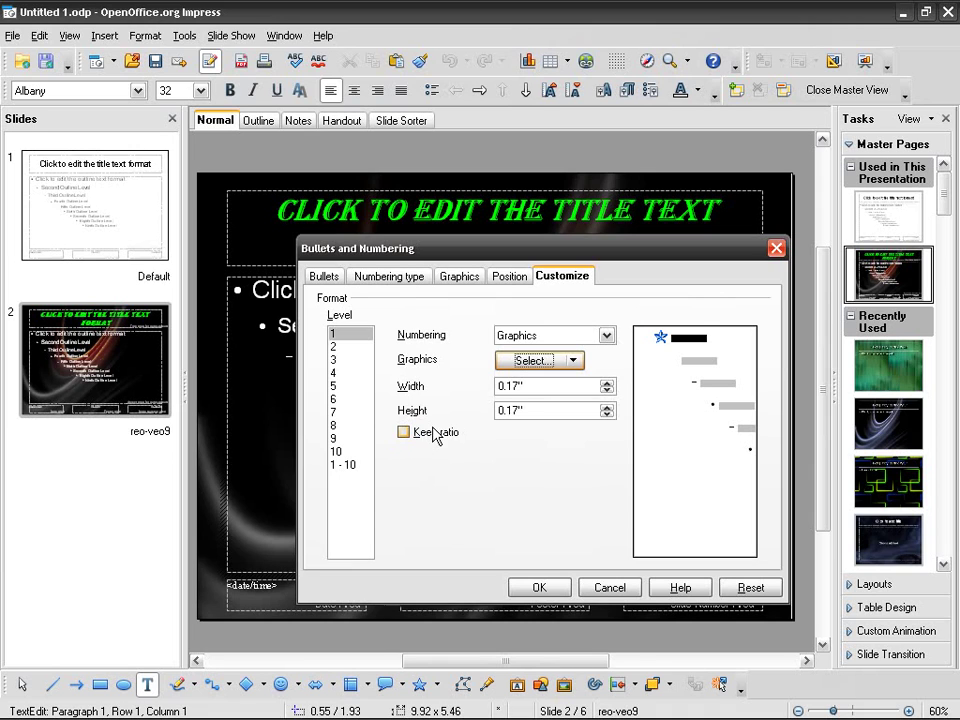
left_click(537, 588)
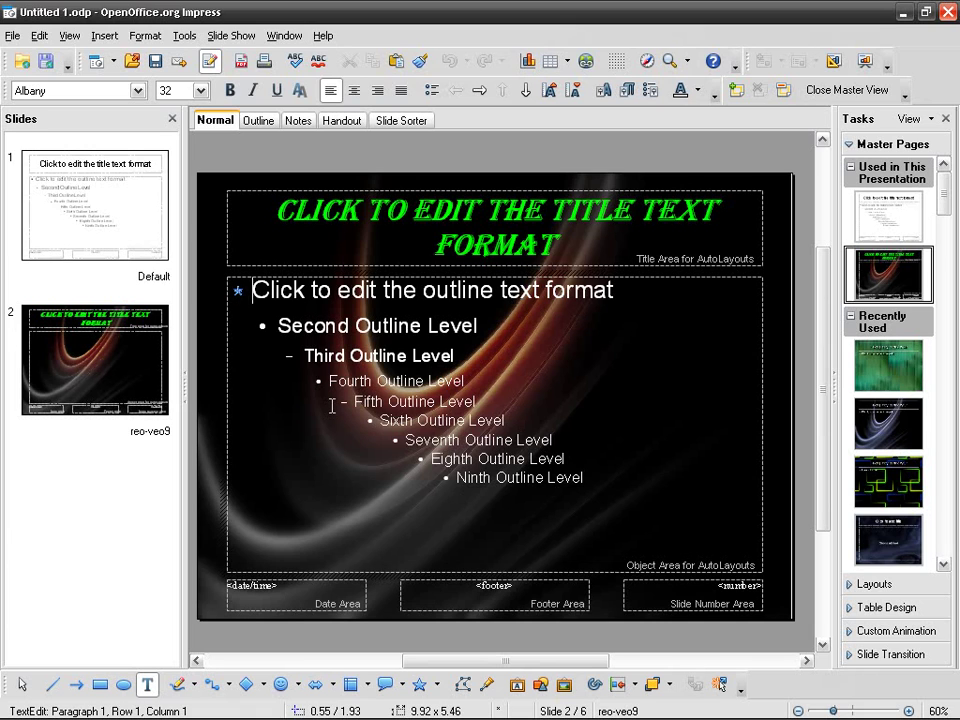
- Close Master View and select slide 3, the SPRING slide
left_click(845, 90)
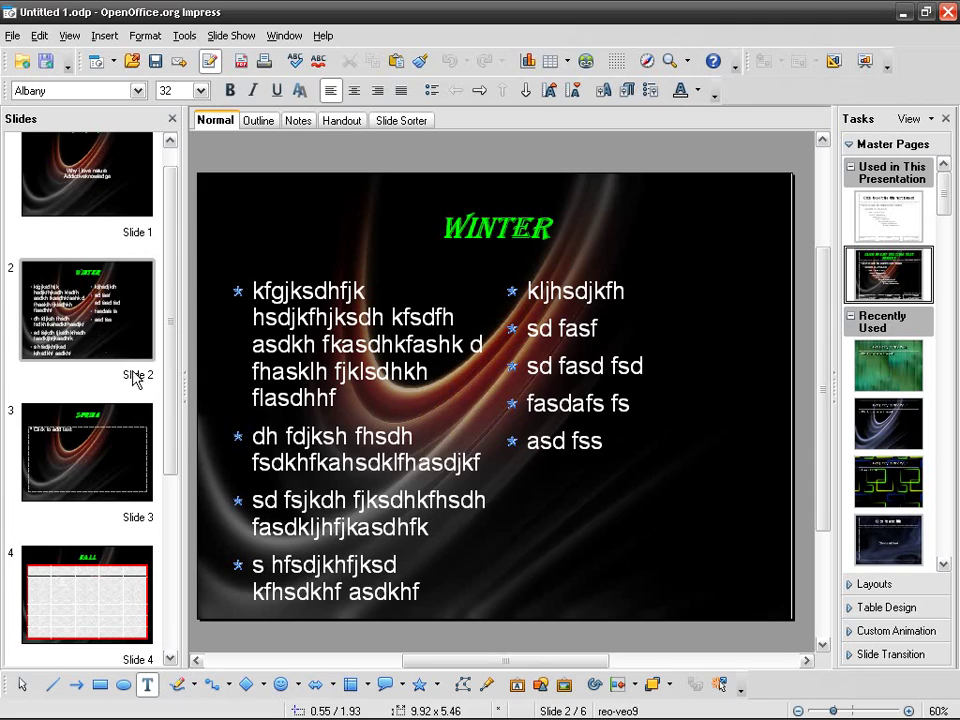
left_click(94, 326)
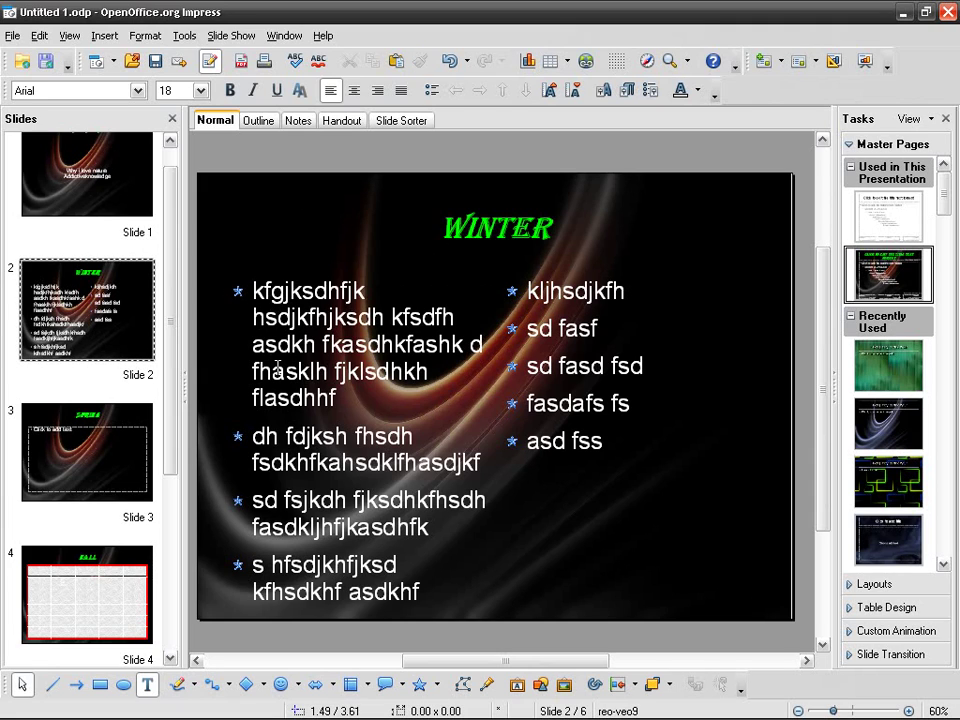
left_click(118, 446)
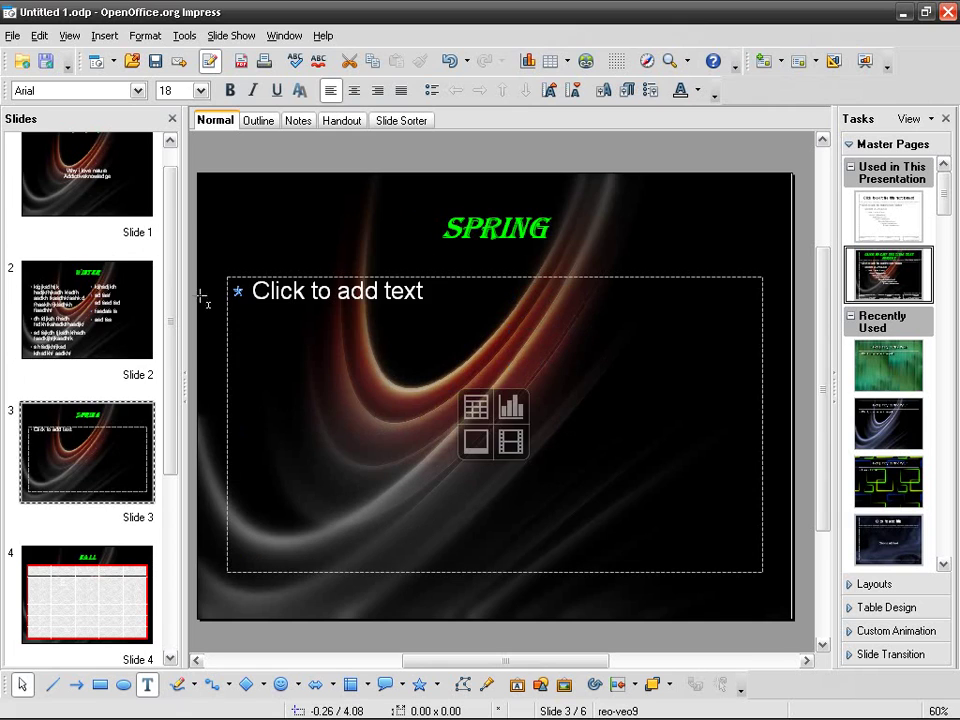
- Type 'hgfhfgdhfg' as the SPRING slide's first bullet line
left_click(306, 296)
type("hgfhfgdhfg")
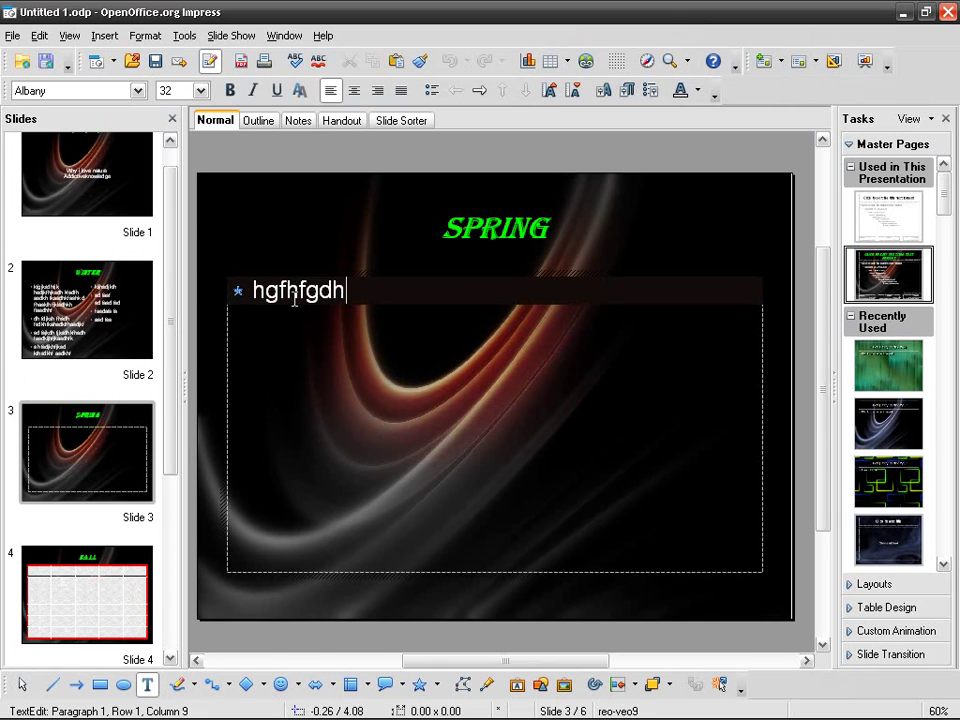
left_click(230, 240)
left_click(214, 413)
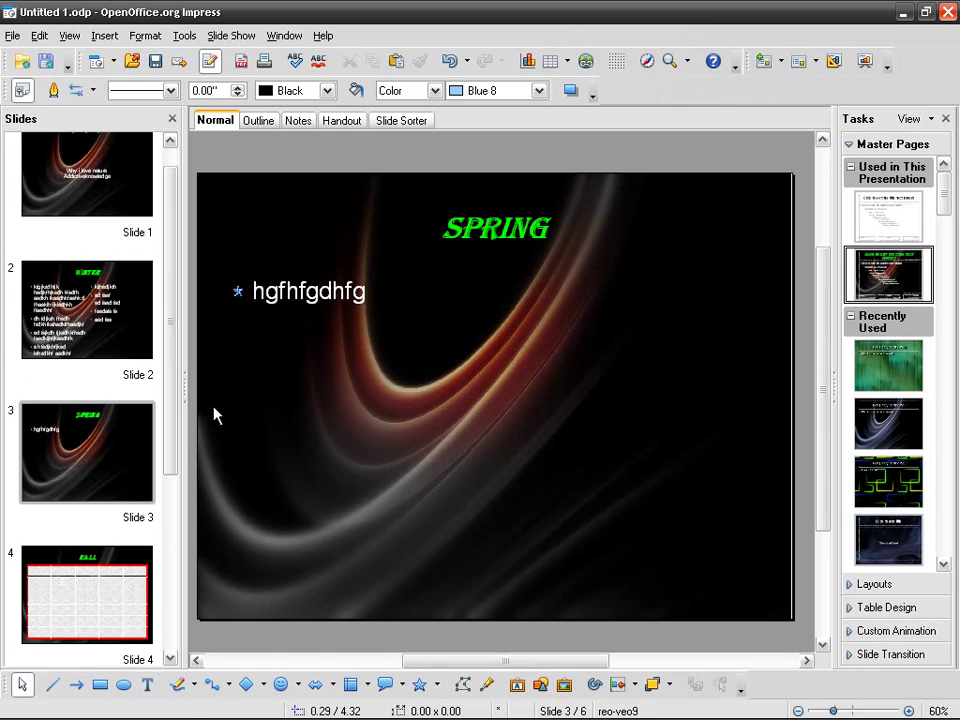
left_click(69, 36)
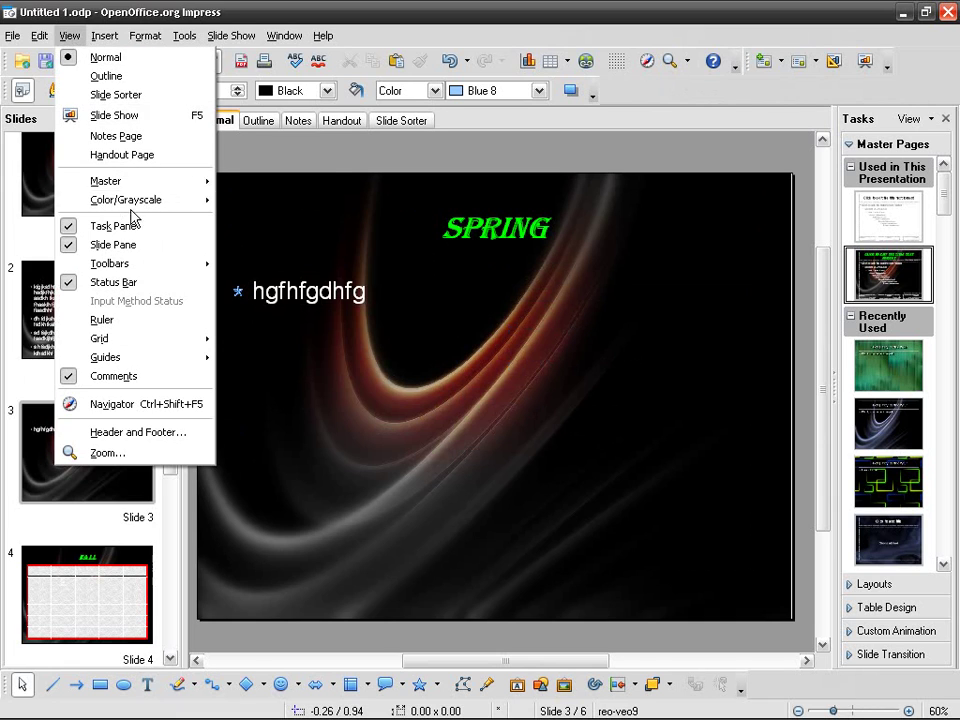
- Switch to View > Master > Slide Master to edit the dark reo-veo9 master
mouse_move(160, 182)
left_click(263, 181)
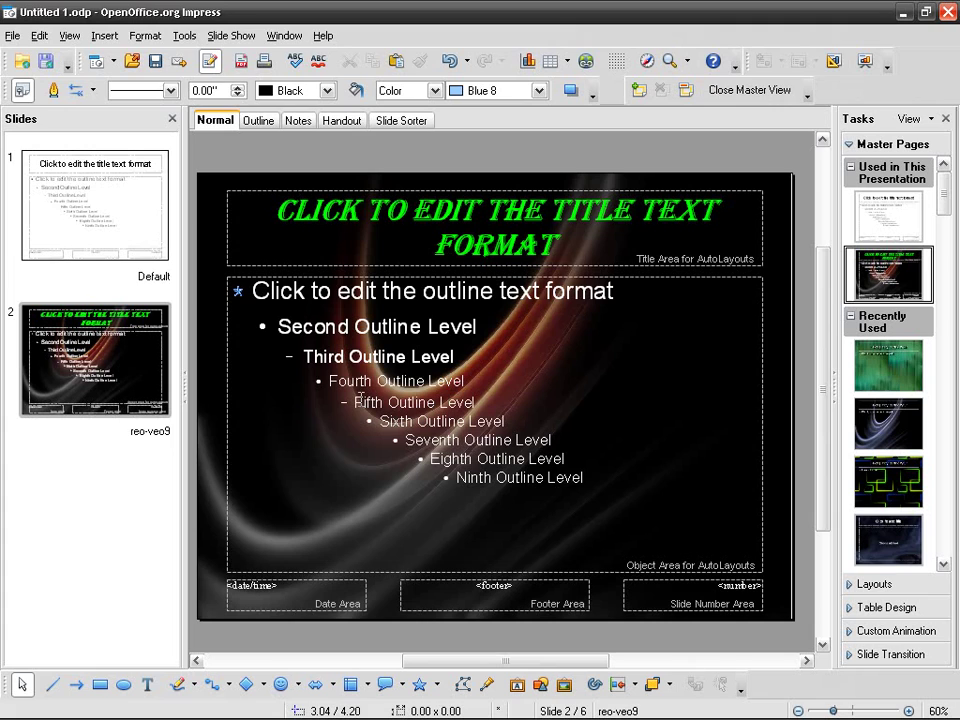
left_click(153, 38)
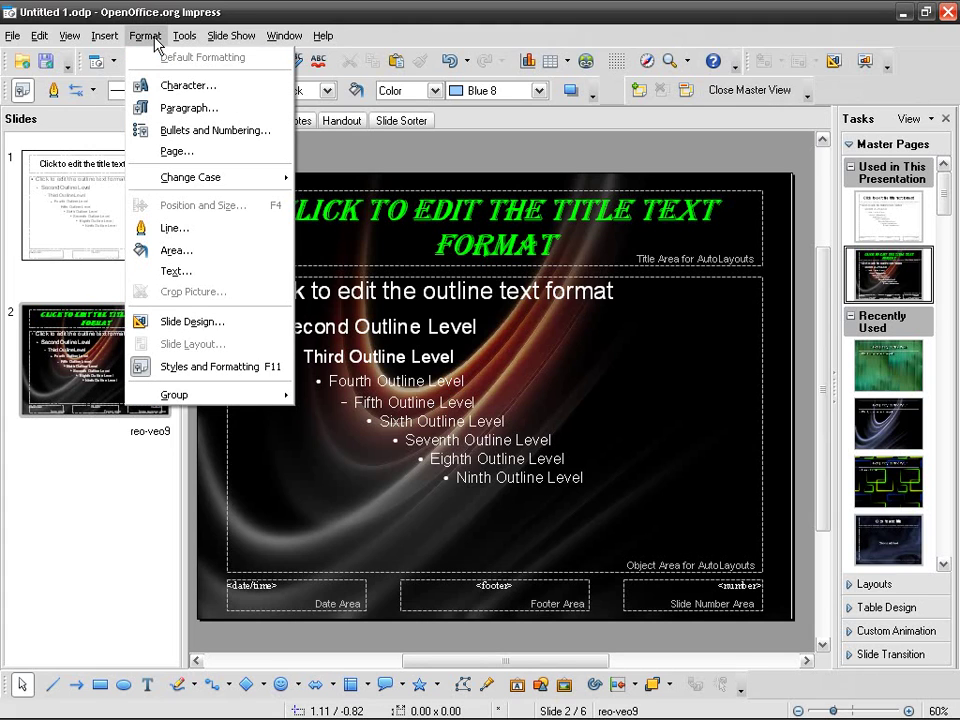
mouse_move(188, 45)
mouse_move(150, 42)
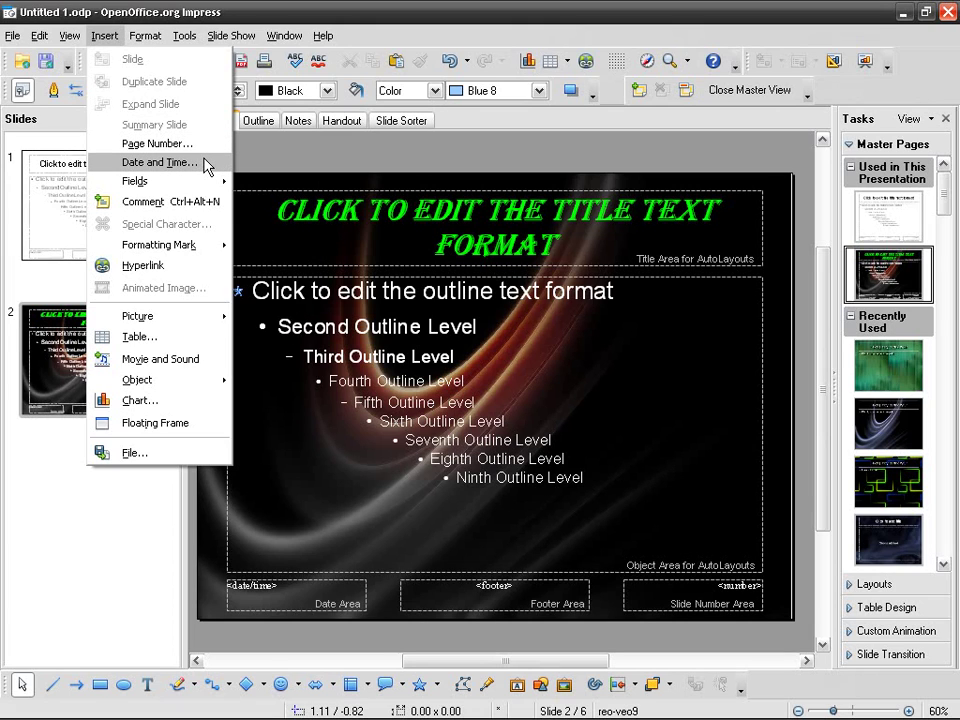
- Apply to all slides: no date, footer text 'addictiveknowledge', slide numbers on
left_click(205, 162)
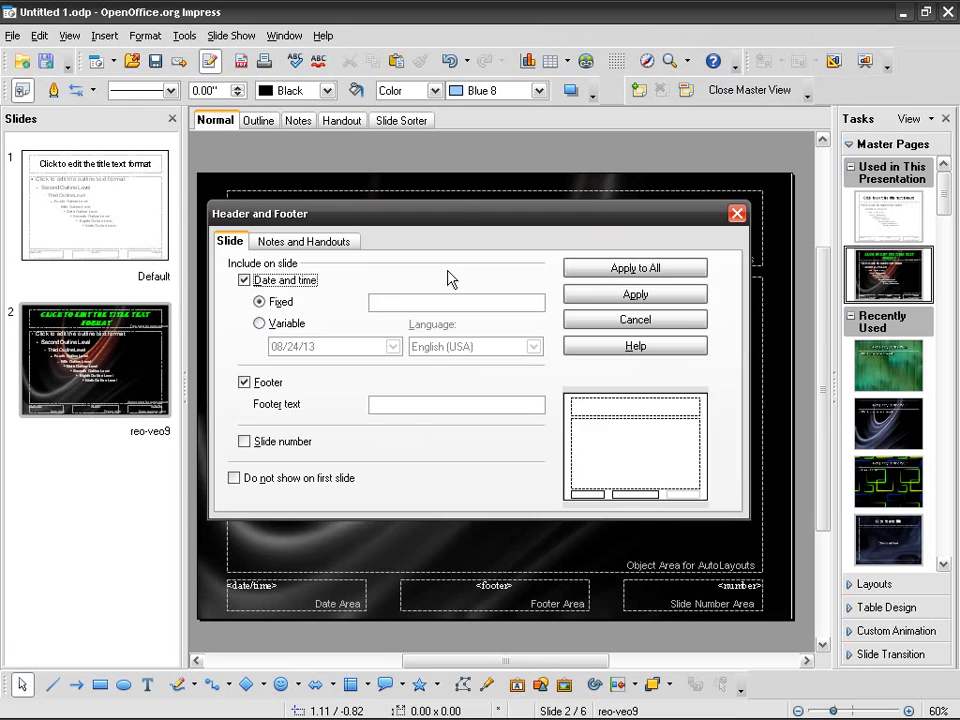
left_click_drag(440, 222, 446, 64)
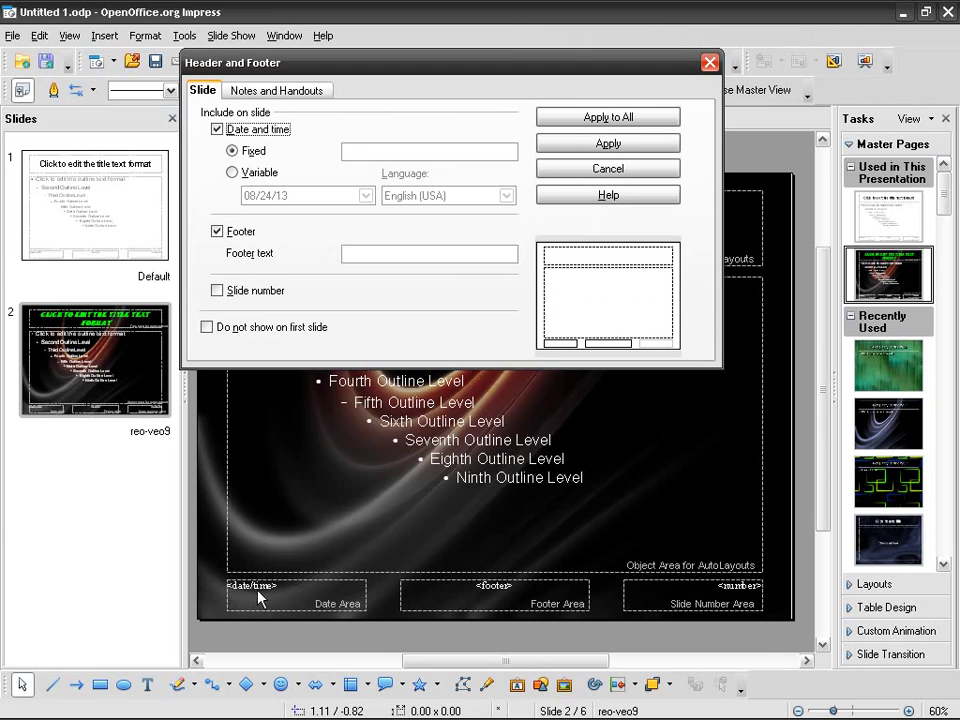
double_click(257, 136)
left_click(256, 135)
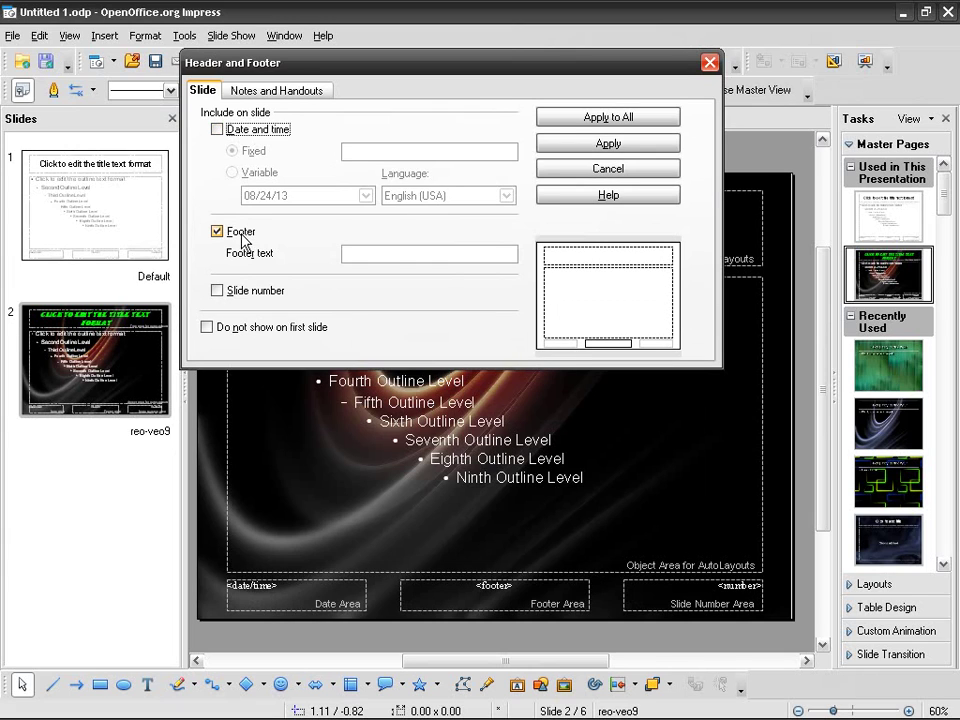
left_click(420, 257)
type("add")
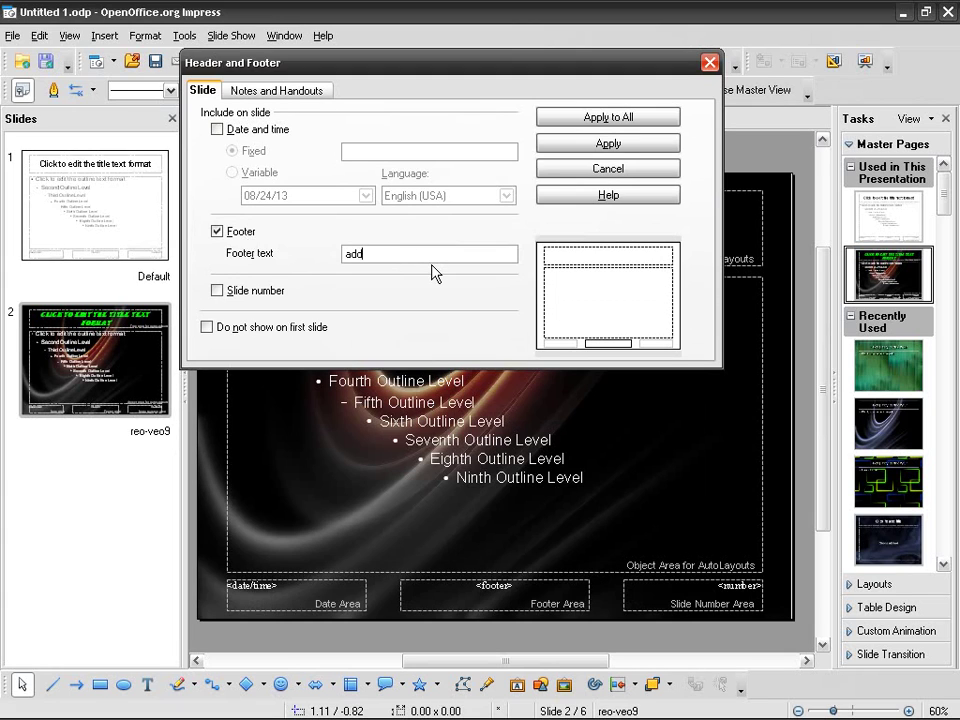
type("ictiveknowledge")
left_click(245, 292)
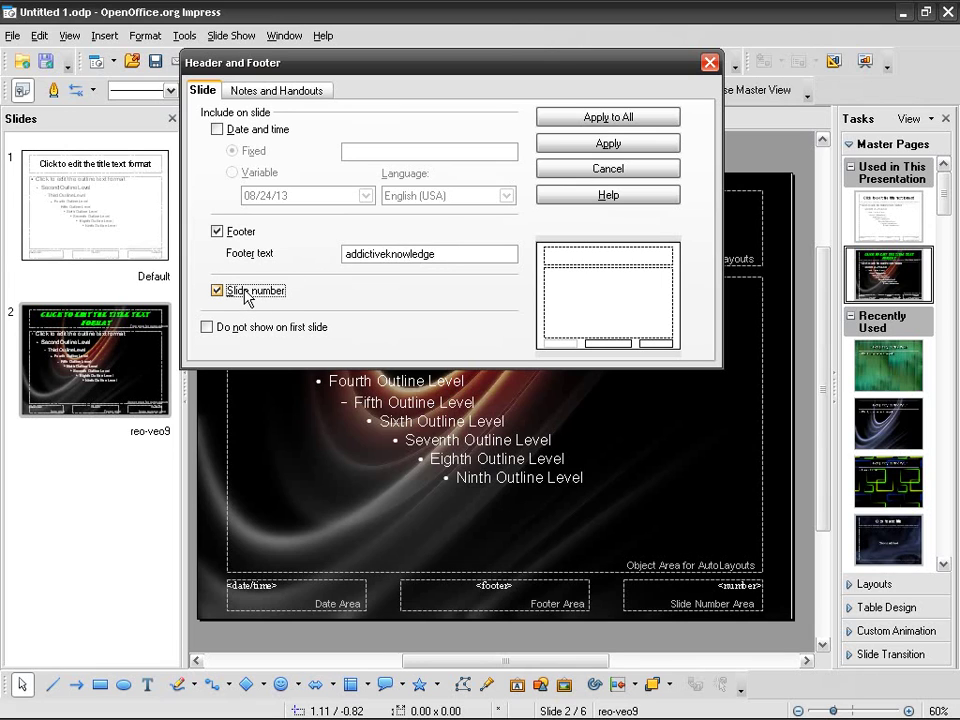
left_click(597, 118)
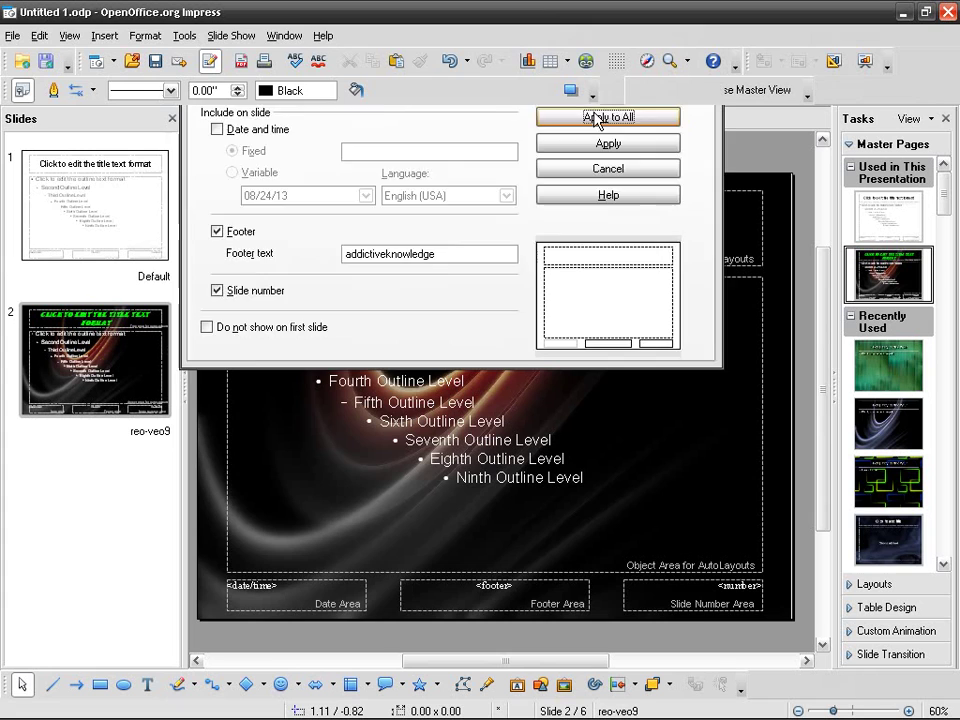
- Set the header and footer to not show on the first slide, then close Master View
left_click(104, 36)
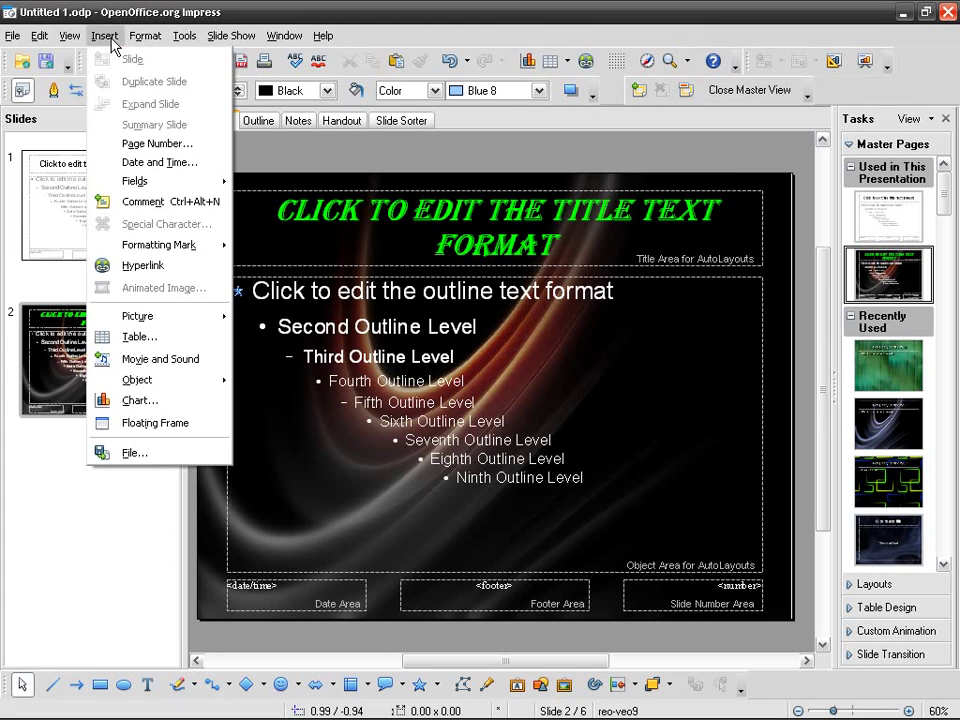
left_click(158, 144)
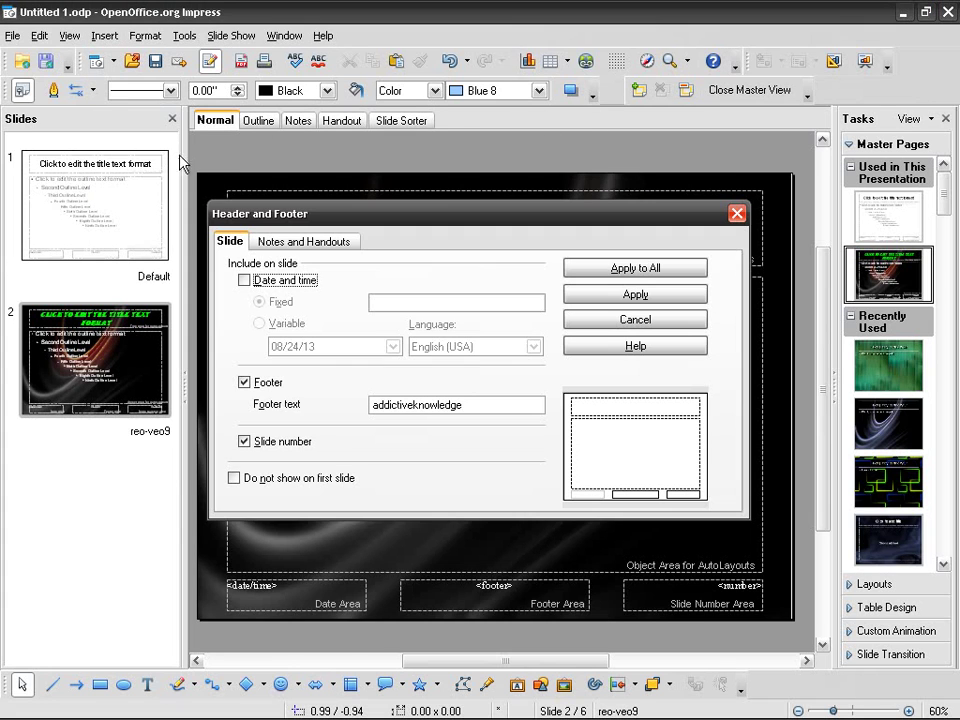
left_click(266, 481)
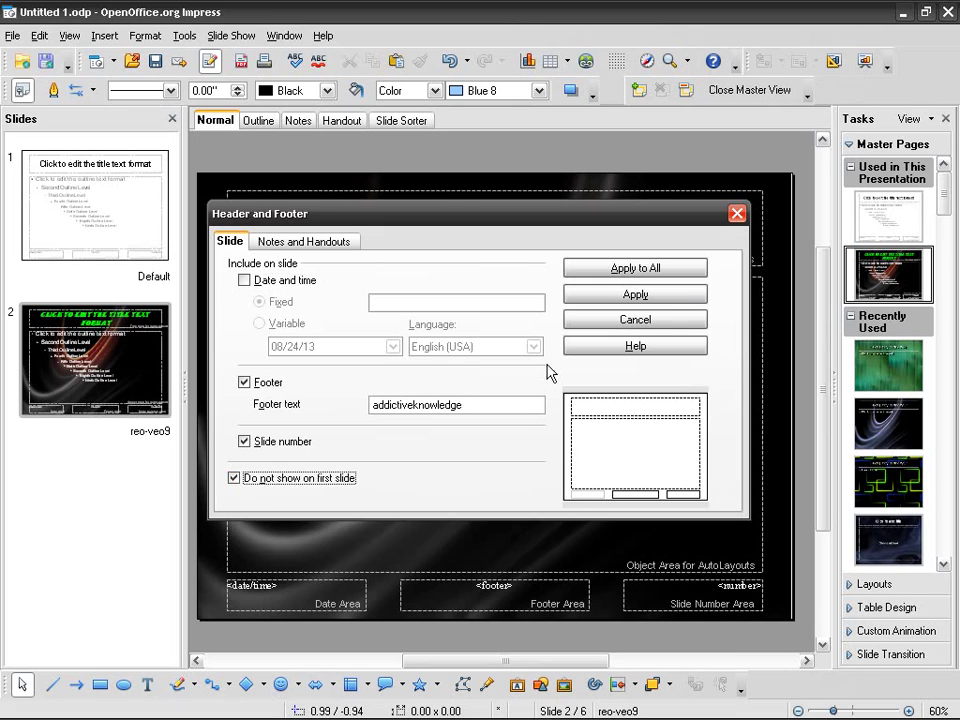
left_click(662, 268)
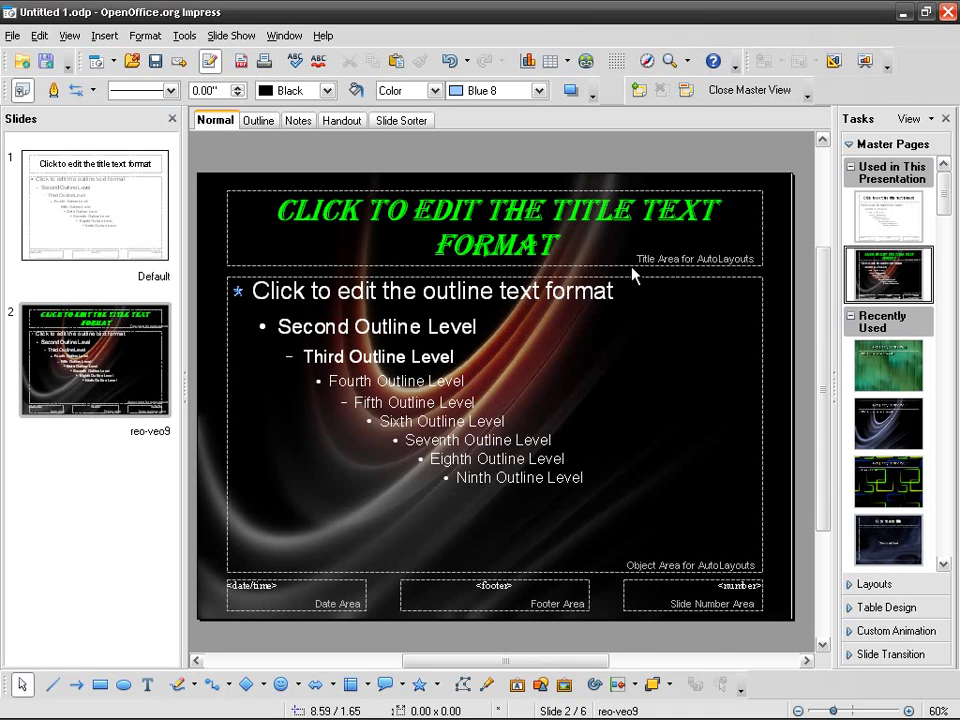
left_click(749, 90)
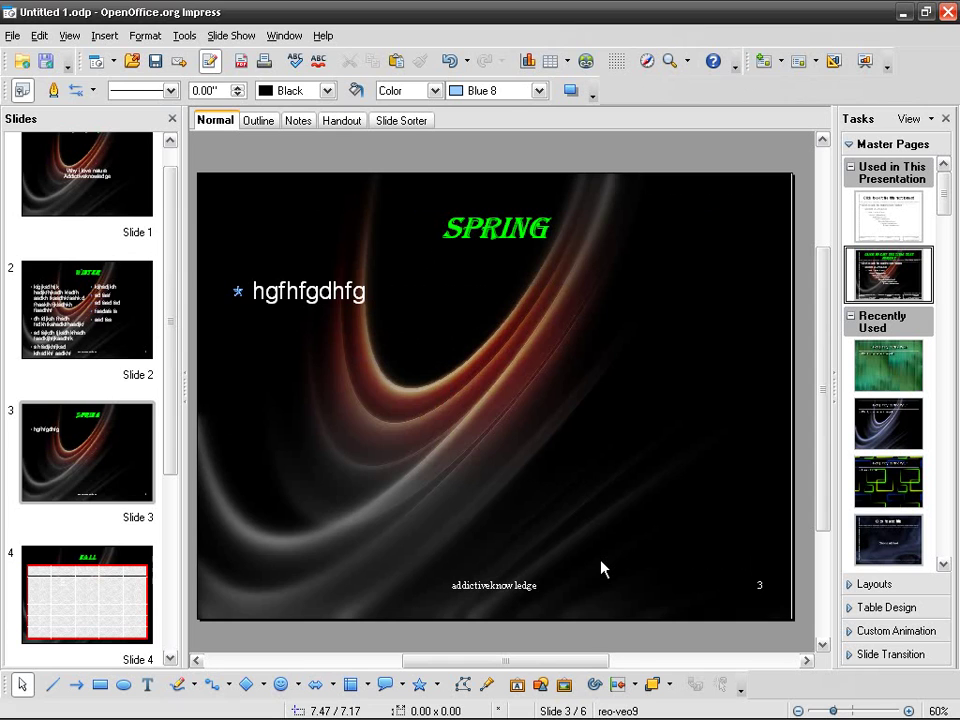
- Scroll the Slides pane through slides 1 to 5, ending back on SPRING
scroll(600, 565, "up", 3)
scroll(600, 565, "up", 3)
scroll(600, 565, "down", 9)
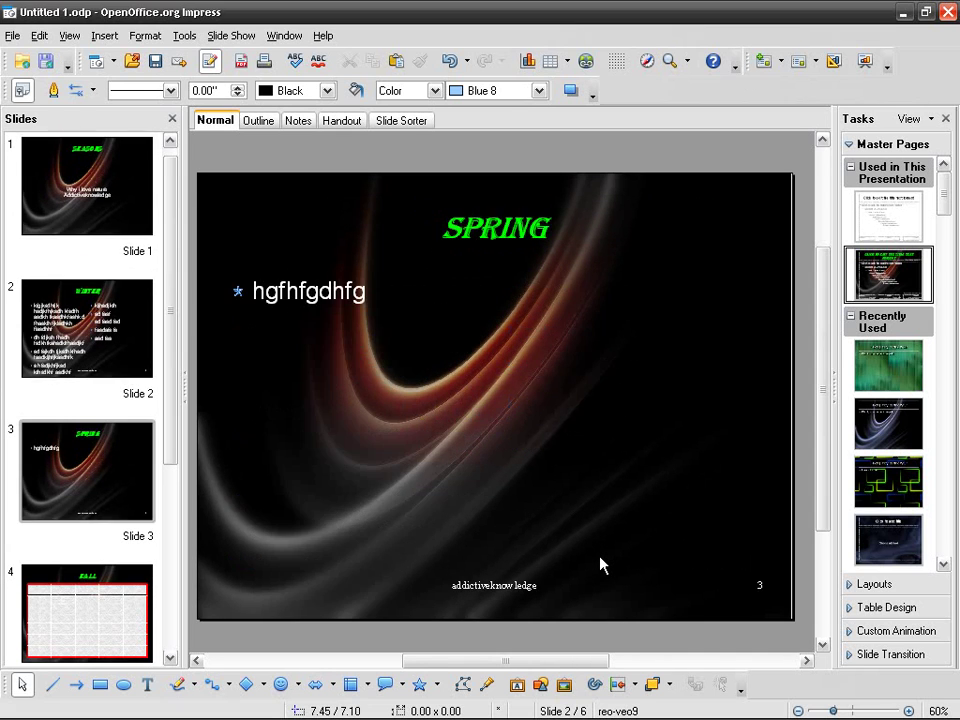
scroll(600, 565, "down", 1)
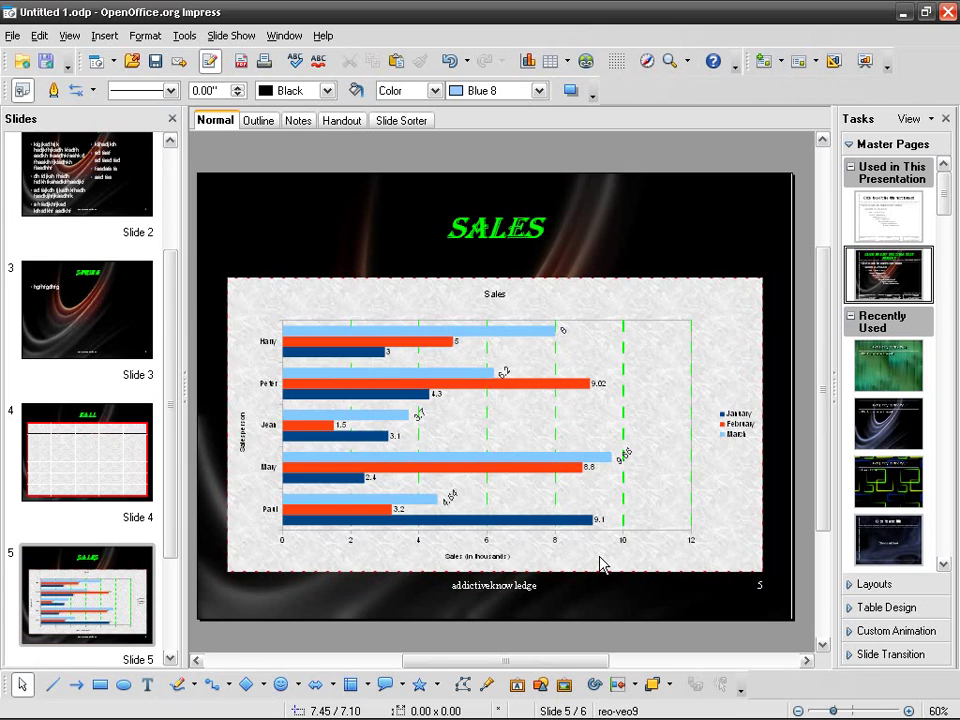
scroll(600, 565, "up", 2)
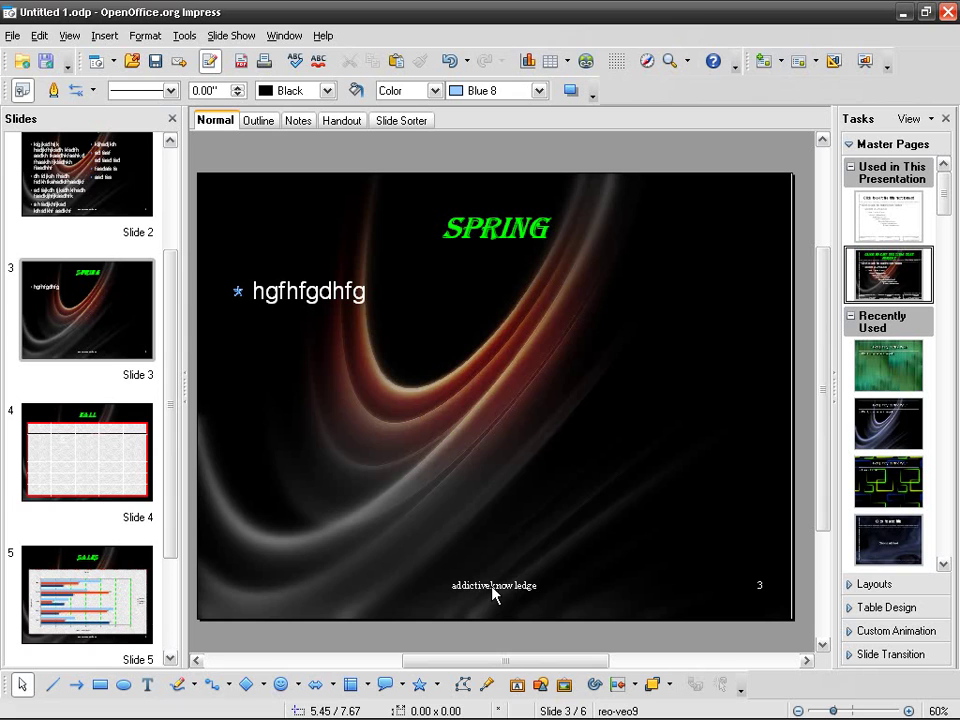
- Open the slide master and zoom in to 90% on its footer area
left_click(66, 36)
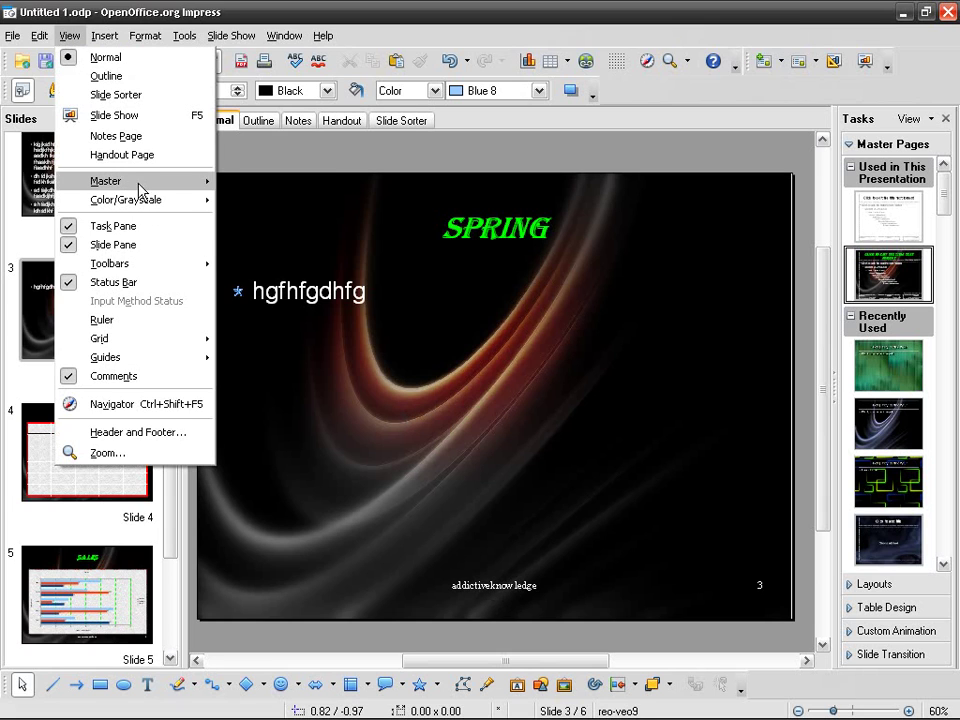
mouse_move(205, 183)
left_click(265, 184)
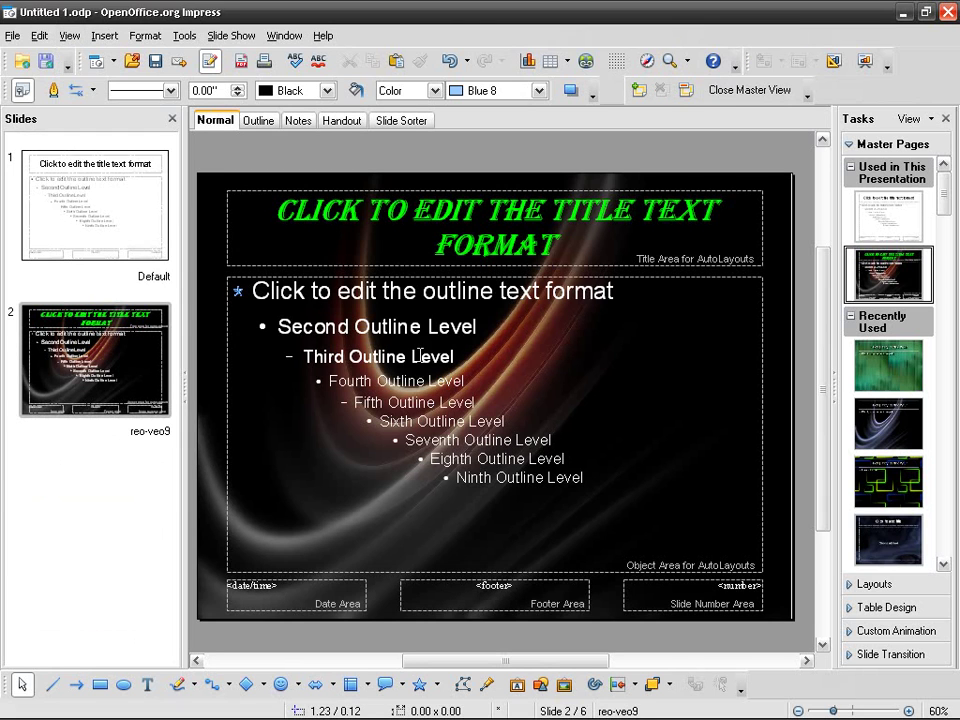
left_click(908, 711)
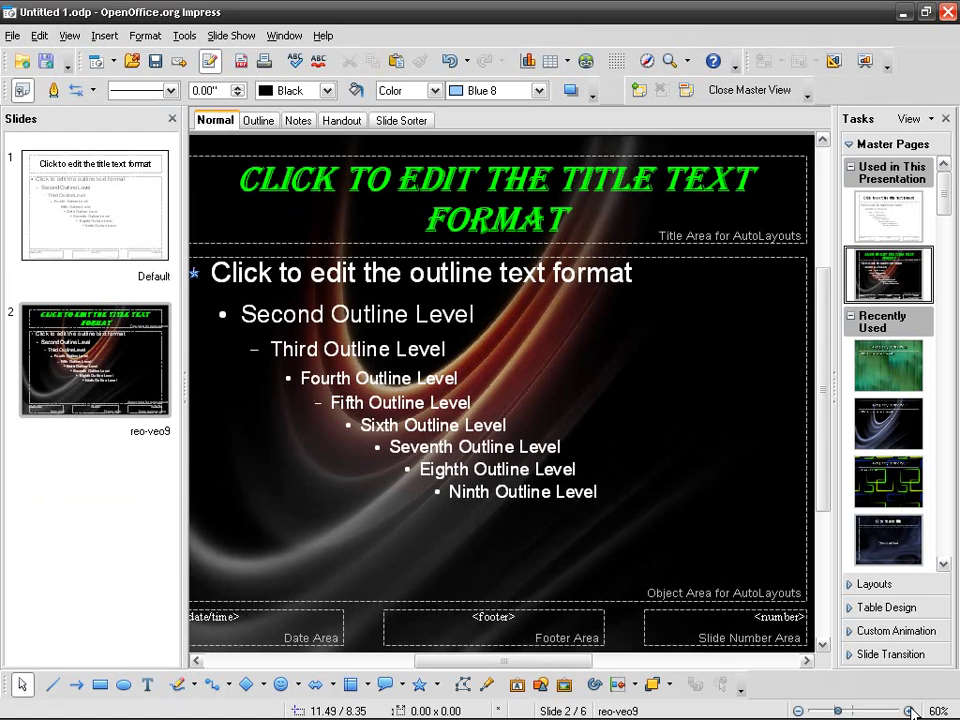
left_click(908, 711)
left_click(908, 711)
scroll(677, 461, "down", 3)
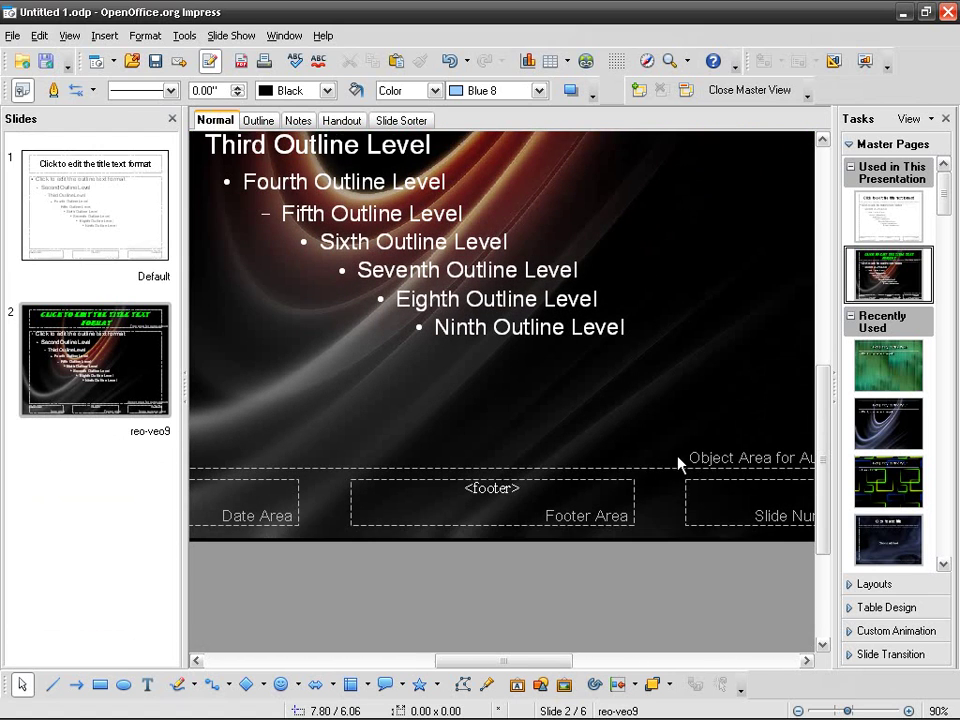
- Set the <footer> field text to font size 20
left_click(522, 494)
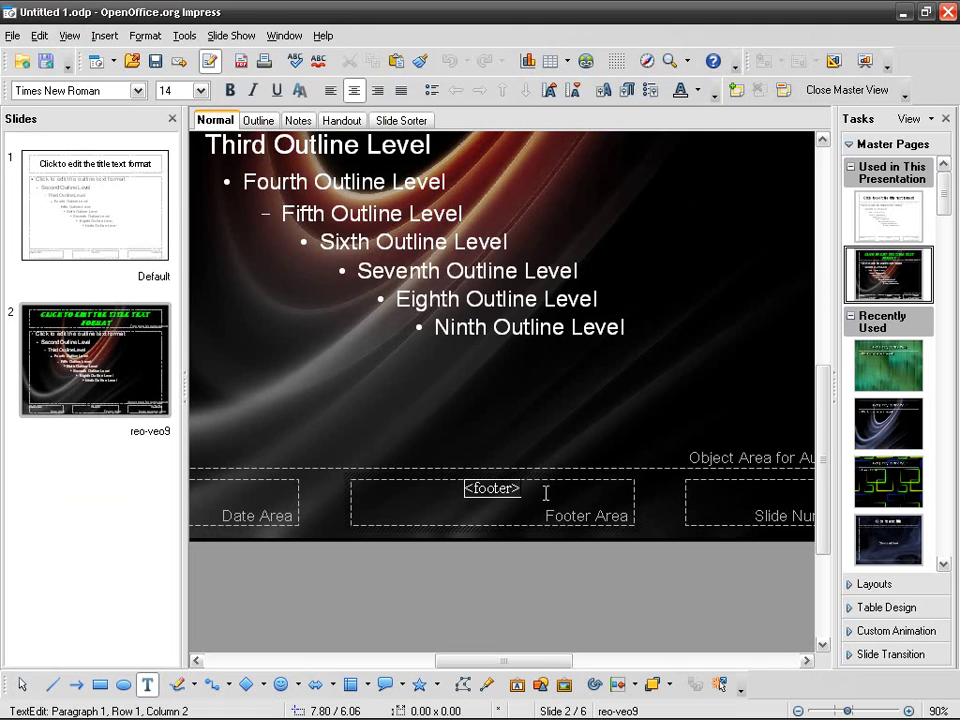
left_click(543, 490)
left_click_drag(543, 490, 466, 489)
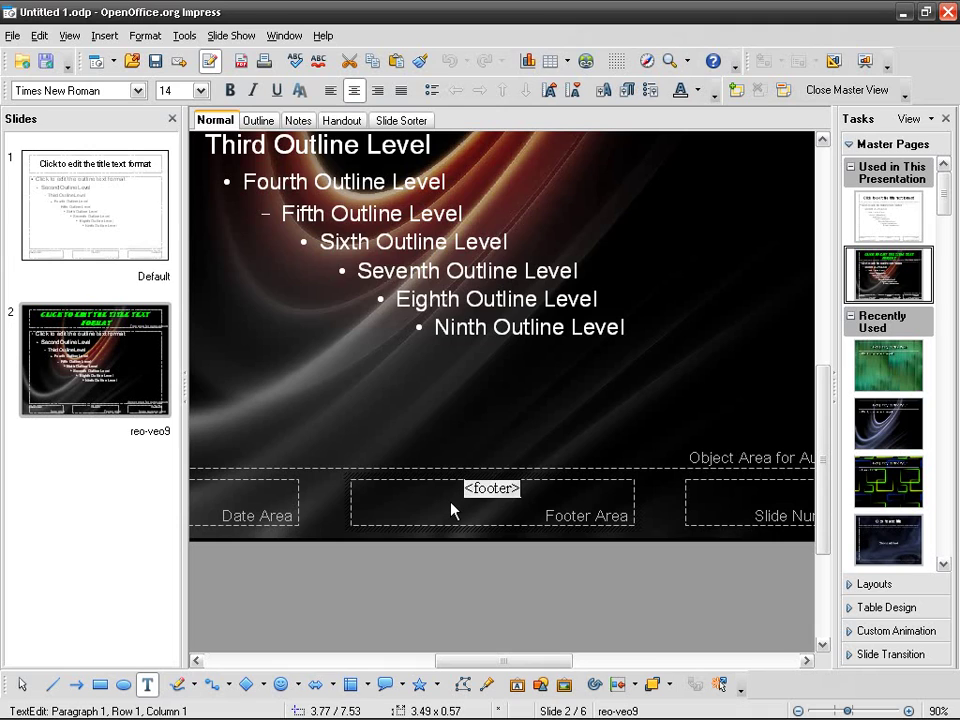
left_click(200, 90)
left_click(182, 213)
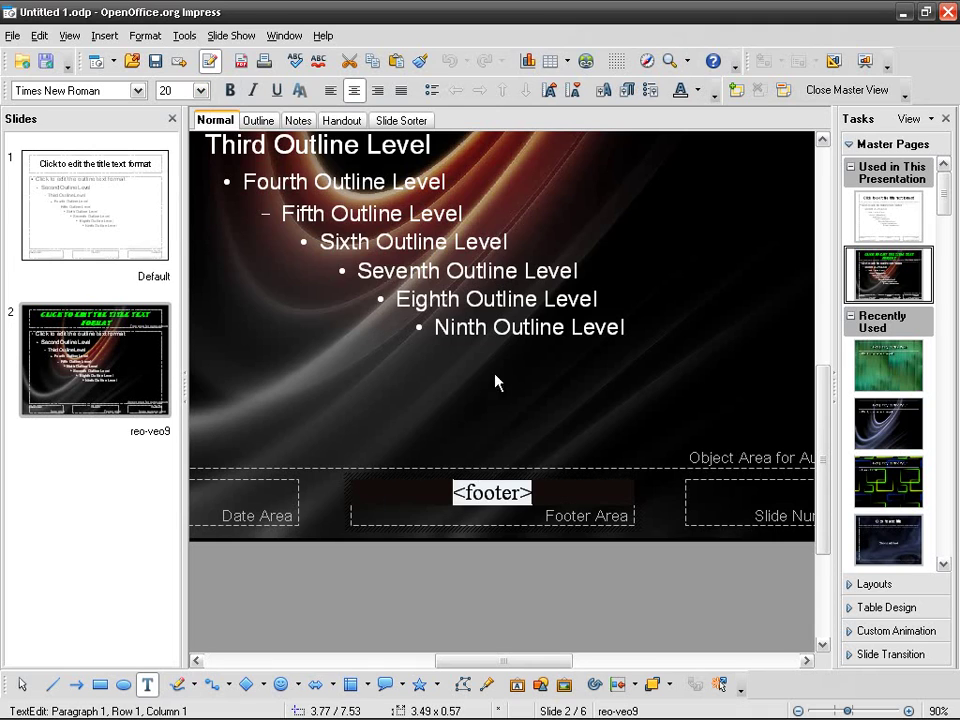
left_click(690, 553)
- Set the <number> field text to size 20 and close Master View
left_click_drag(567, 664, 643, 664)
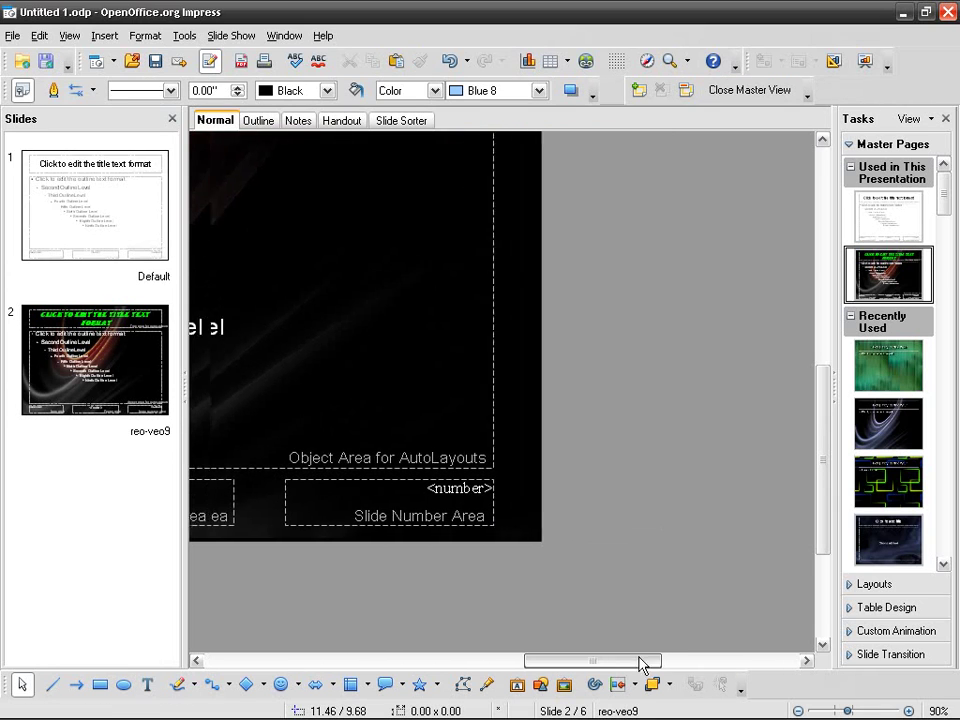
double_click(449, 488)
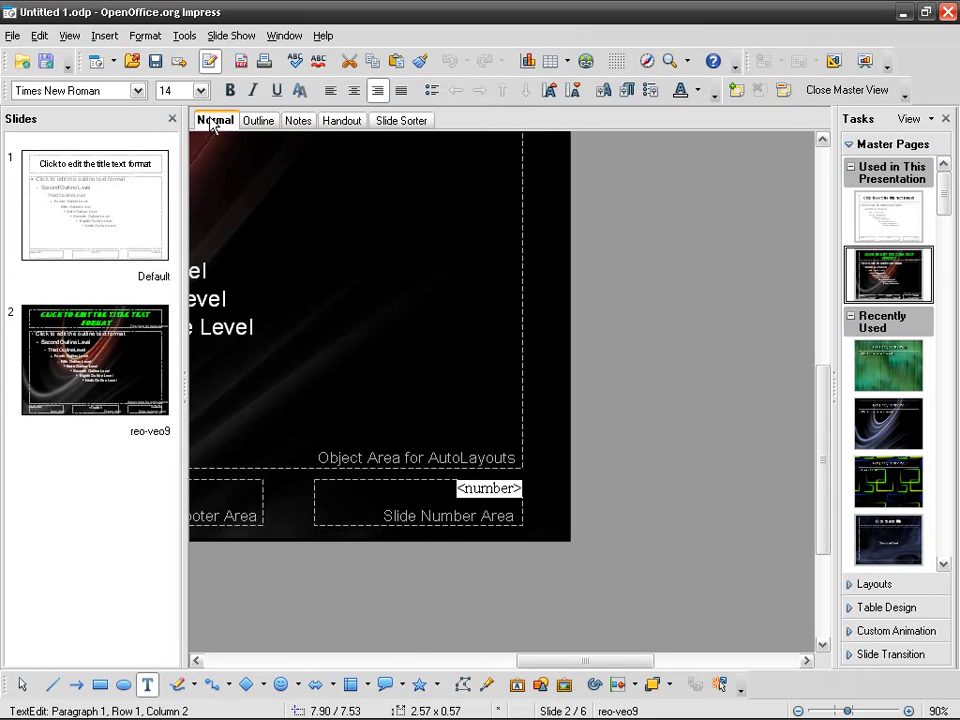
left_click(200, 90)
left_click(180, 212)
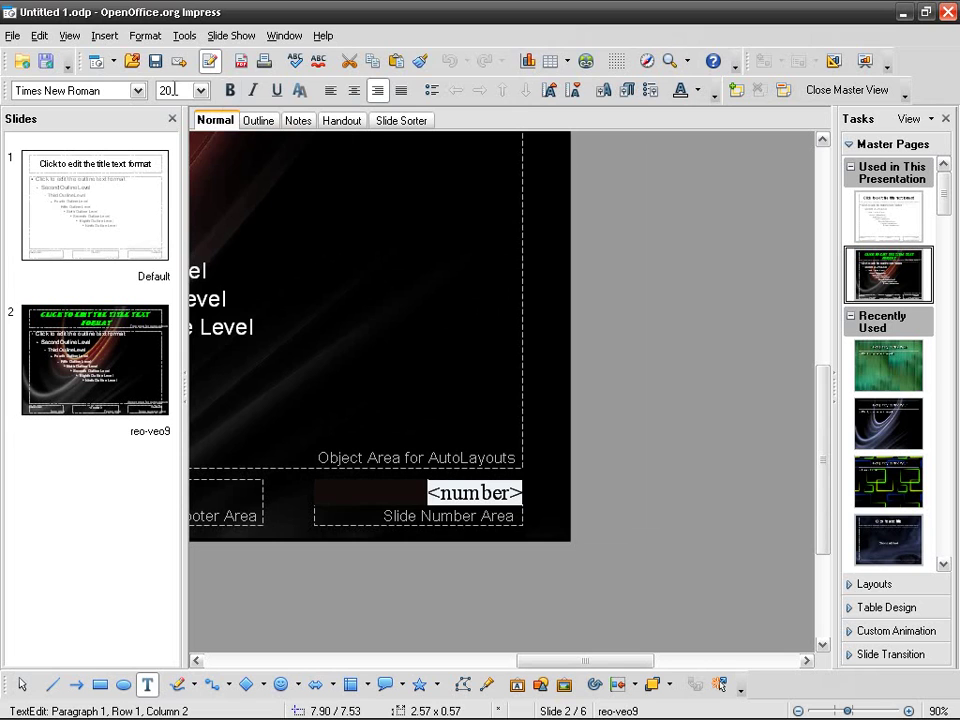
left_click(838, 92)
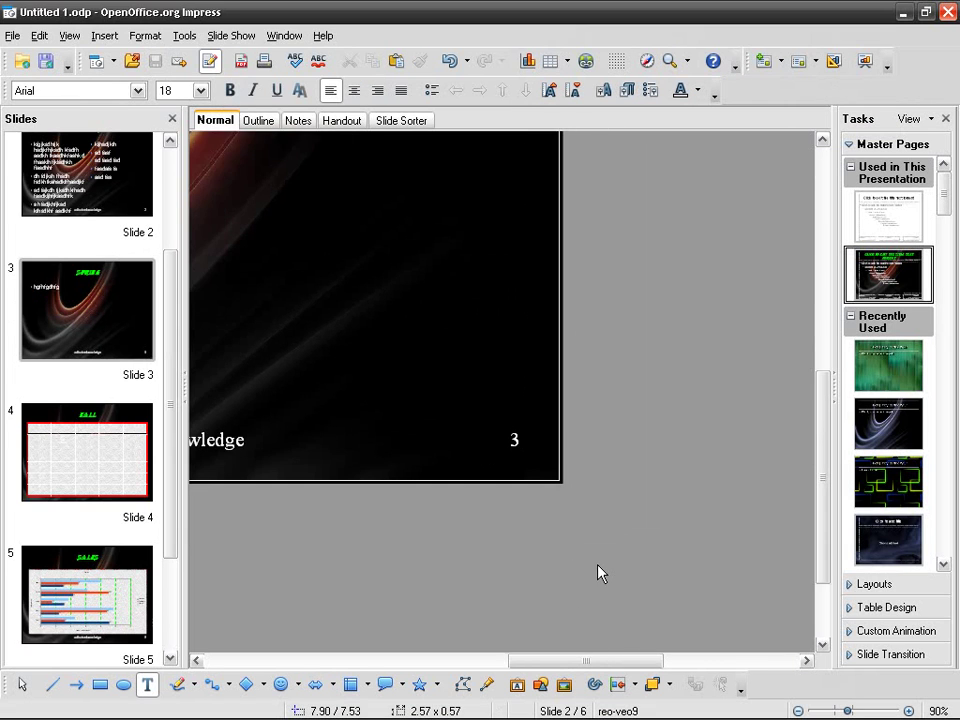
left_click_drag(608, 668, 491, 646)
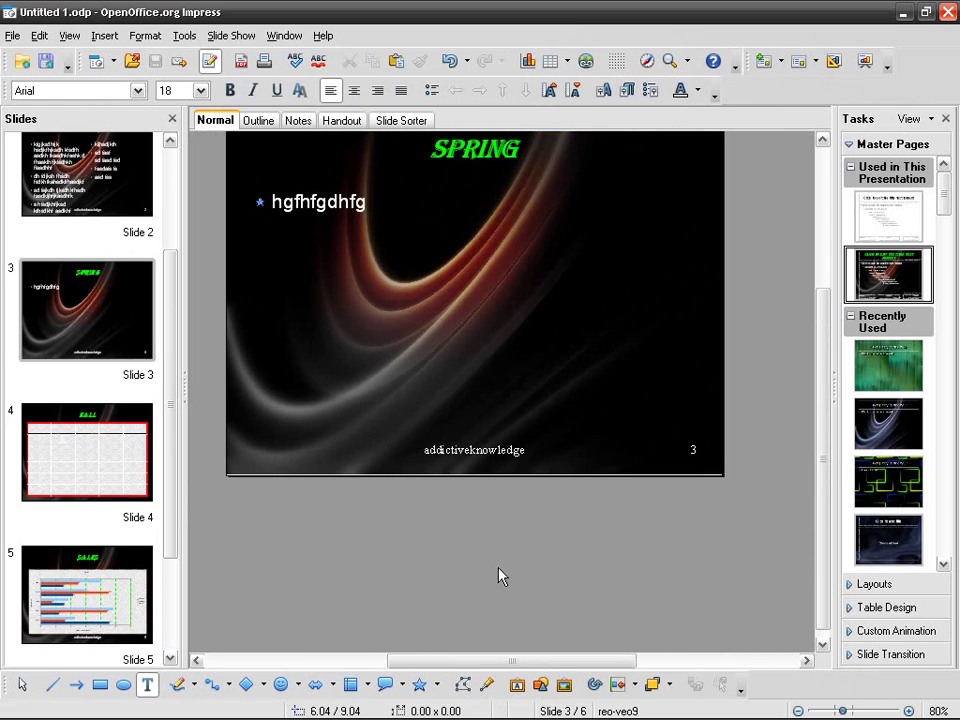
scroll(796, 395, "up", 2)
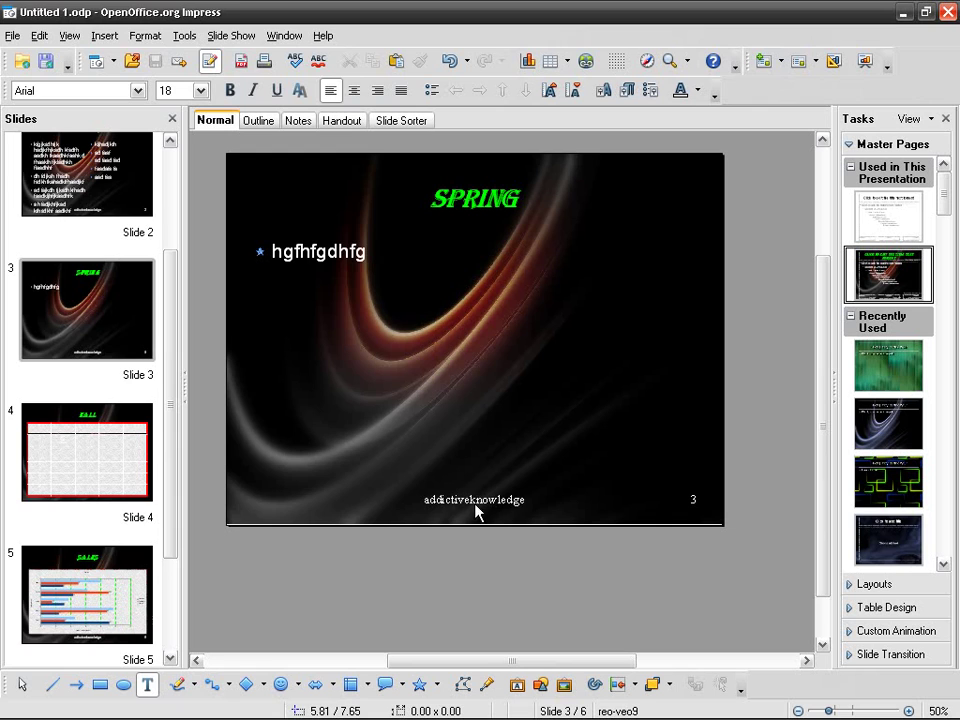
- In the slide master, select the <footer> field text and open the Hyperlink dialog
left_click(104, 35)
mouse_move(69, 35)
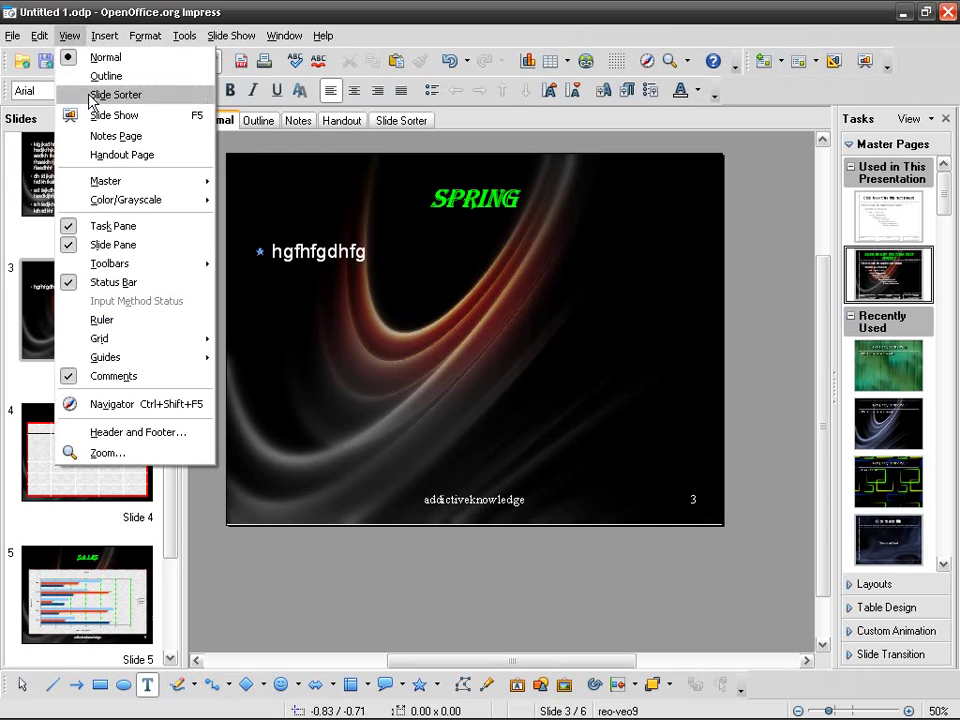
mouse_move(154, 182)
left_click(272, 179)
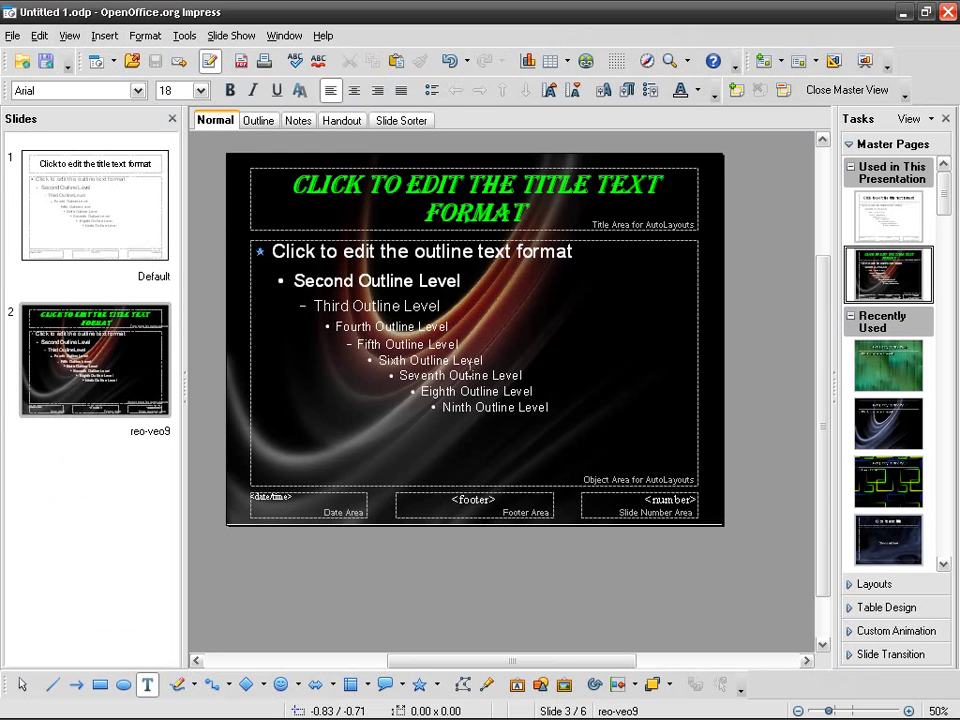
left_click(503, 506)
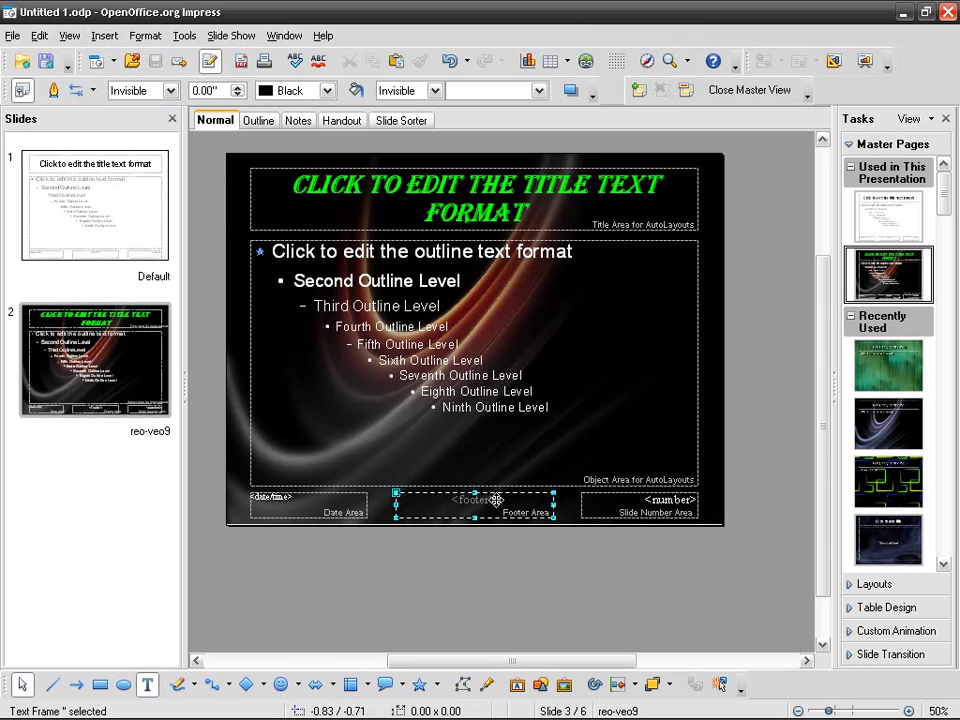
left_click(909, 710)
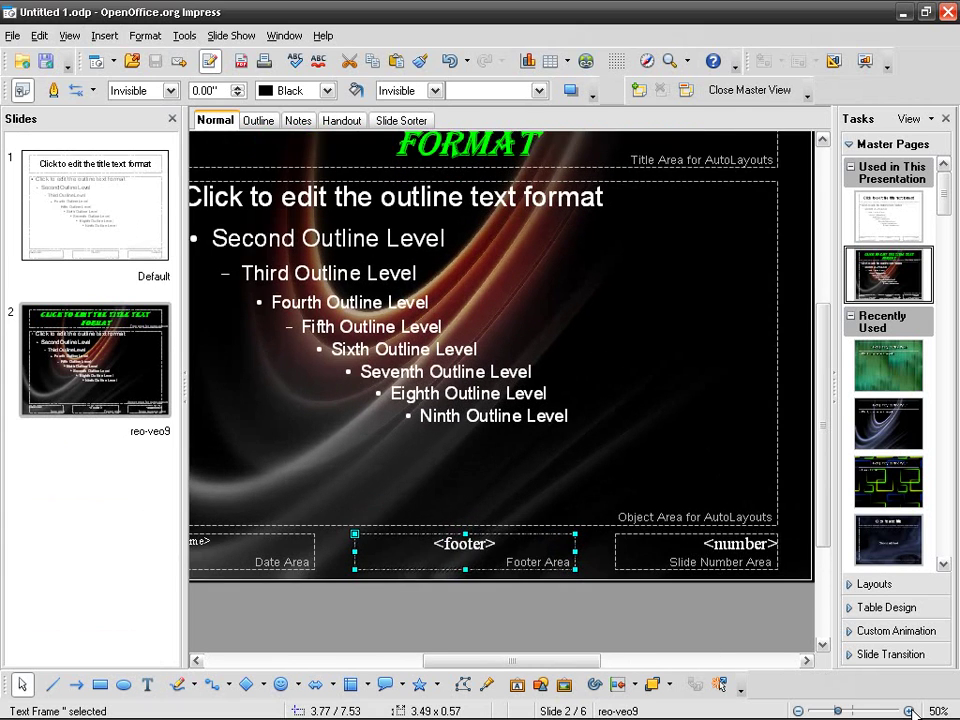
left_click(909, 710)
scroll(652, 545, "down", 2)
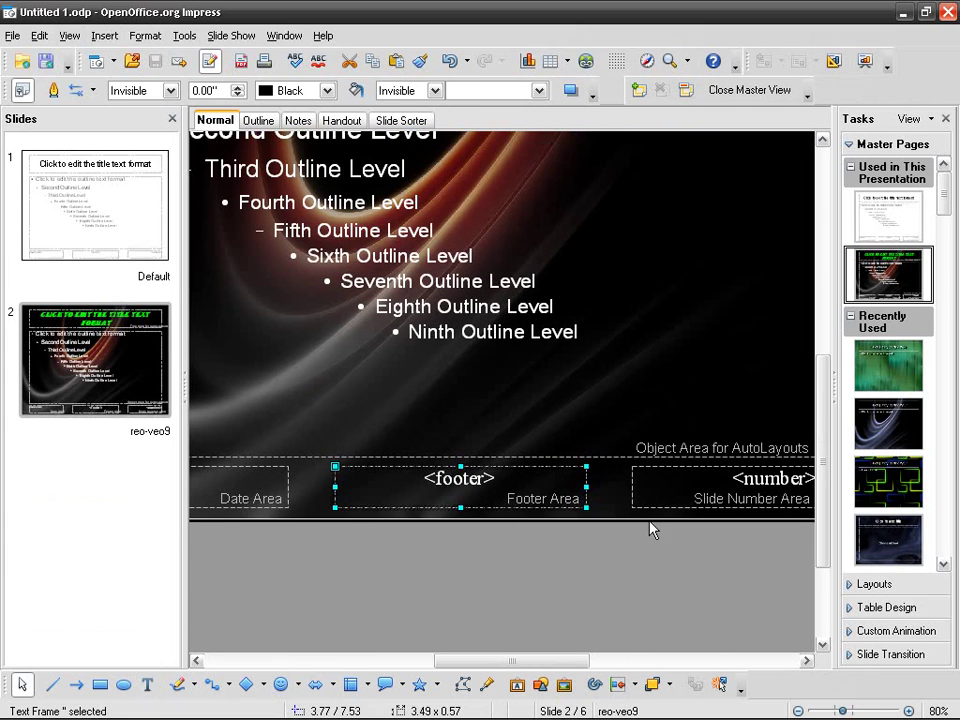
left_click(489, 478)
left_click_drag(495, 478, 430, 477)
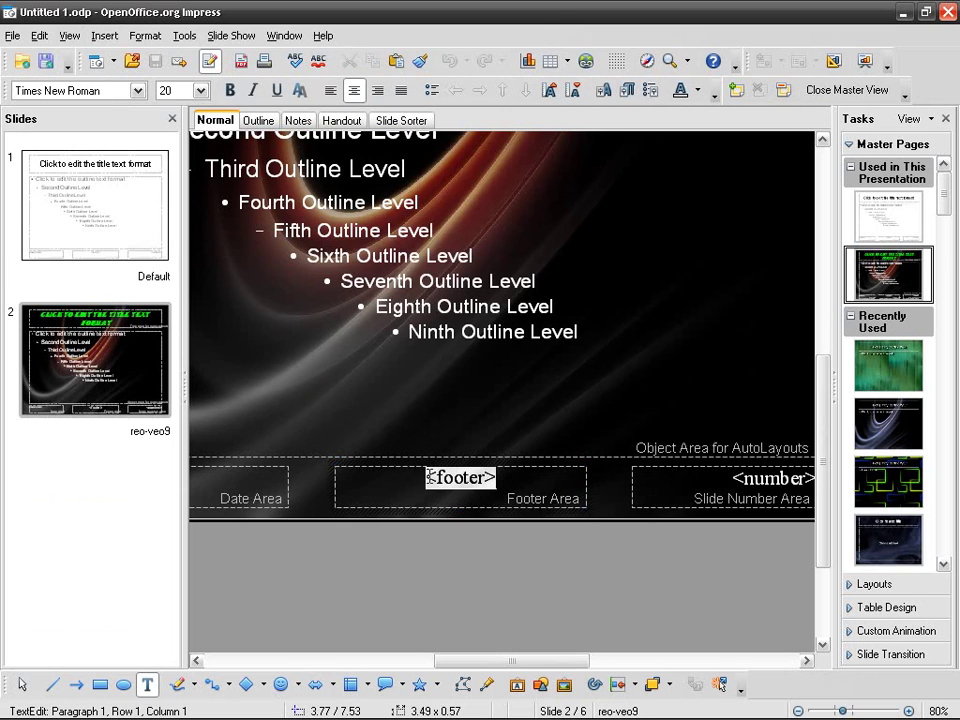
left_click(585, 62)
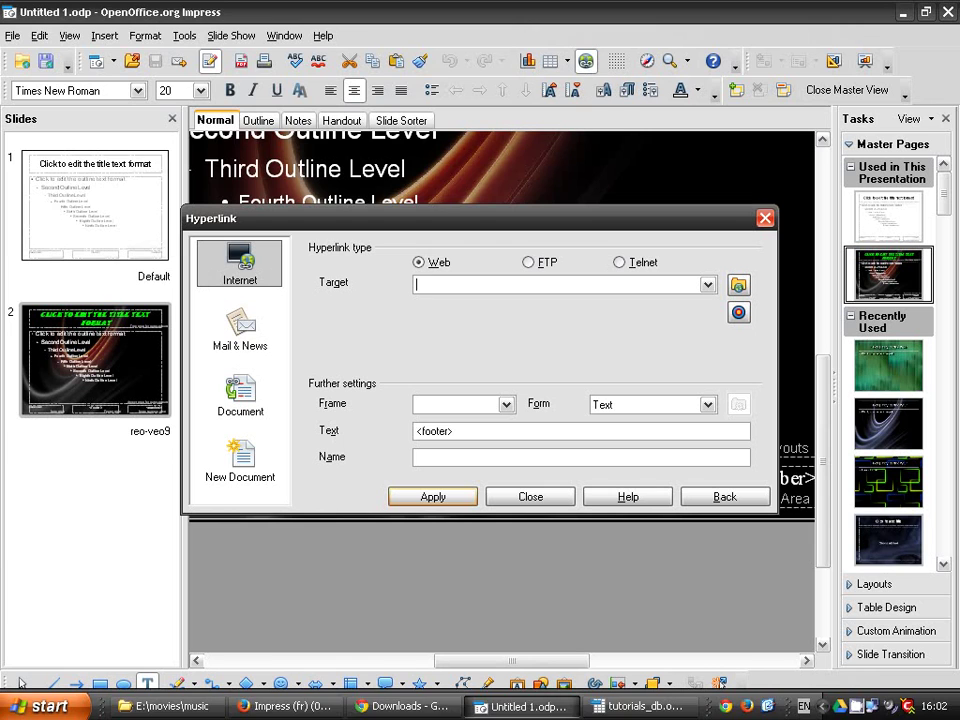
- In Chrome, open the YouTube channel page and copy its web address
left_click(376, 708)
left_click(374, 11)
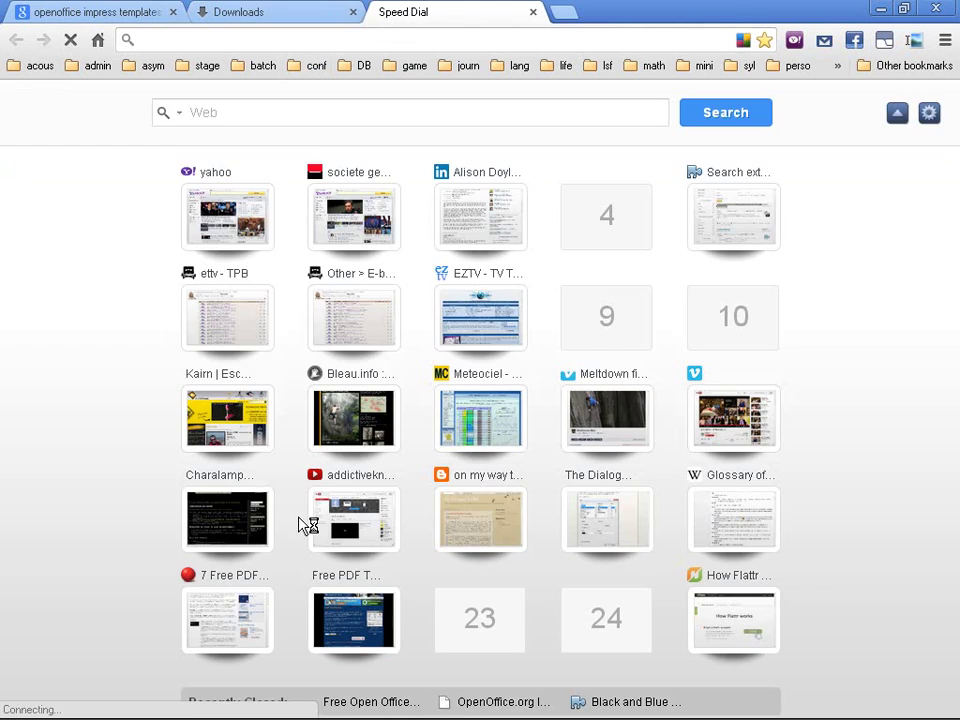
left_click(330, 516)
left_click(333, 40)
key("ctrl+c")
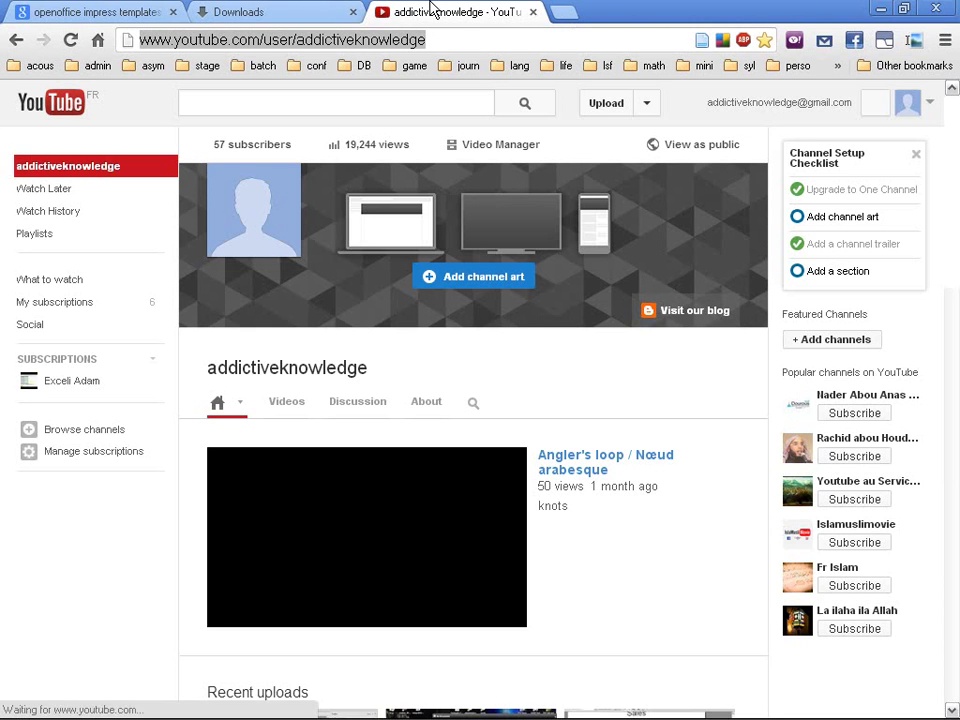
left_click(533, 12)
- Paste the YouTube channel URL as the footer's hyperlink target, apply it, and leave Master View
left_click(880, 8)
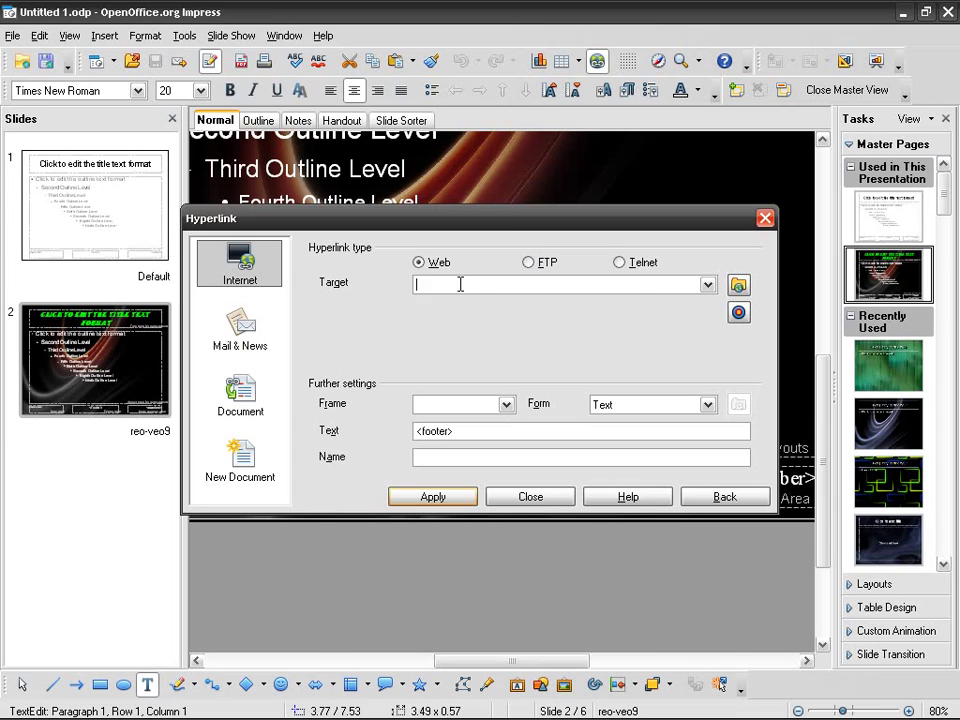
key("ctrl+v")
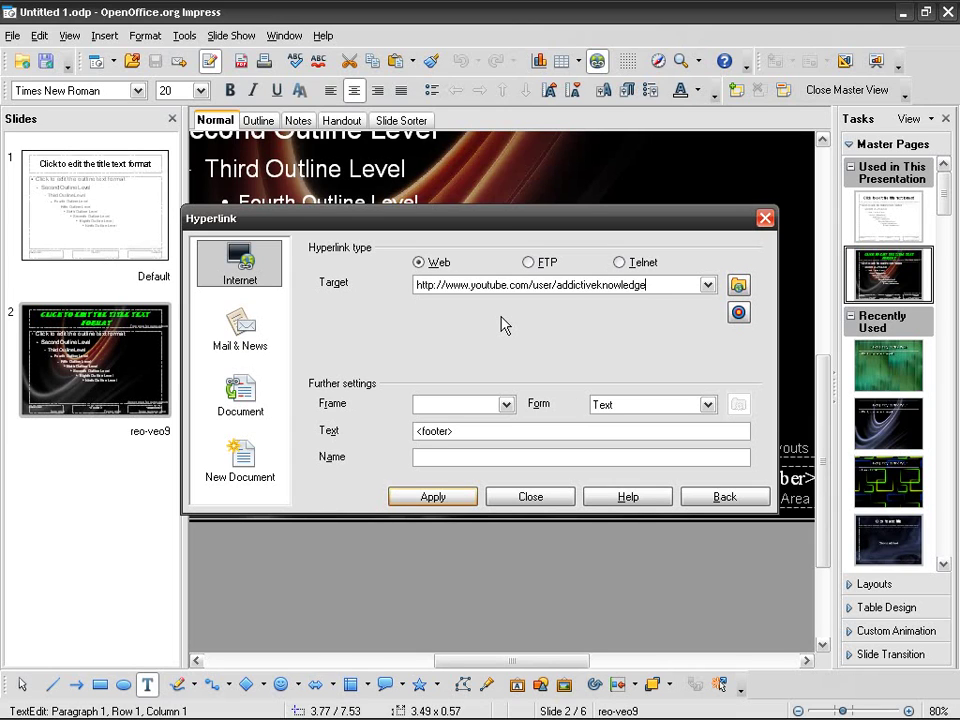
left_click(457, 500)
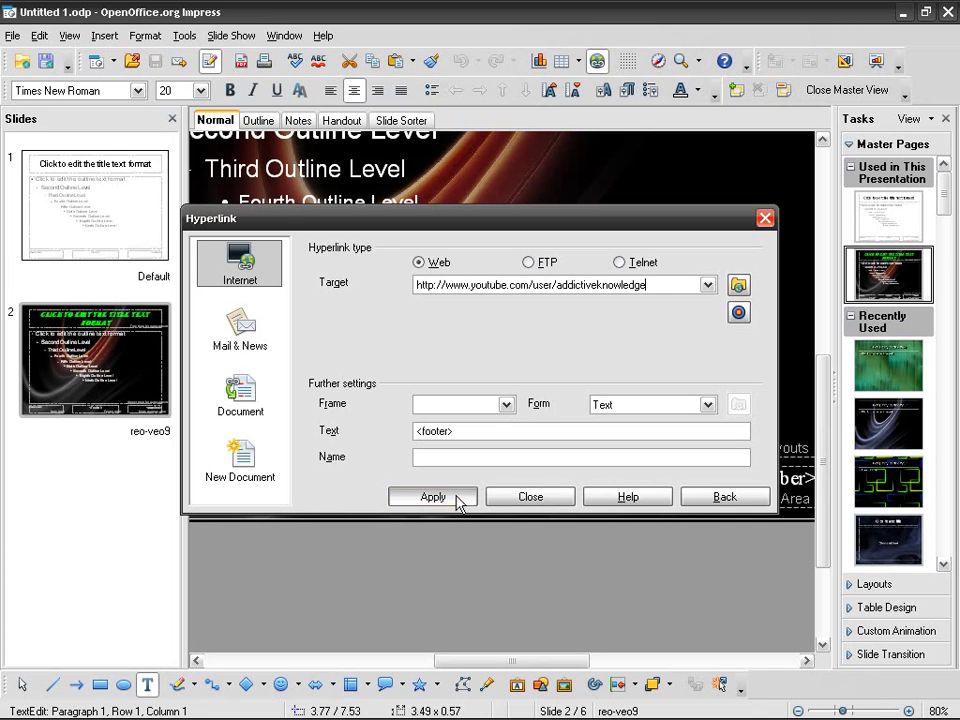
left_click(529, 498)
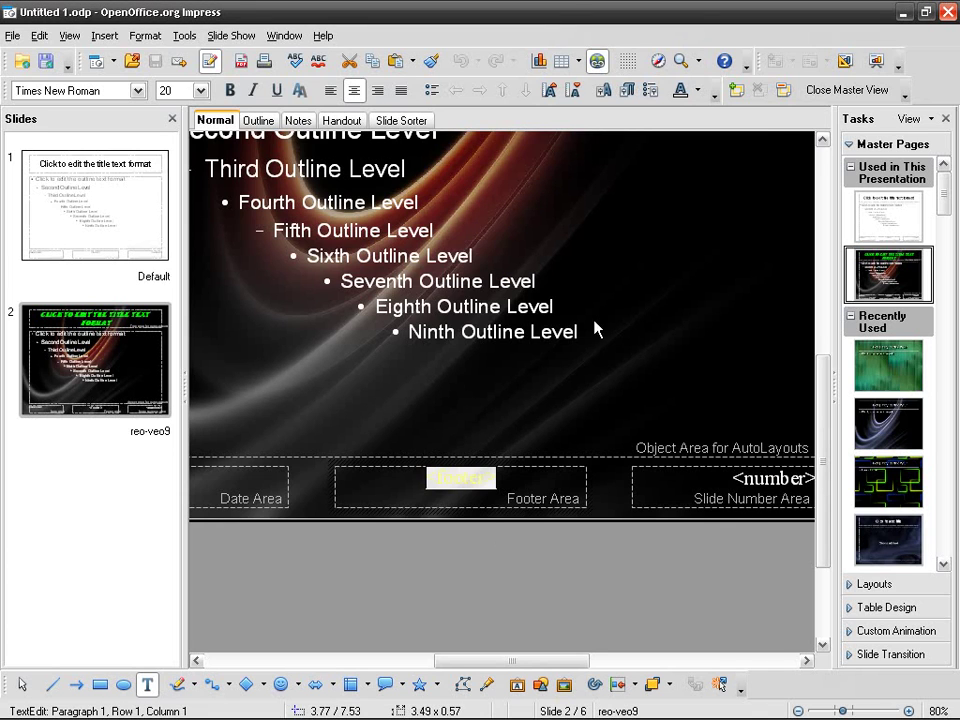
left_click(820, 90)
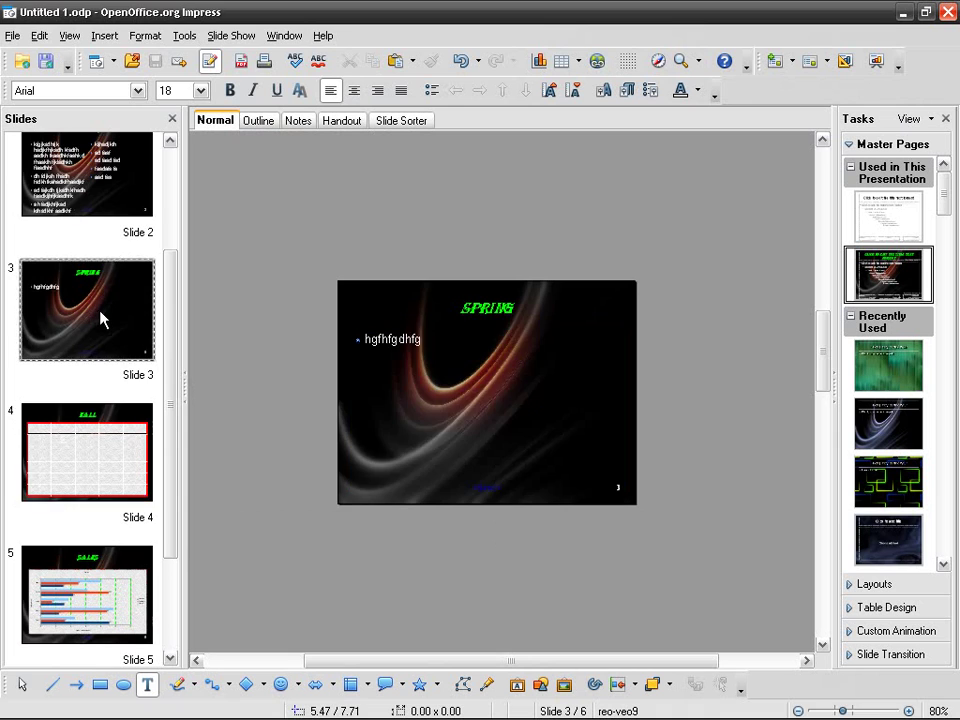
- Follow the SALES slide's footer link to YouTube, then close the YouTube and Downloads tabs
left_click(111, 480)
scroll(484, 461, "up", 2)
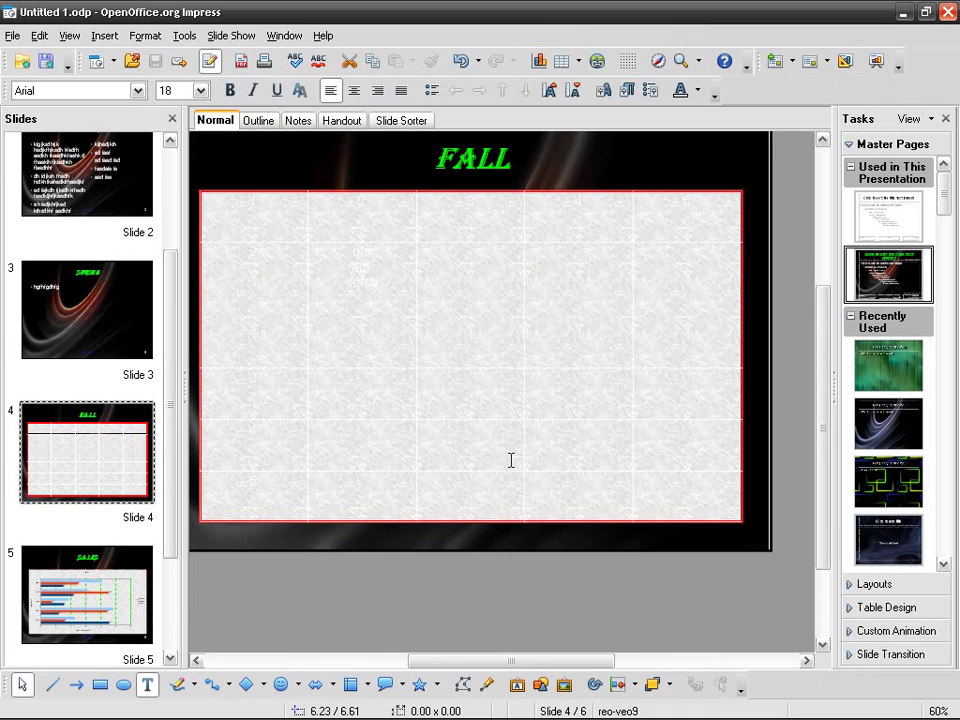
left_click(107, 600)
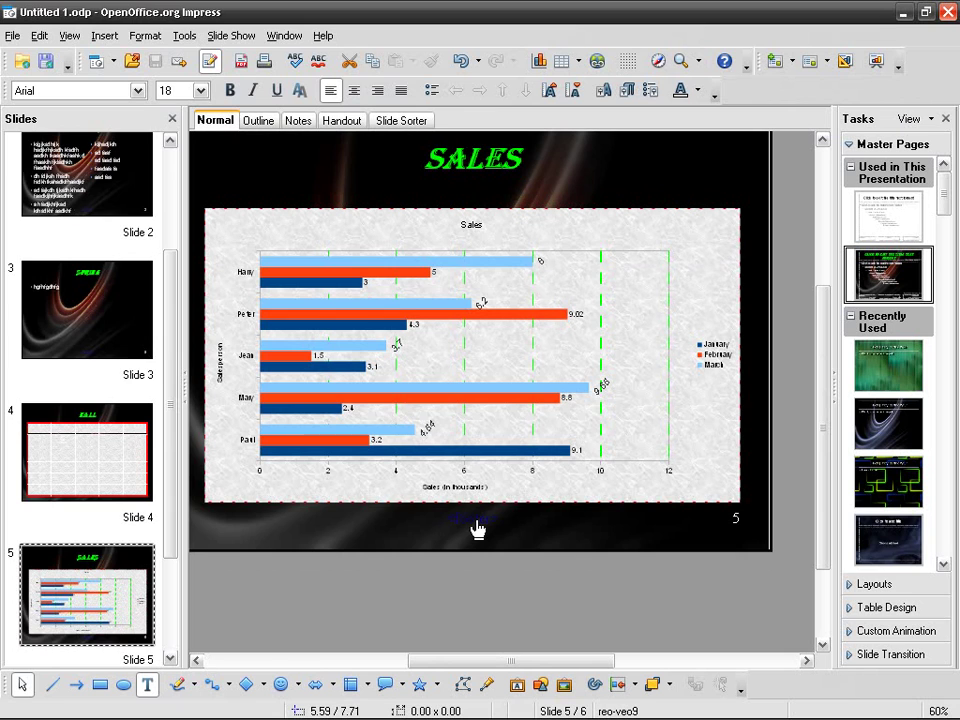
left_click(477, 526)
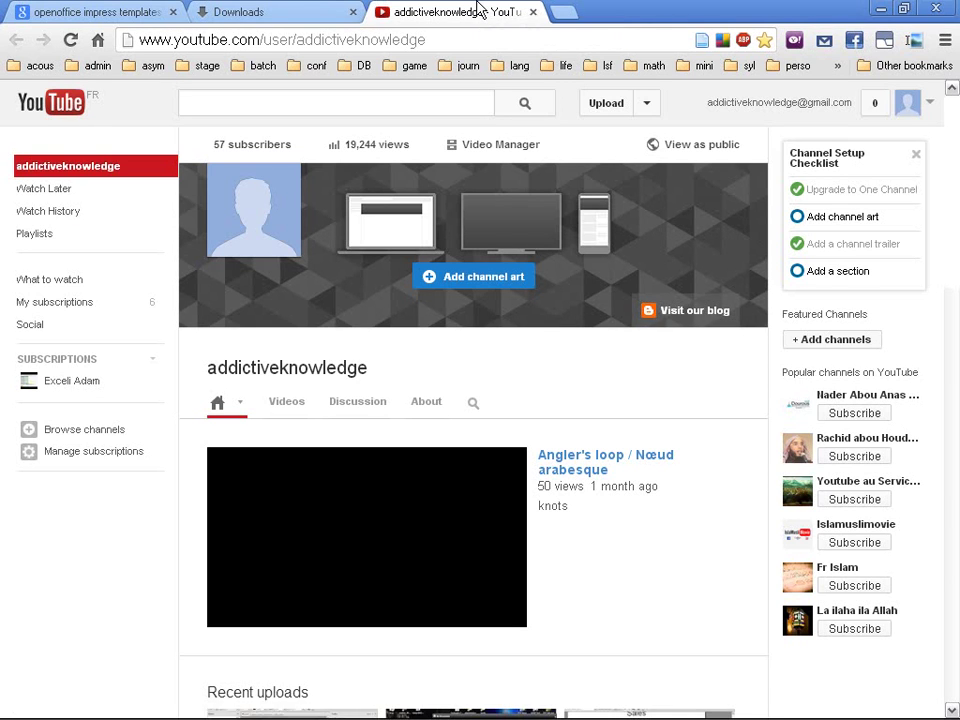
middle_click(392, 11)
middle_click(317, 9)
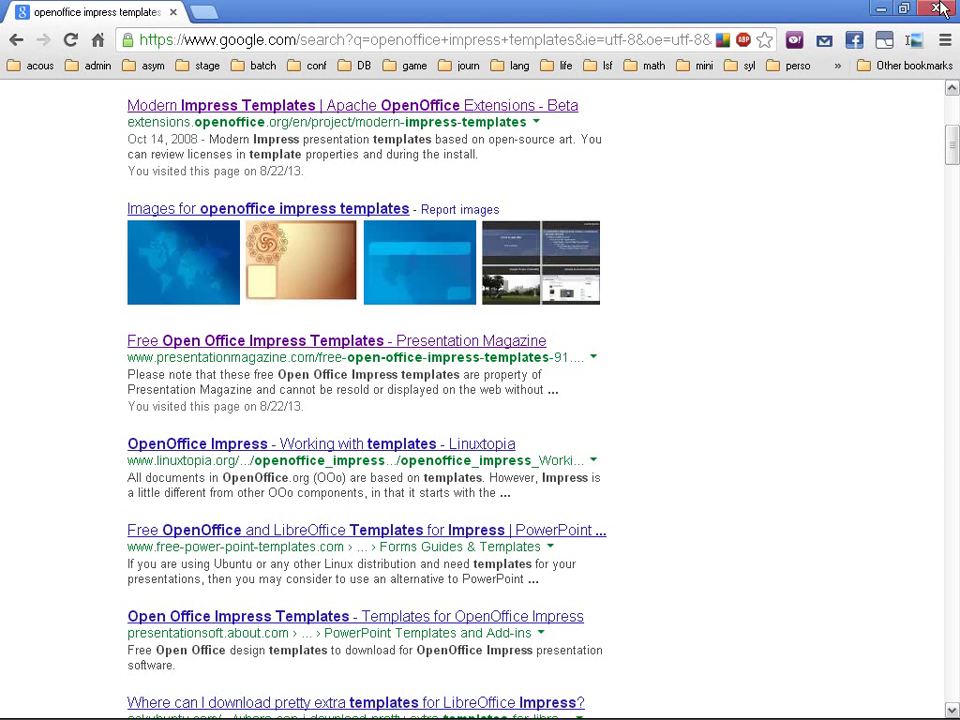
- Return to Impress, scroll the Slides pane to the top and bring up View > Master
left_click(874, 9)
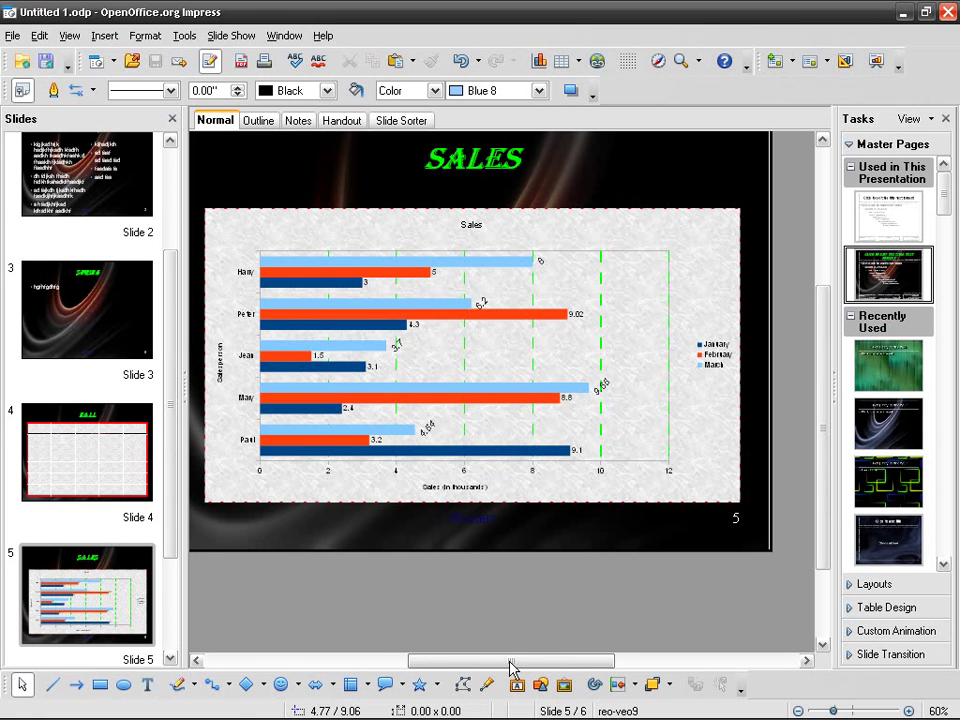
left_click_drag(512, 666, 500, 668)
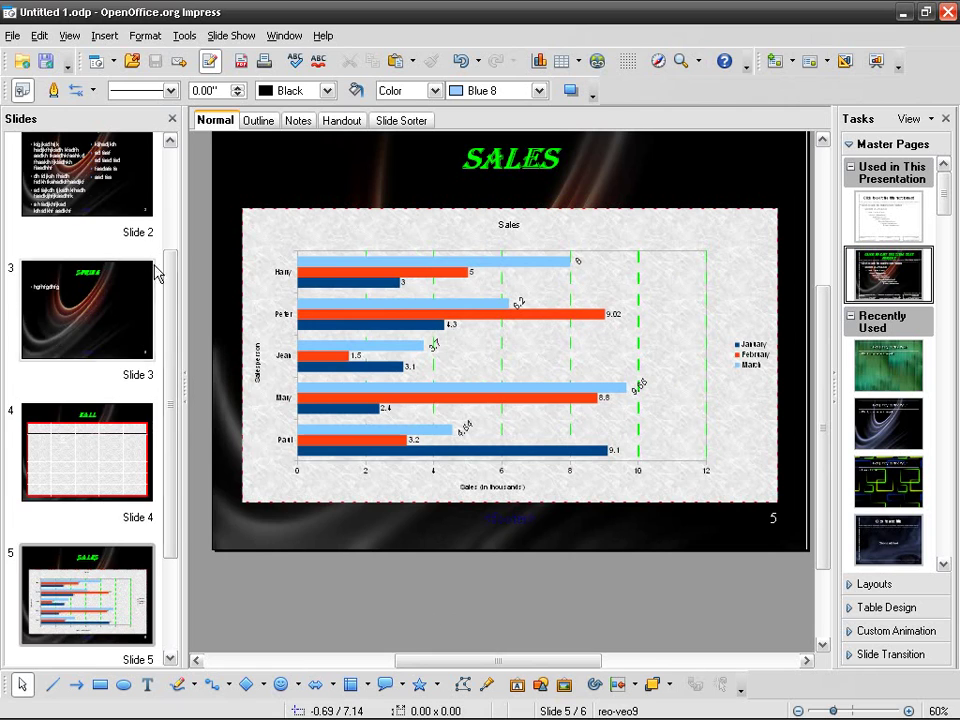
left_click_drag(168, 268, 113, 52)
left_click(100, 36)
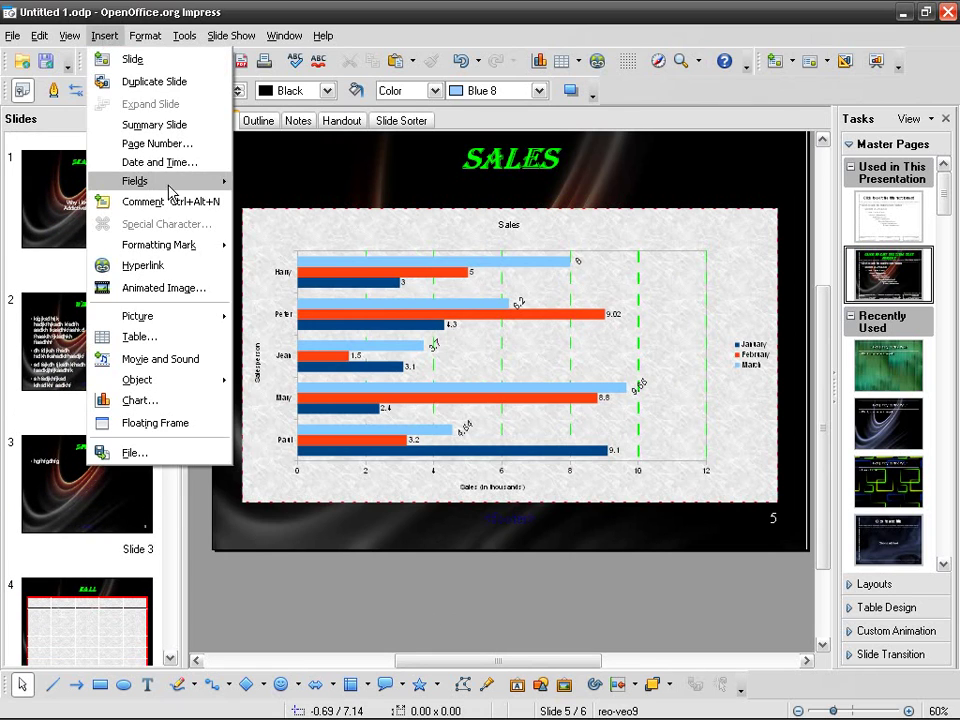
left_click(69, 38)
mouse_move(150, 182)
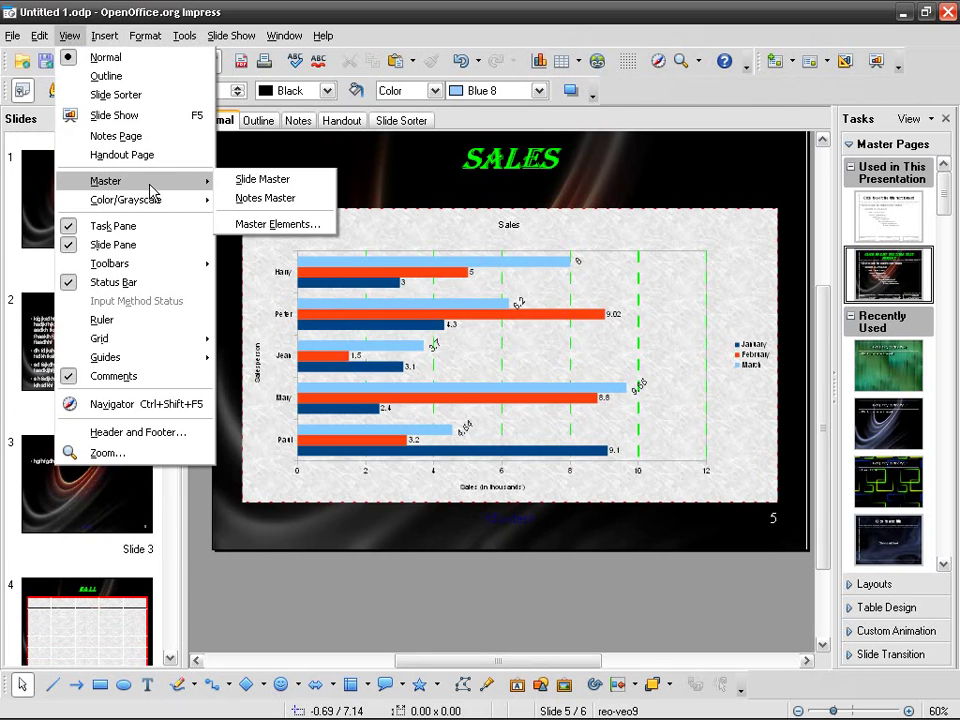
- Switch to the reo-veo9 Slide Master and open Insert > Picture > From File
left_click(285, 180)
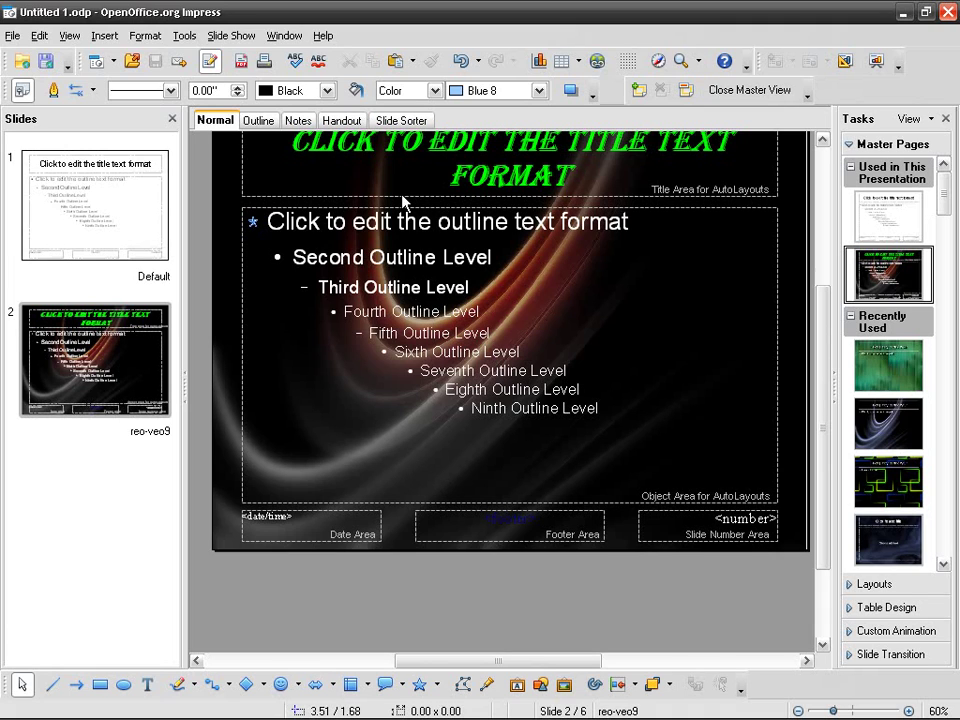
scroll(404, 203, "up", 1)
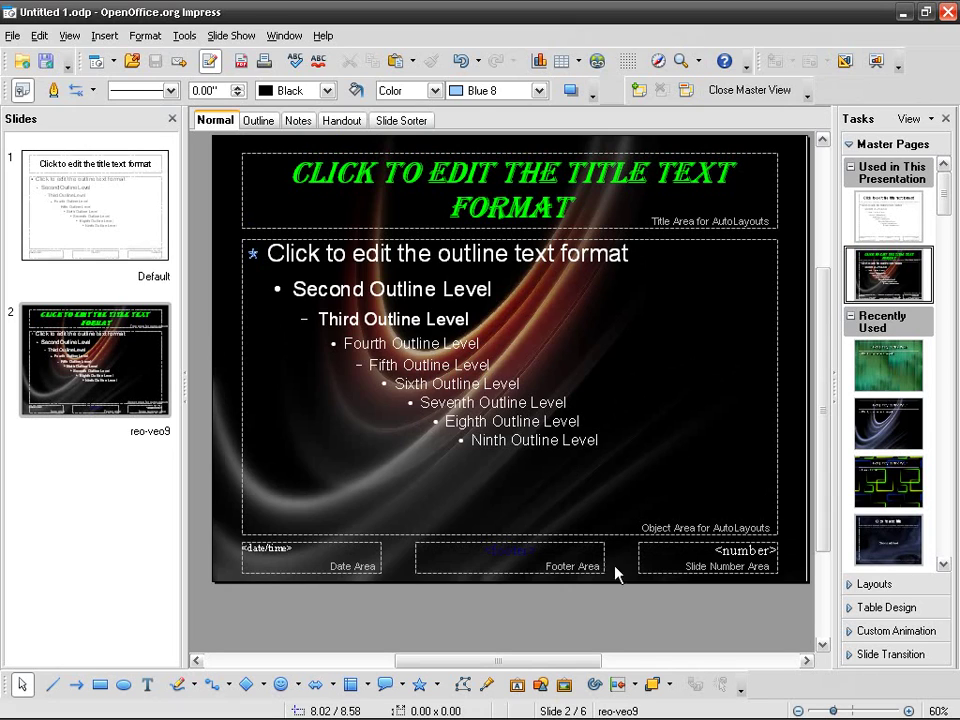
left_click(104, 35)
mouse_move(183, 326)
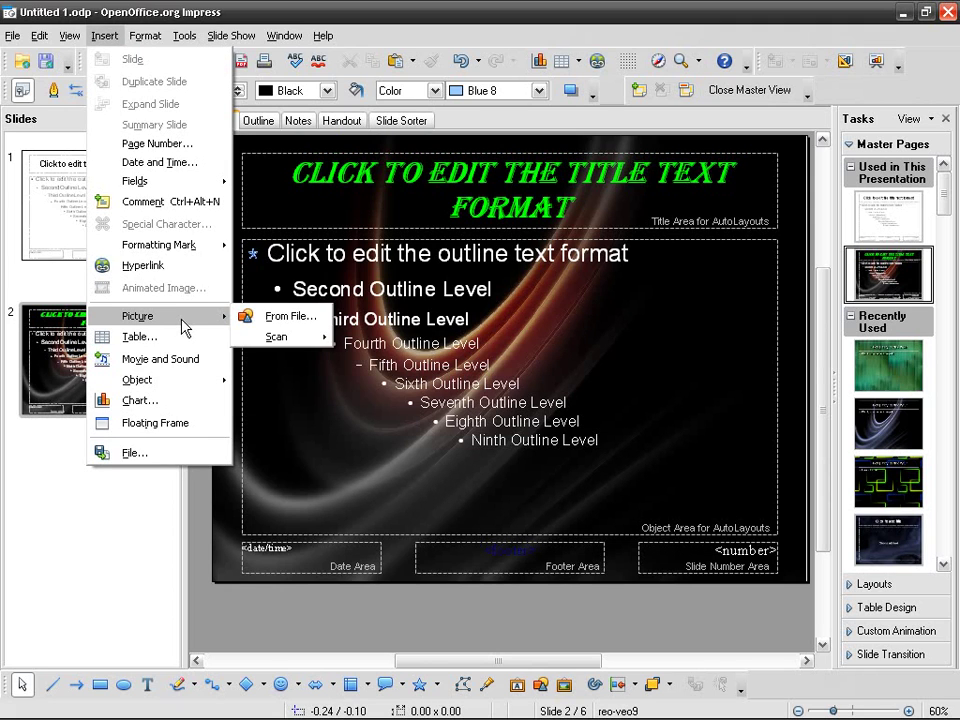
left_click(272, 316)
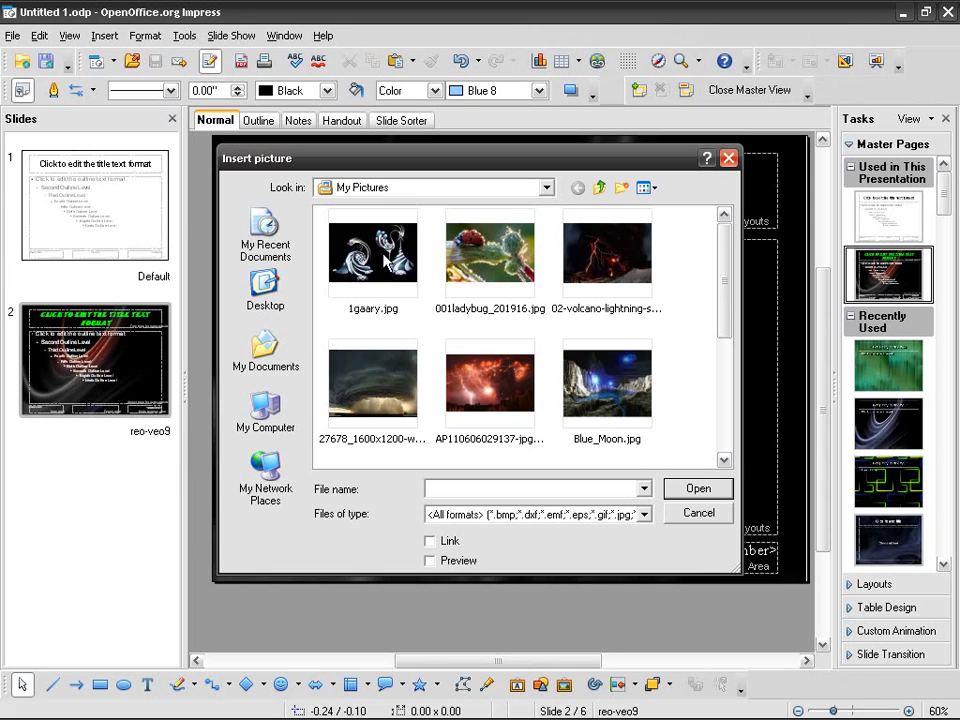
- Insert the storm photo, shrink it to logo size, and align it right and top
double_click(387, 400)
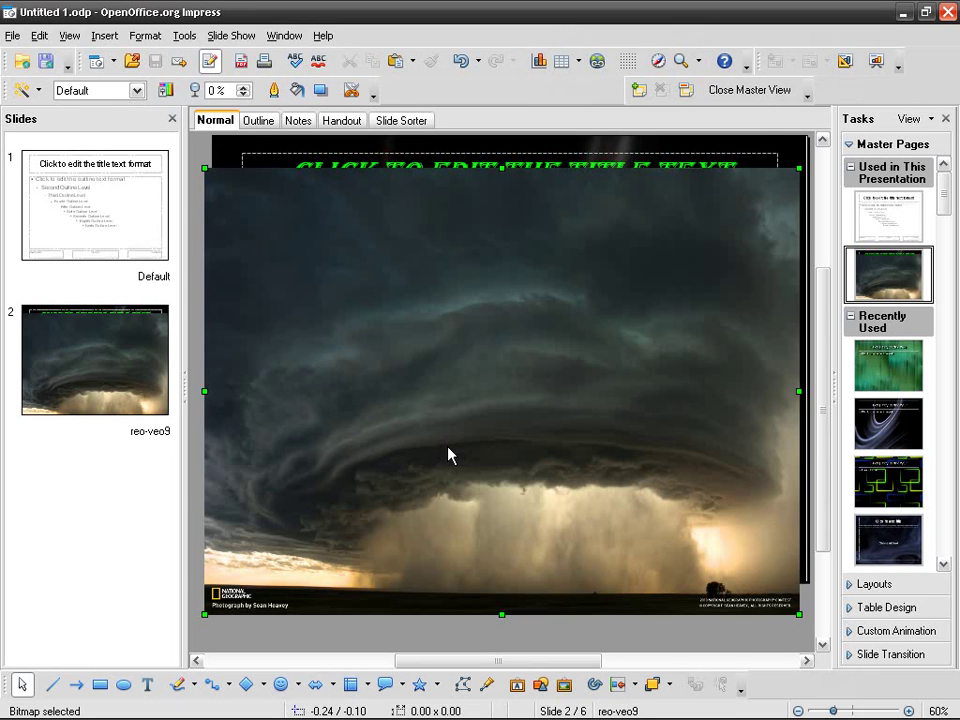
left_click_drag(207, 169, 671, 257)
right_click(668, 266)
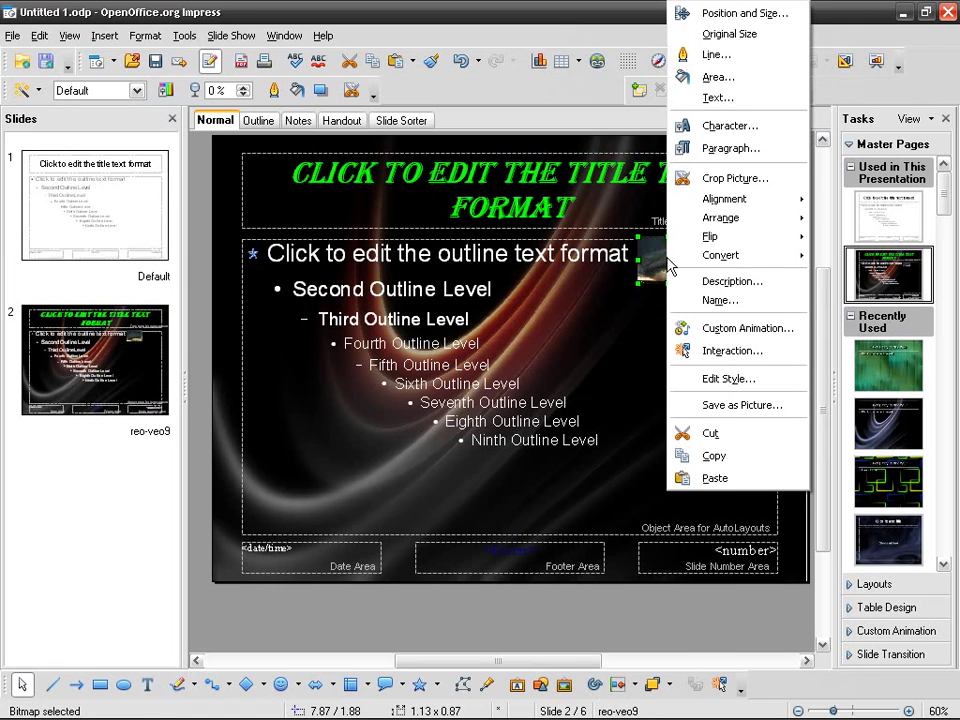
mouse_move(760, 199)
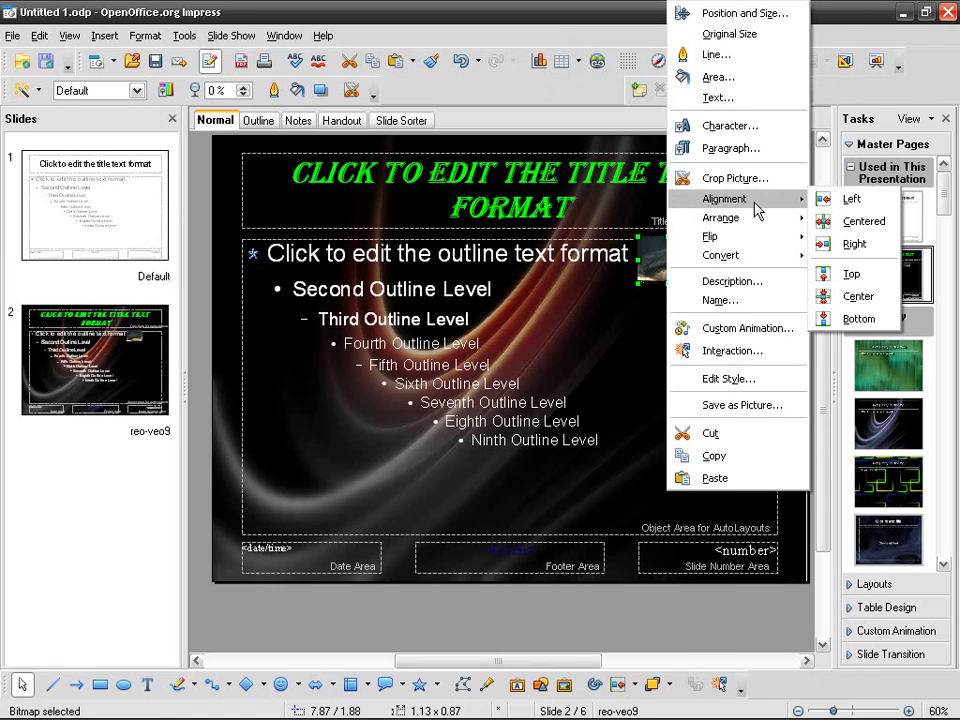
left_click(878, 244)
right_click(765, 253)
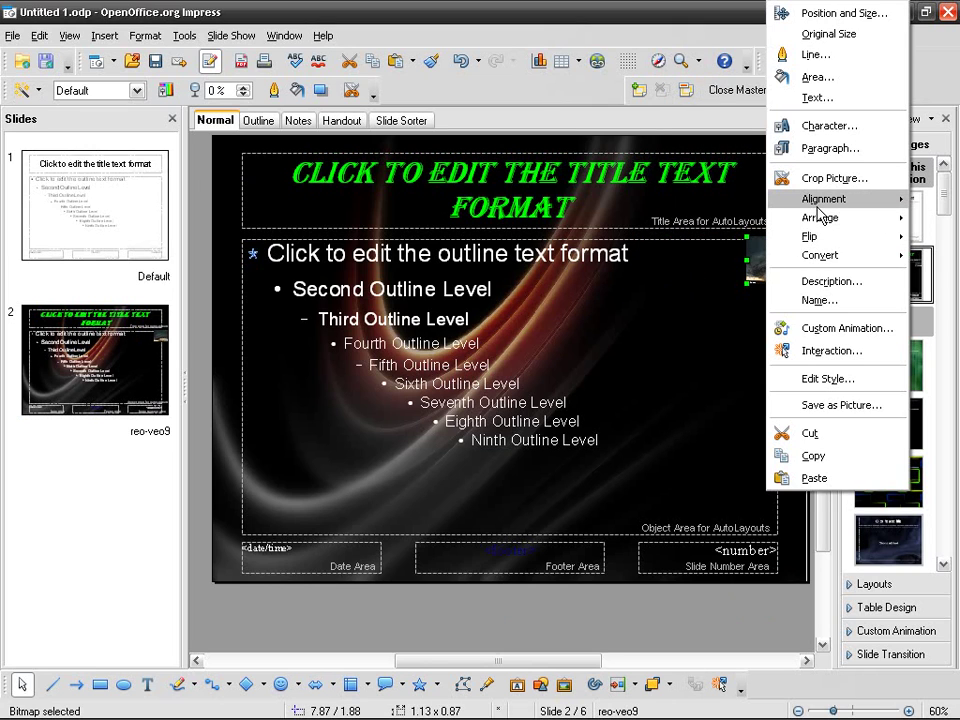
mouse_move(793, 208)
left_click(737, 274)
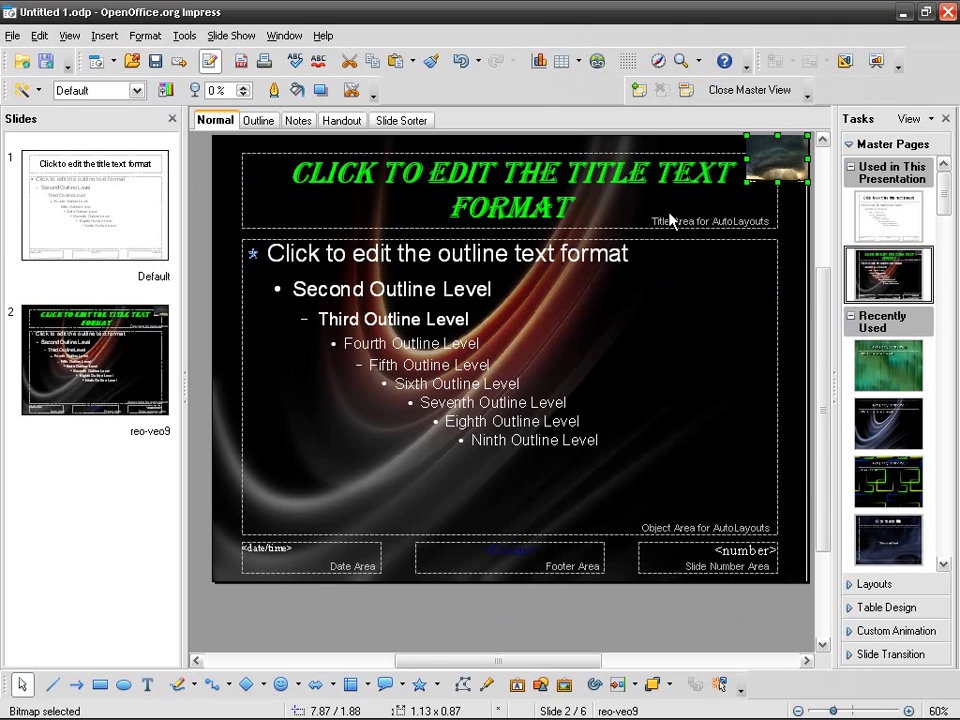
left_click(222, 386)
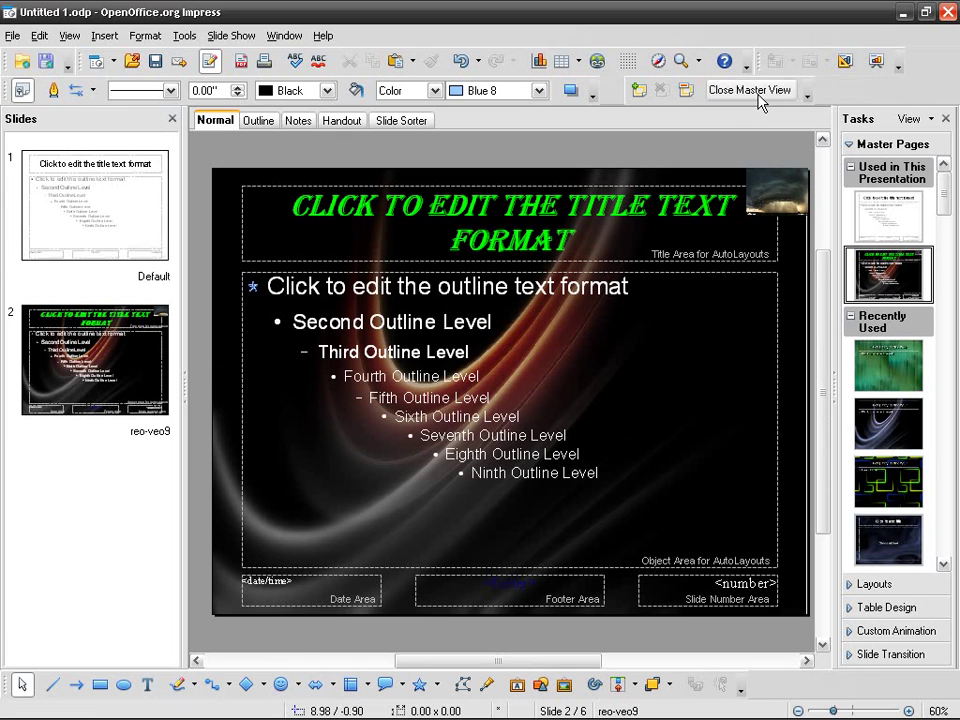
left_click(756, 94)
left_click(85, 262)
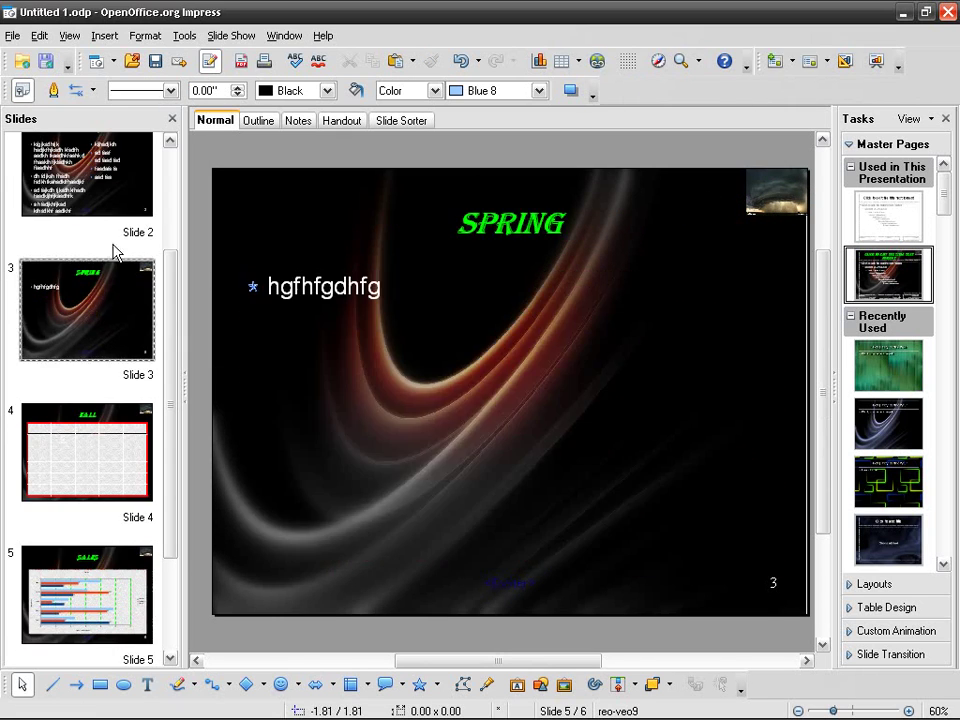
left_click(115, 197)
left_click(118, 515)
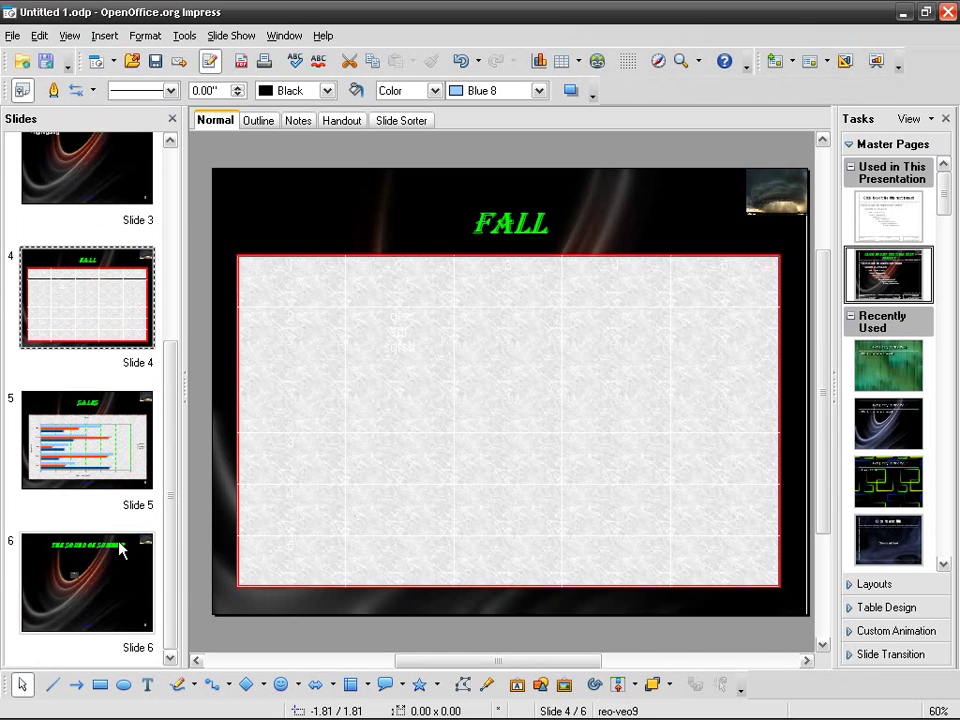
left_click(133, 437)
left_click(125, 338)
left_click(122, 197)
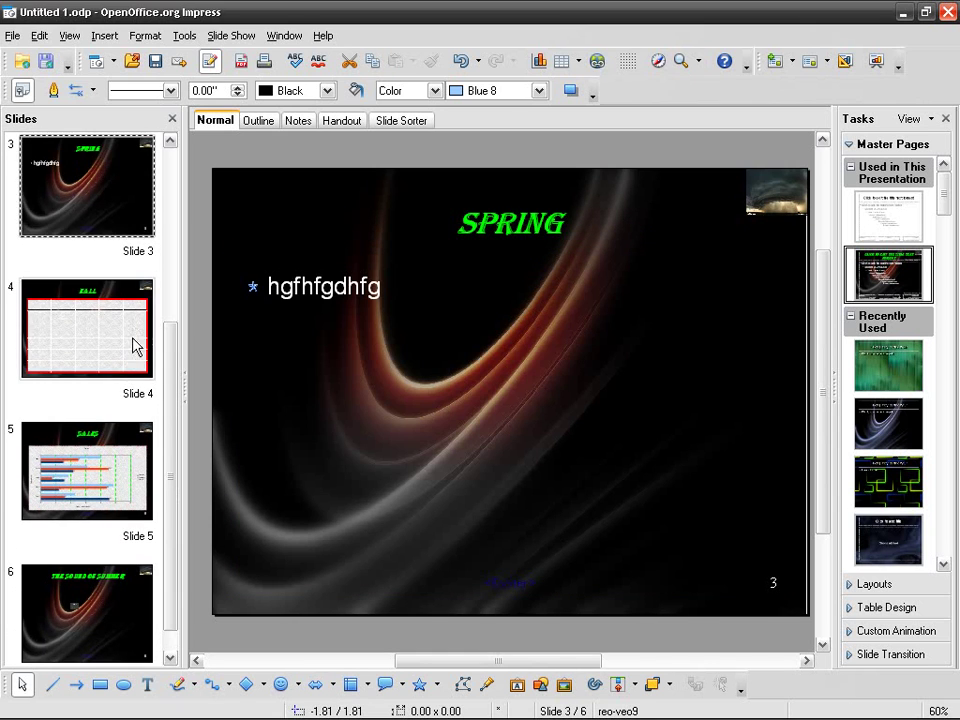
scroll(150, 270, "up", 5)
key("alt+i")
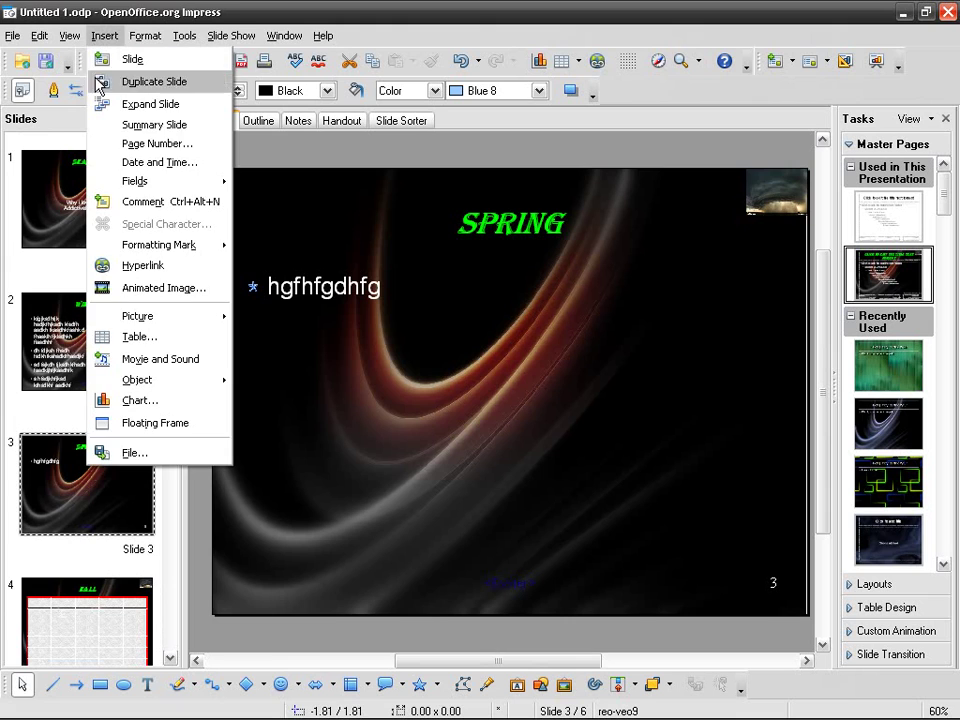
mouse_move(137, 183)
mouse_move(69, 36)
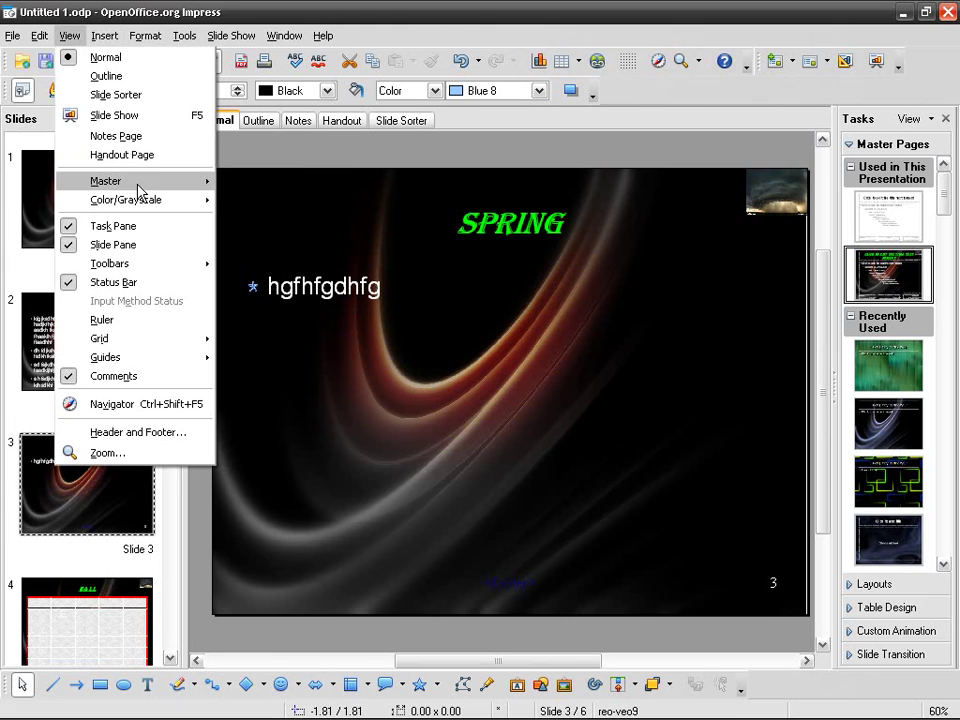
left_click(262, 182)
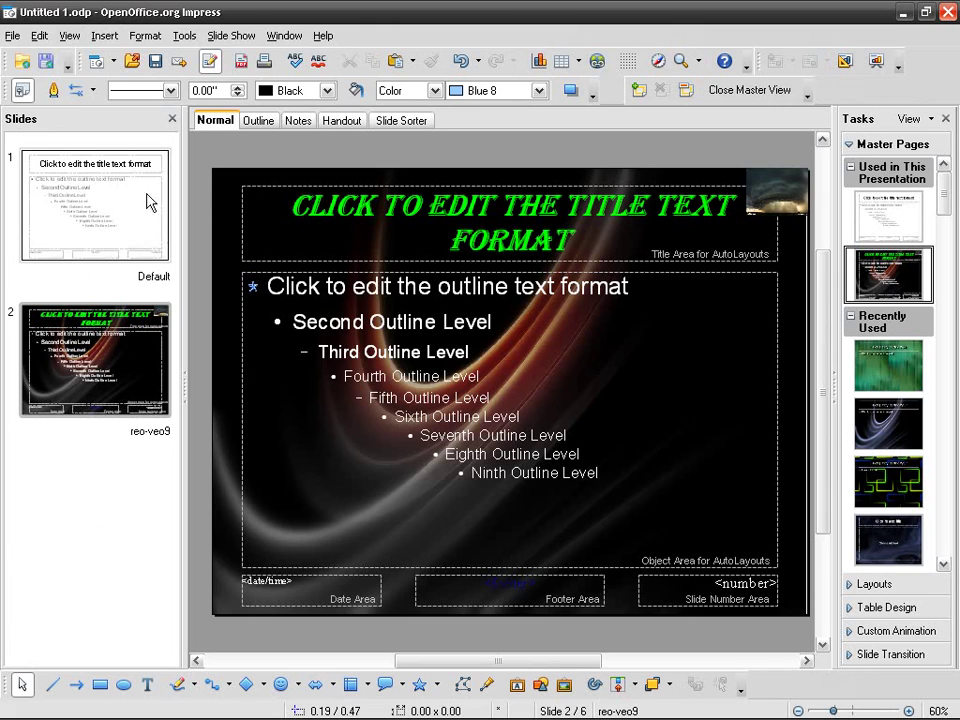
- Select the white Default master and open its Page Setup dialog
left_click(112, 203)
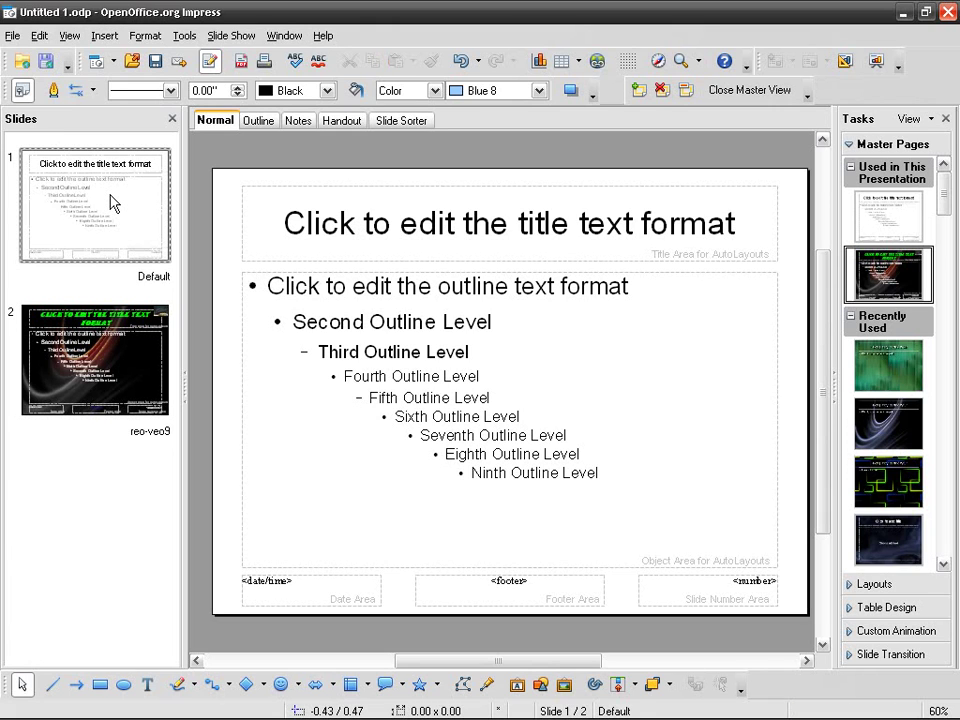
right_click(222, 204)
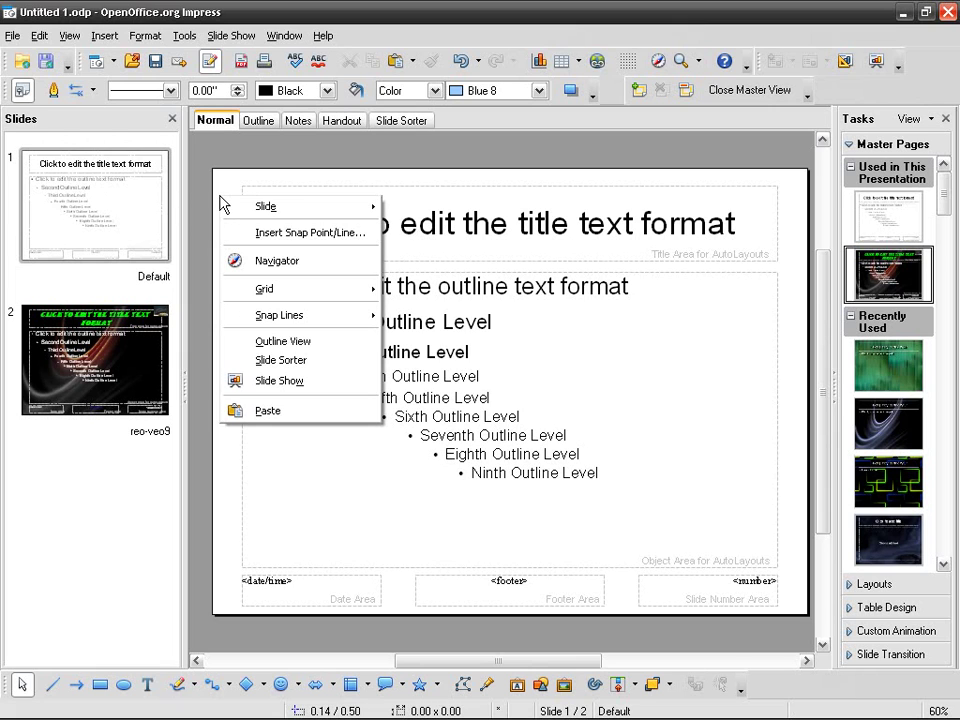
left_click(122, 339)
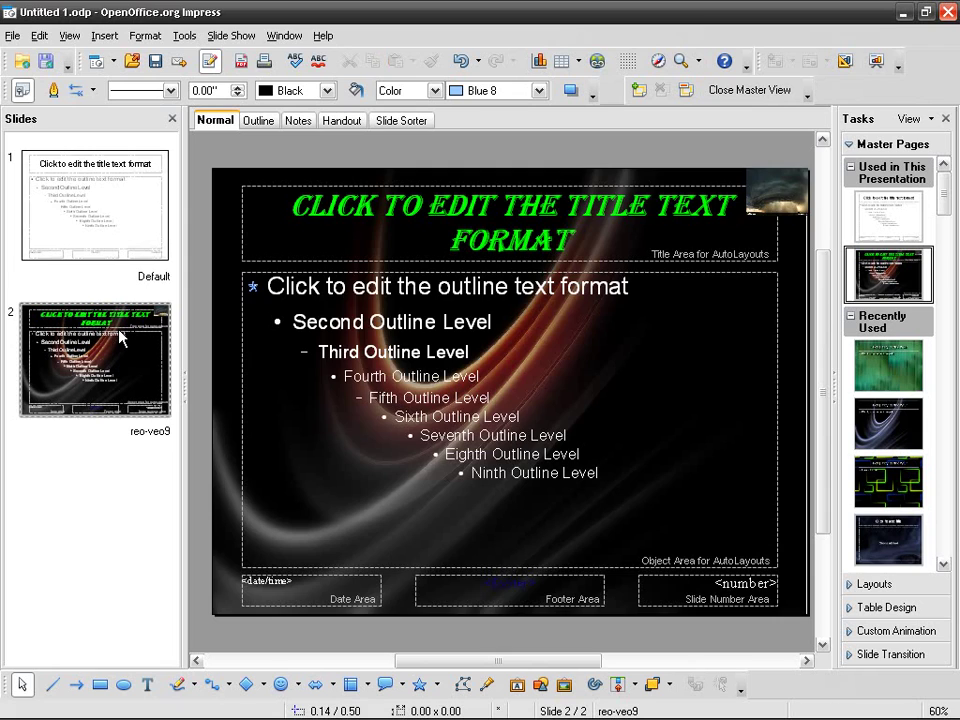
left_click(98, 214)
right_click(222, 204)
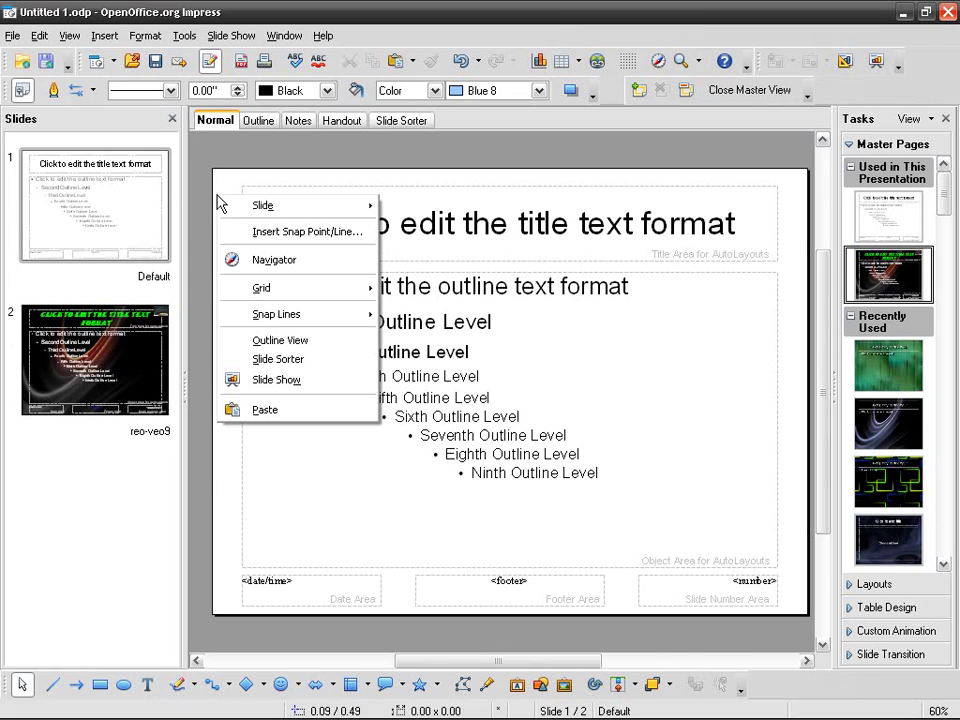
mouse_move(321, 214)
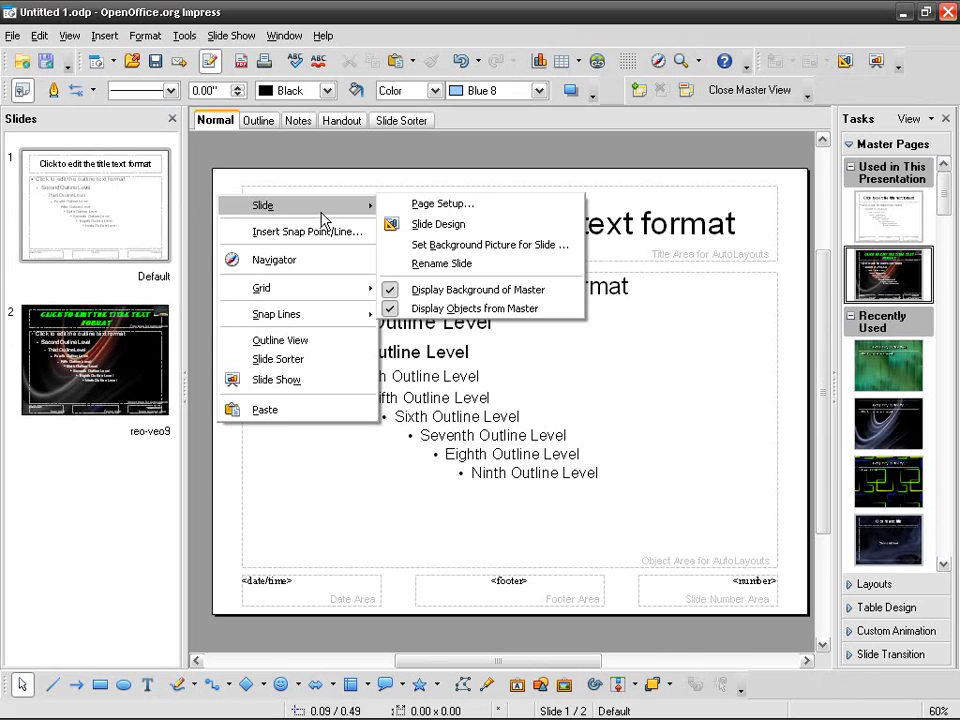
left_click(514, 204)
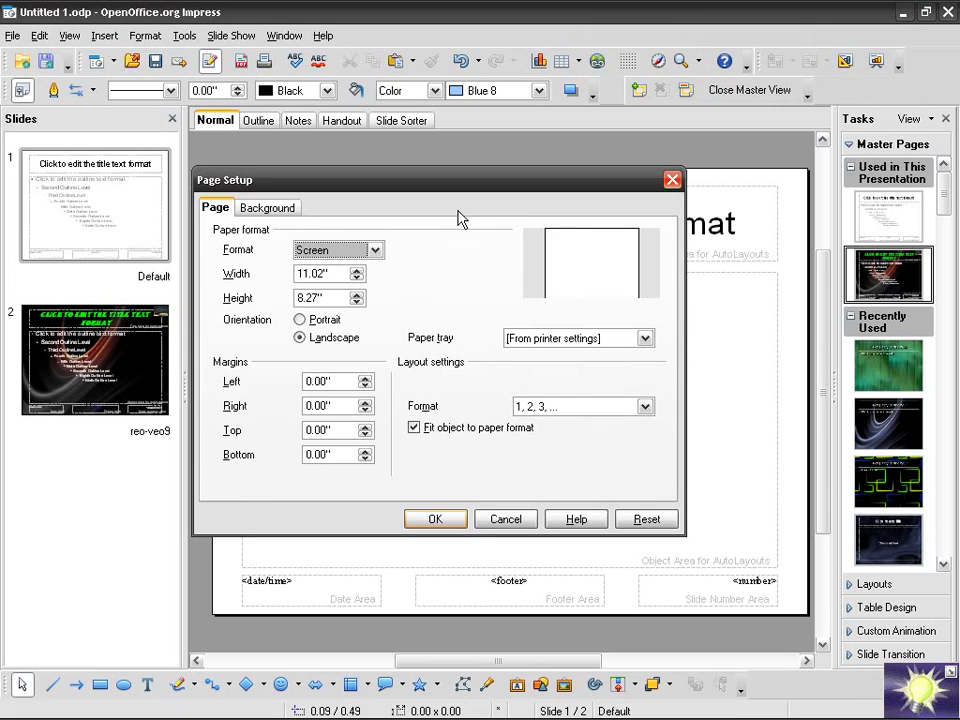
- Set the Background fill to Bitmap with the Marble texture and confirm
left_click(262, 212)
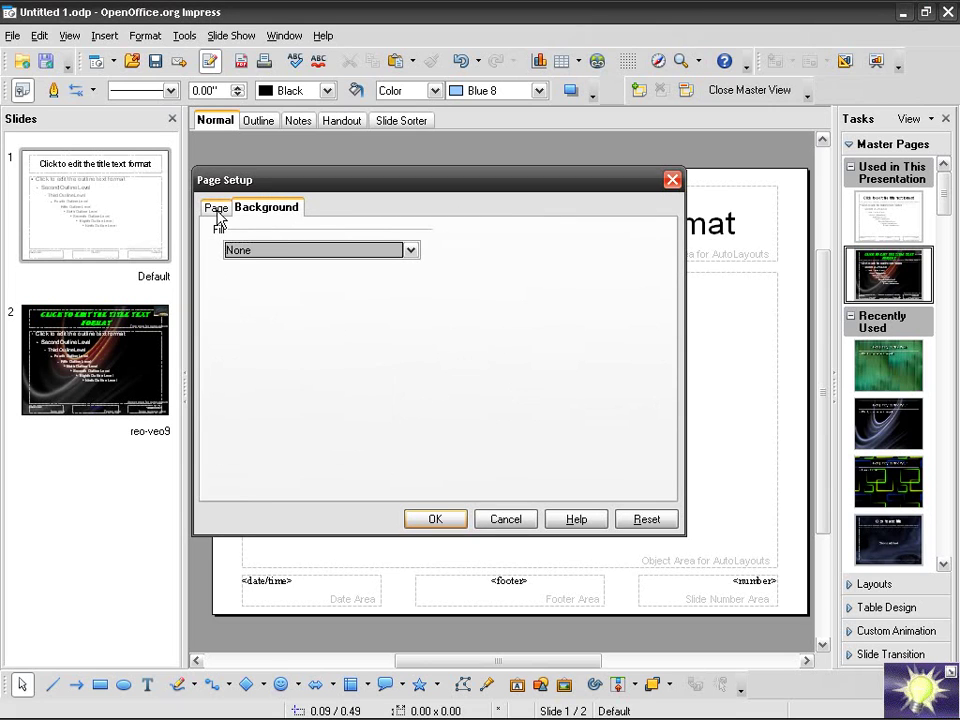
left_click(216, 208)
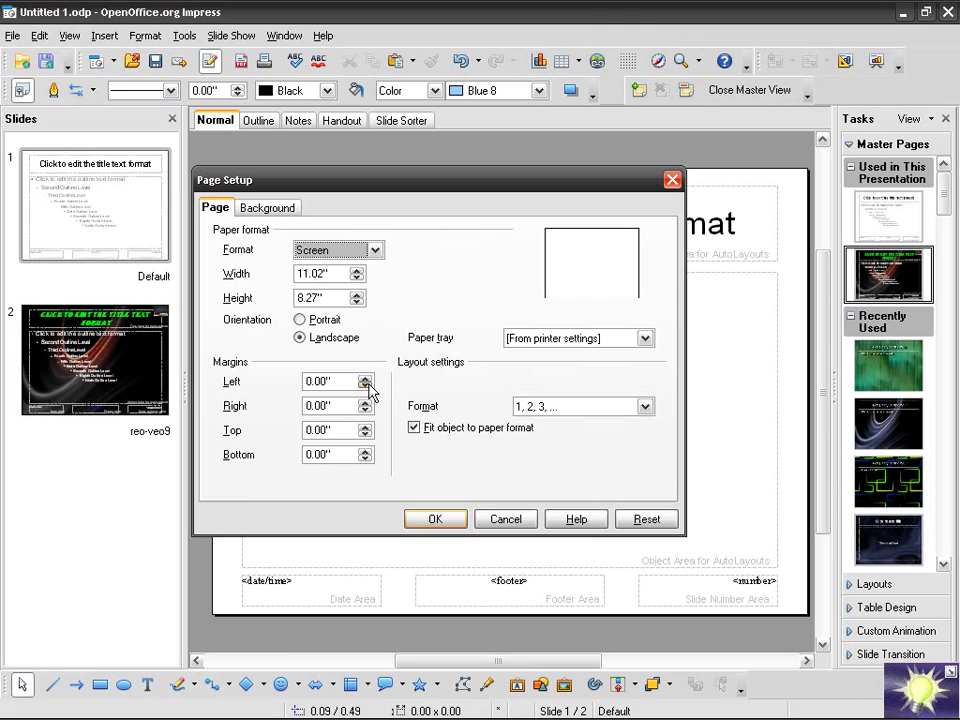
left_click(285, 212)
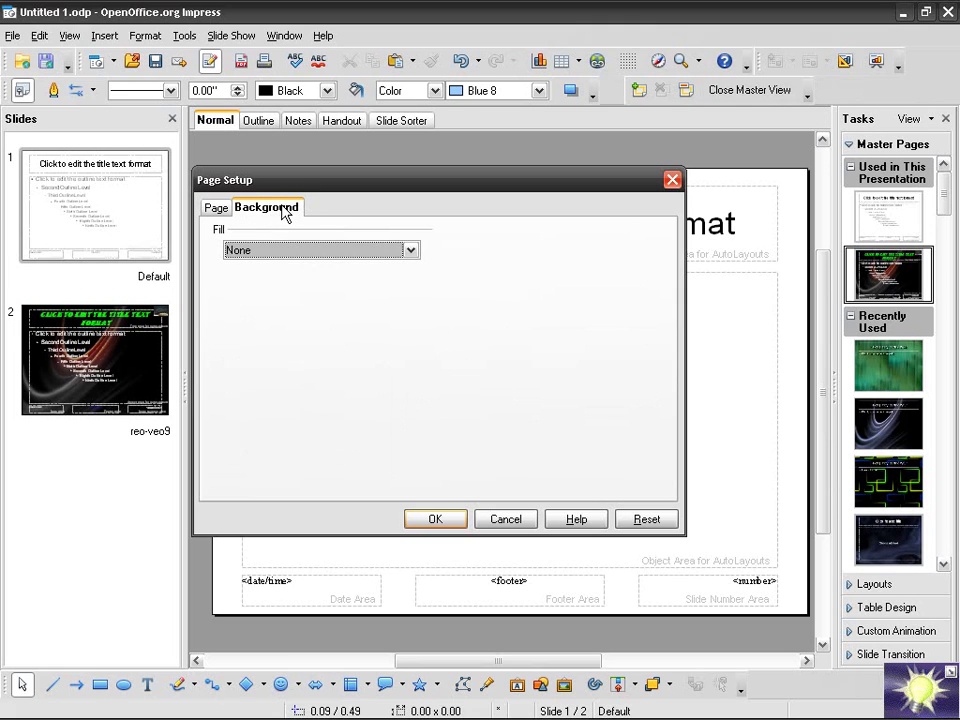
left_click(409, 251)
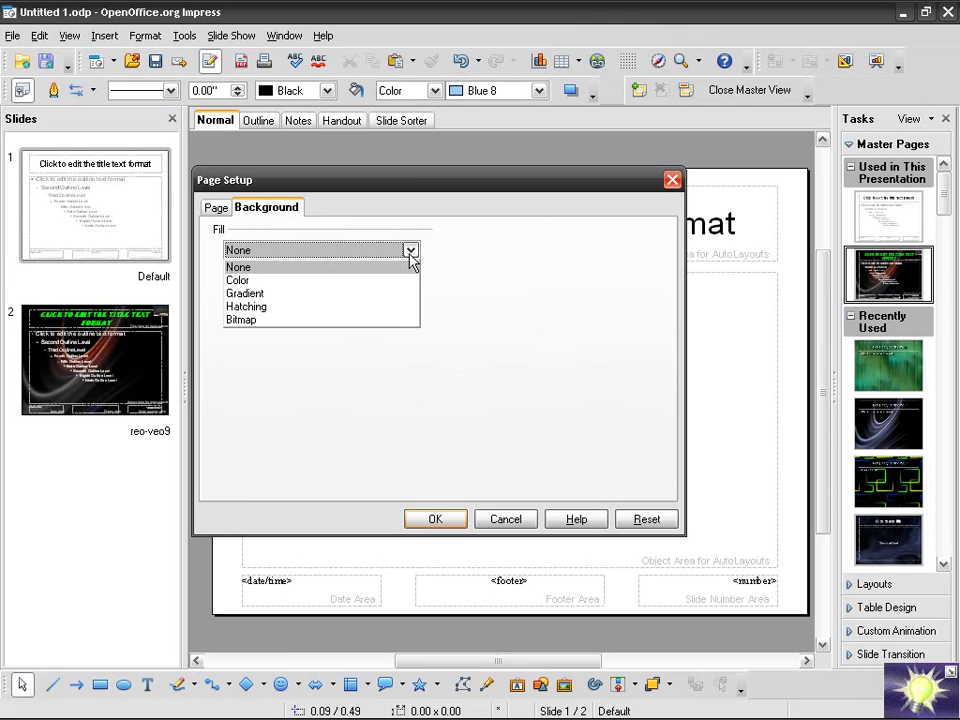
left_click(360, 281)
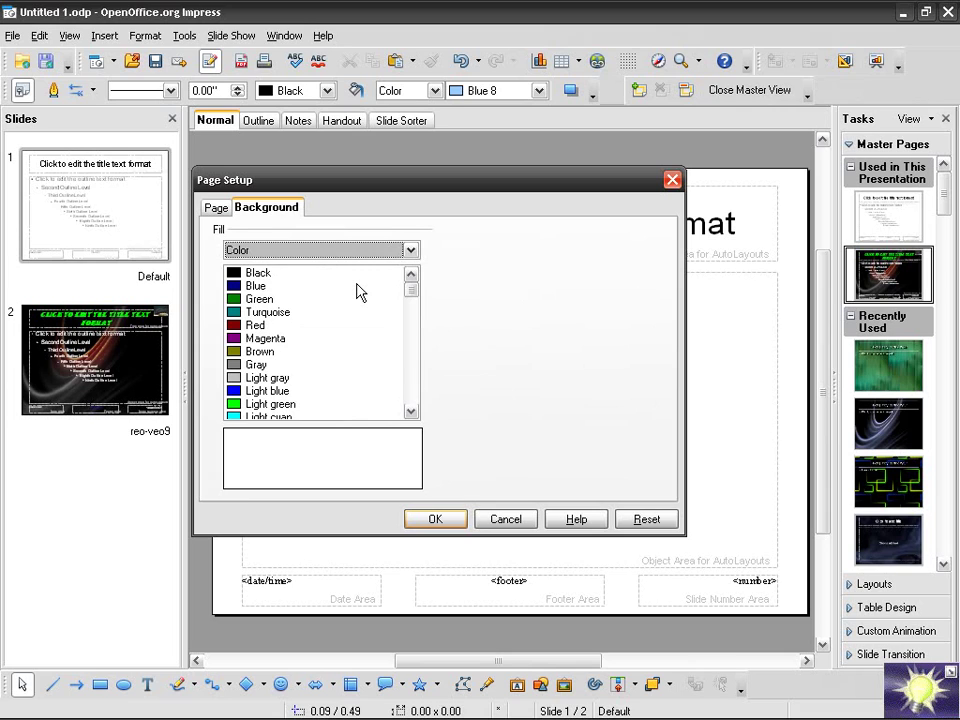
key("Down")
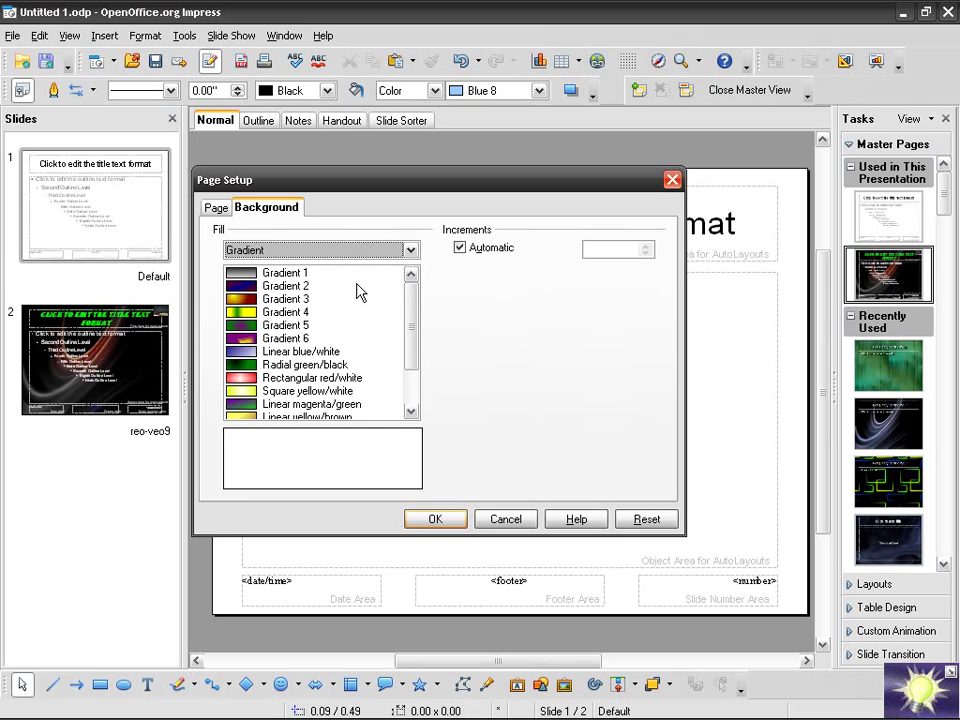
key("Down")
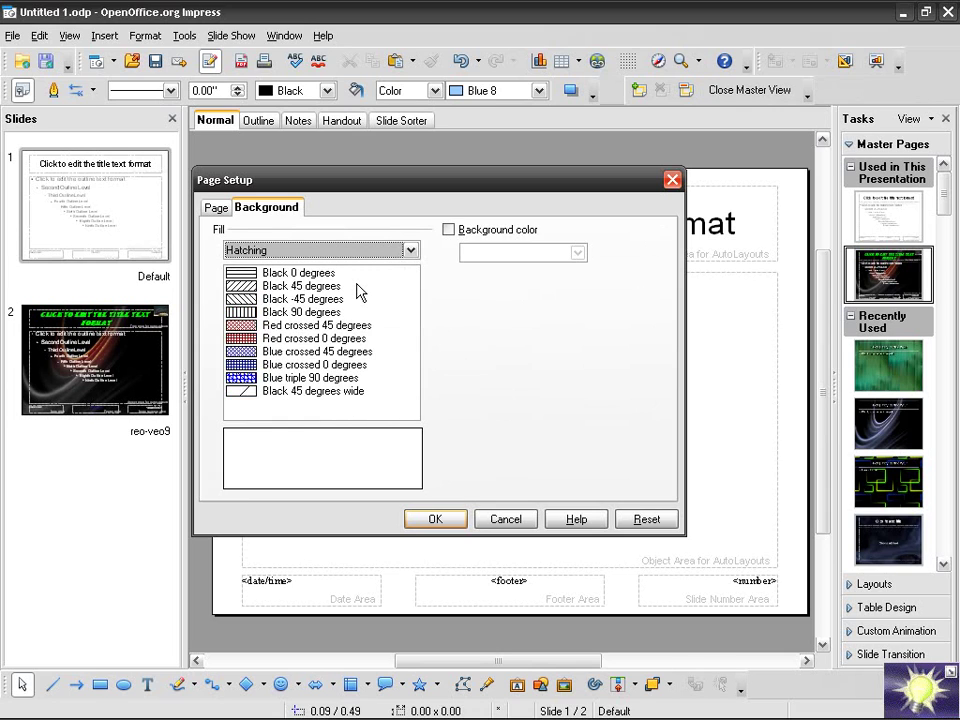
key("Down")
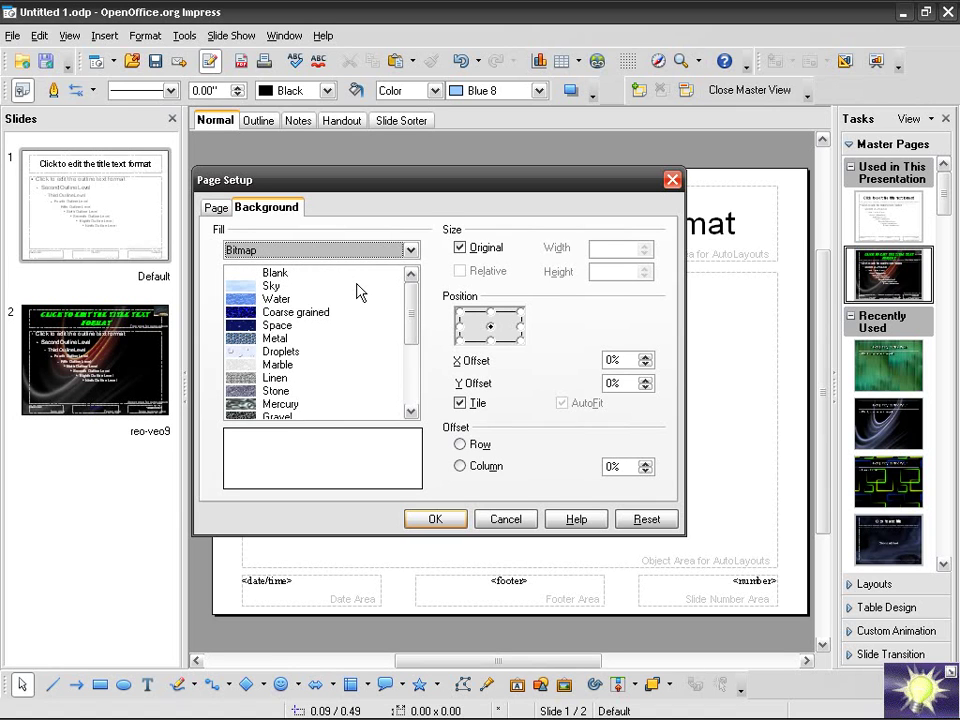
left_click(290, 365)
left_click(455, 519)
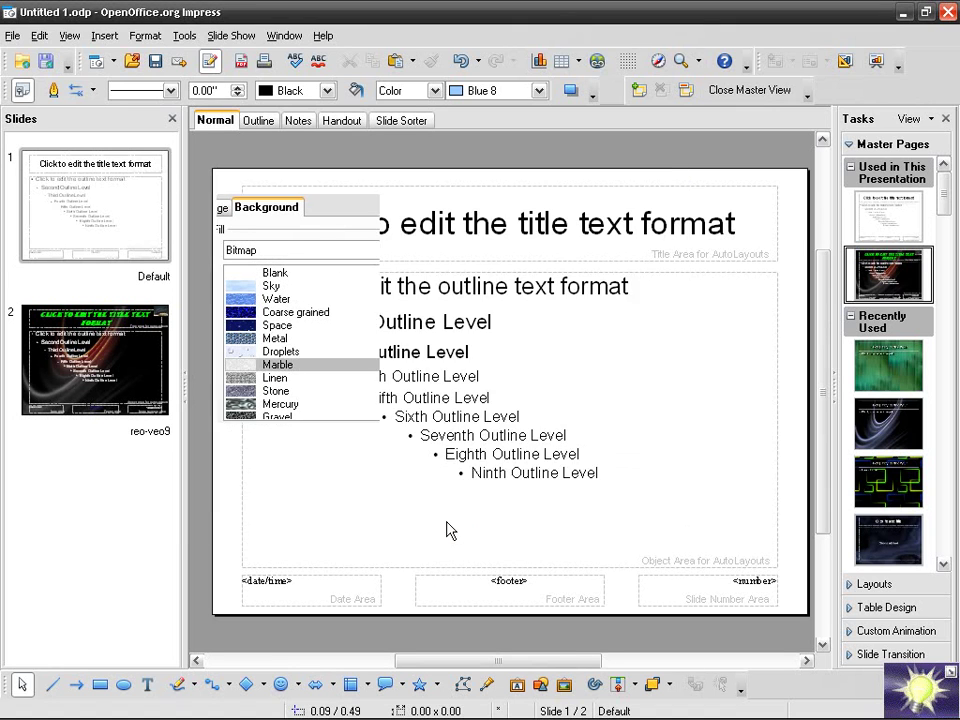
- Close Master View, briefly reopen it to check the Default master, then close it again
left_click(748, 90)
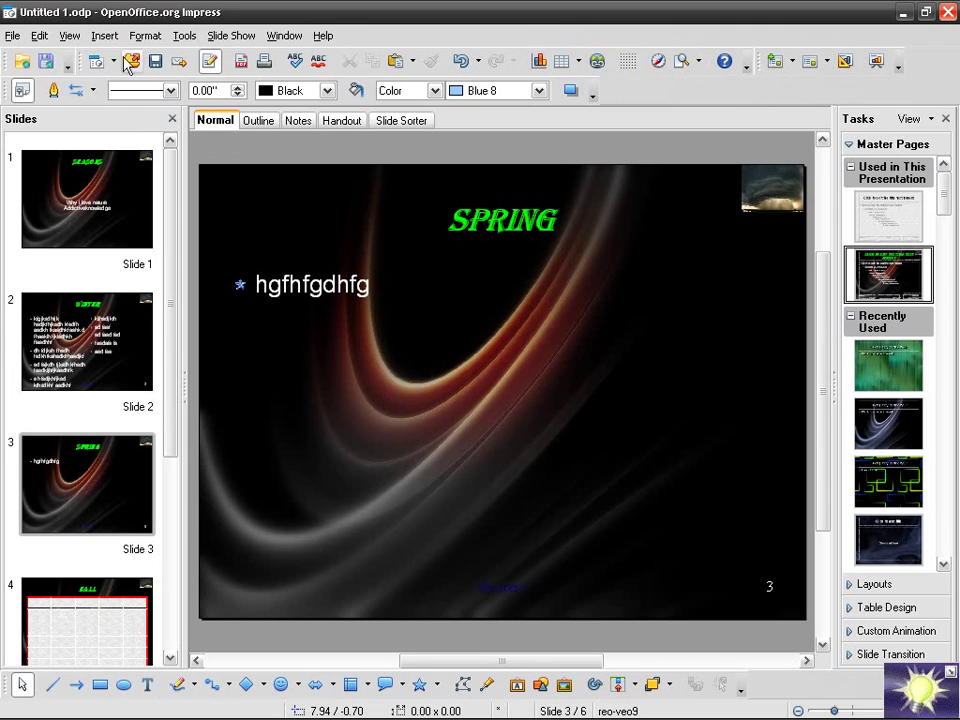
left_click(69, 35)
mouse_move(186, 189)
left_click(252, 179)
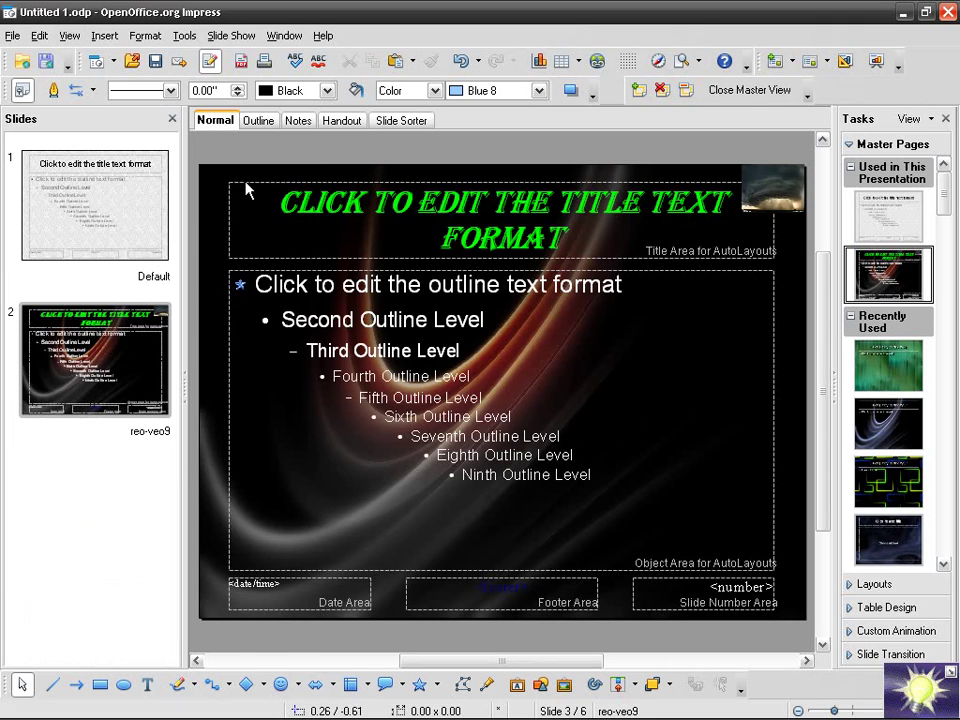
left_click(111, 190)
right_click(112, 195)
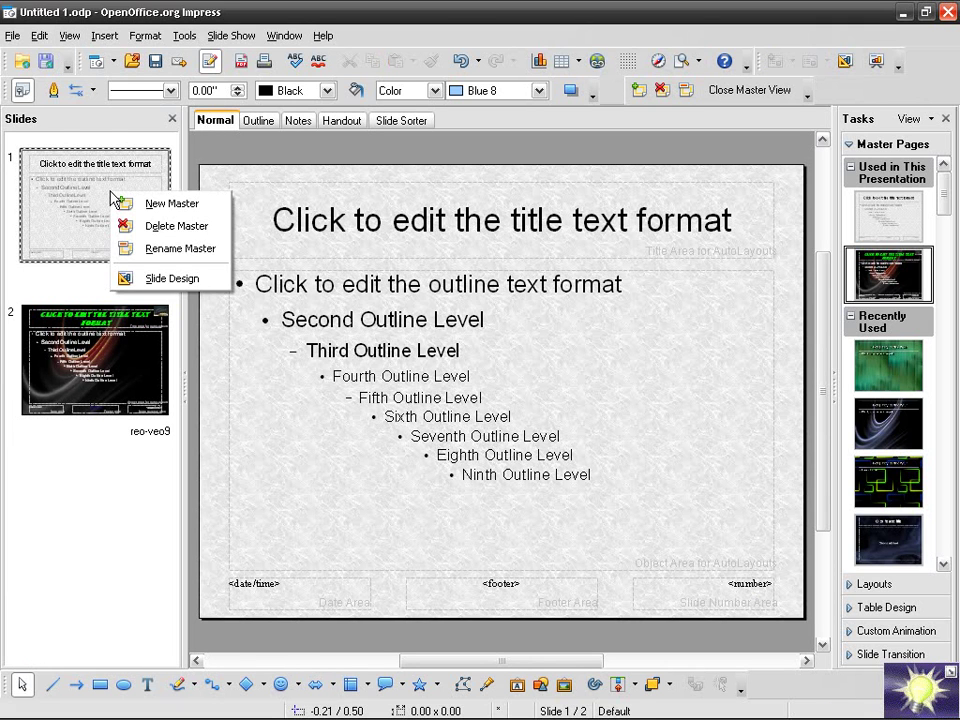
left_click(82, 198)
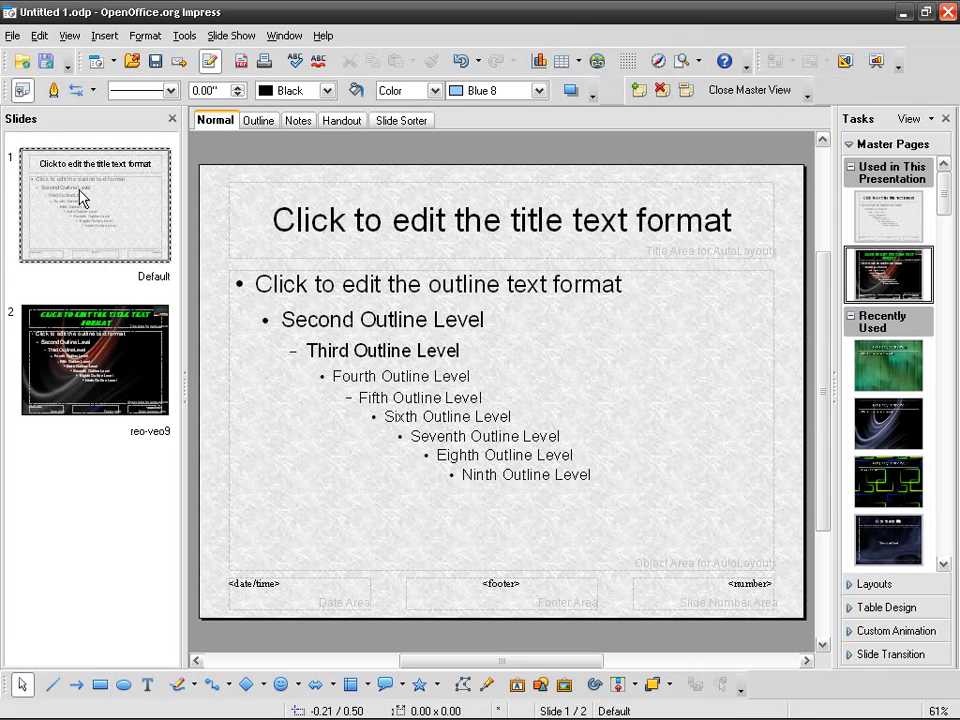
left_click(215, 120)
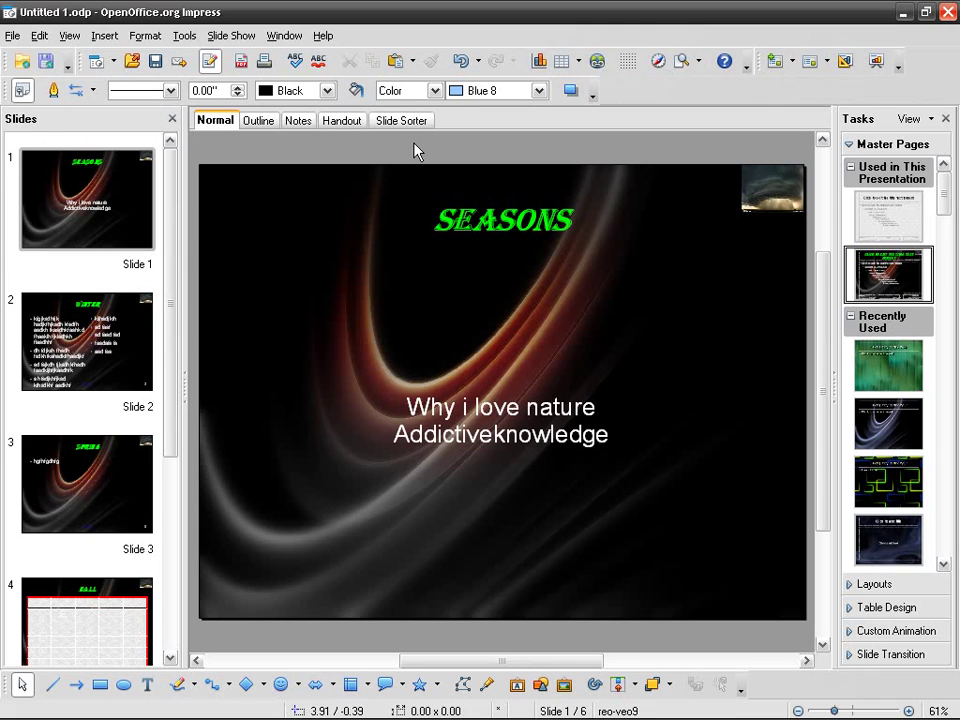
- Apply the marble Default master to all slides and review Winter and Spring
left_click(894, 225)
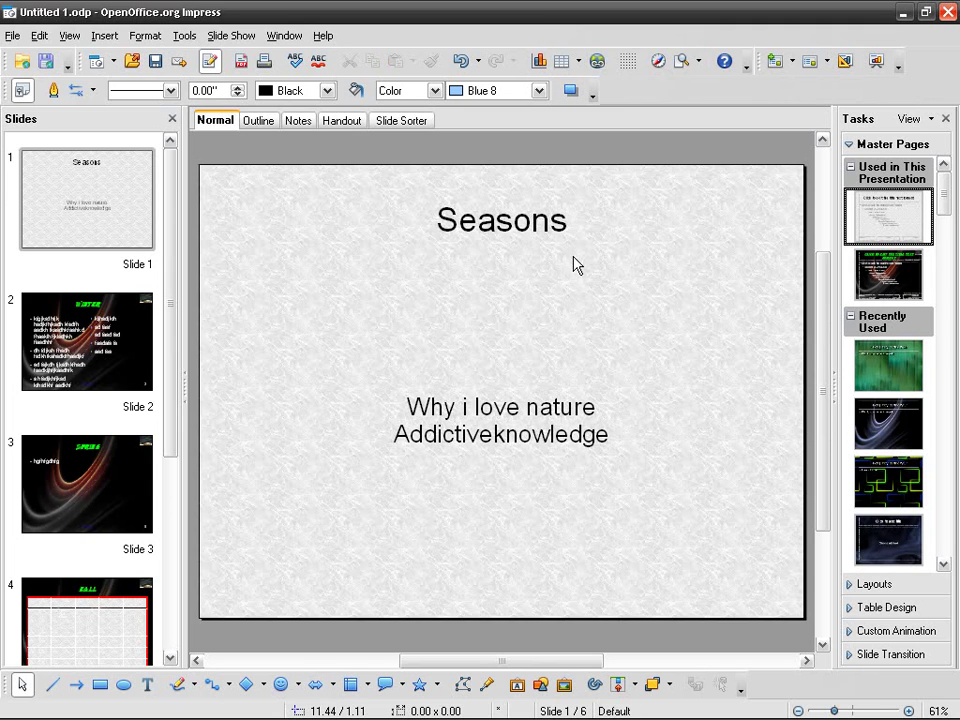
left_click(101, 347)
left_click(105, 440)
left_click(100, 225)
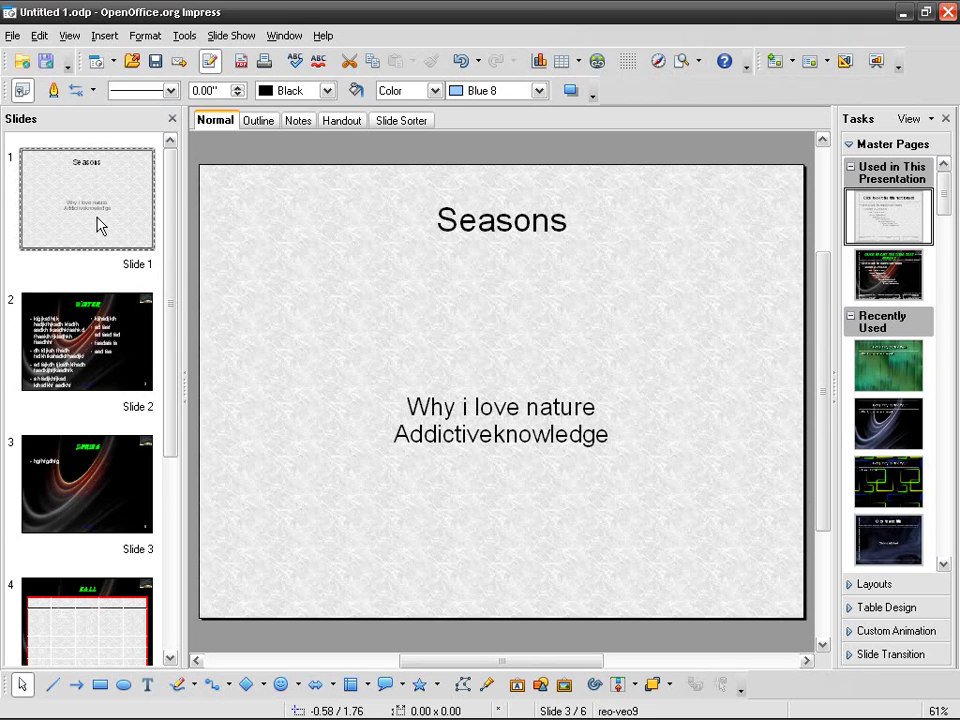
right_click(876, 229)
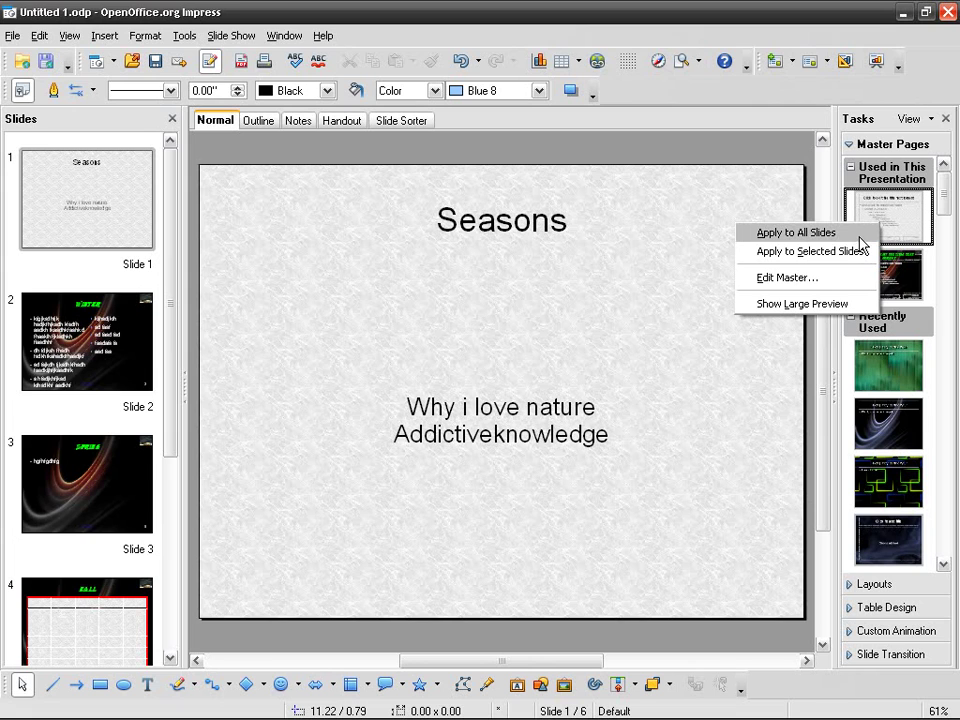
left_click(858, 236)
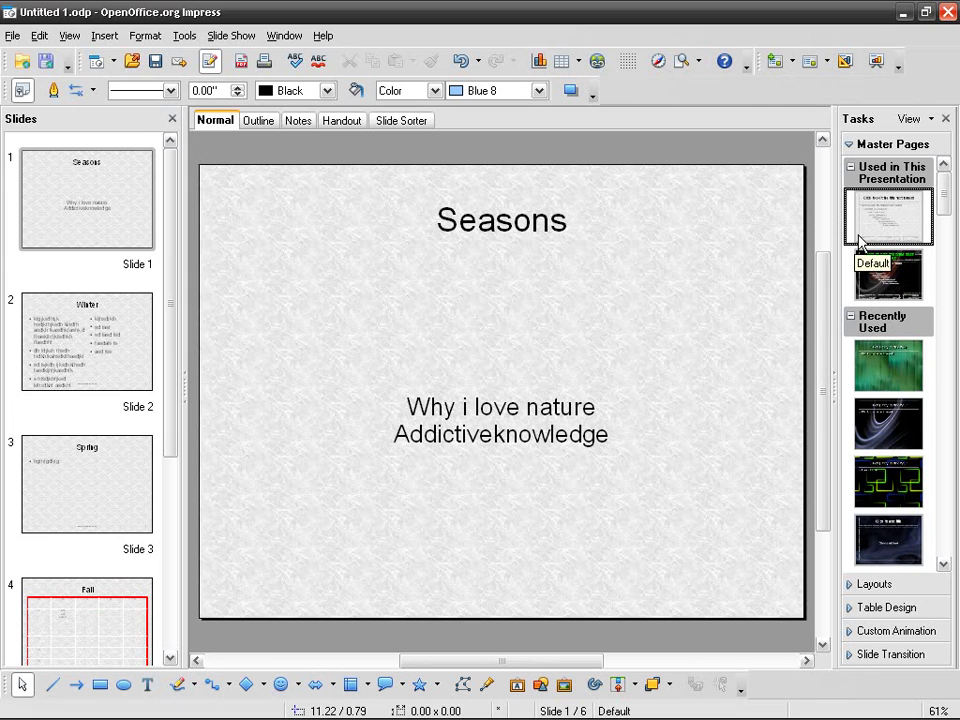
left_click(115, 348)
left_click(114, 474)
left_click(100, 345)
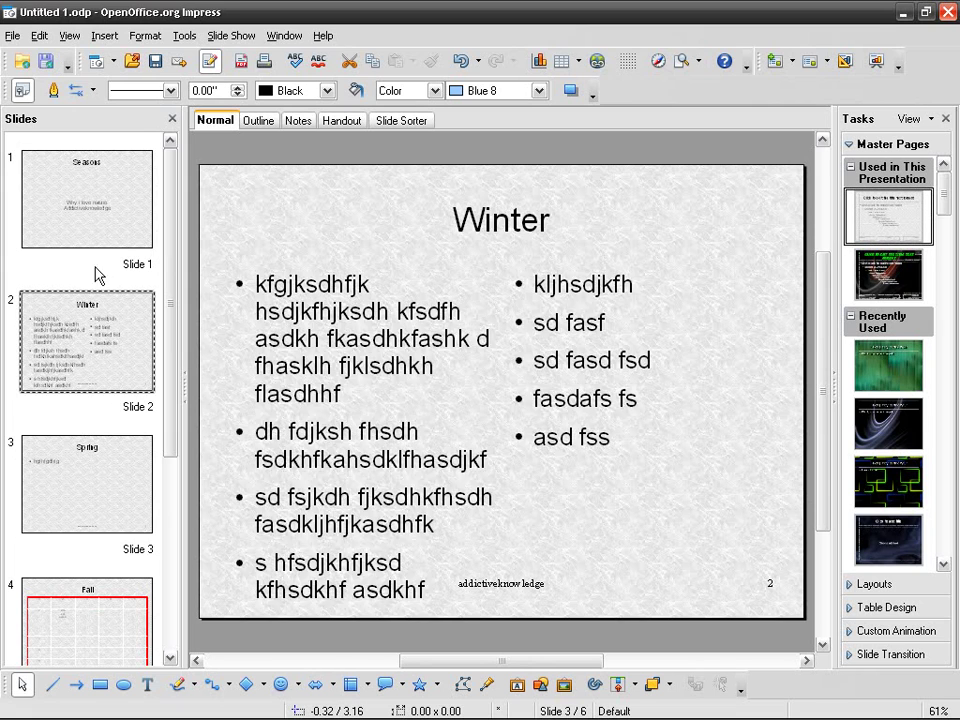
left_click(94, 240)
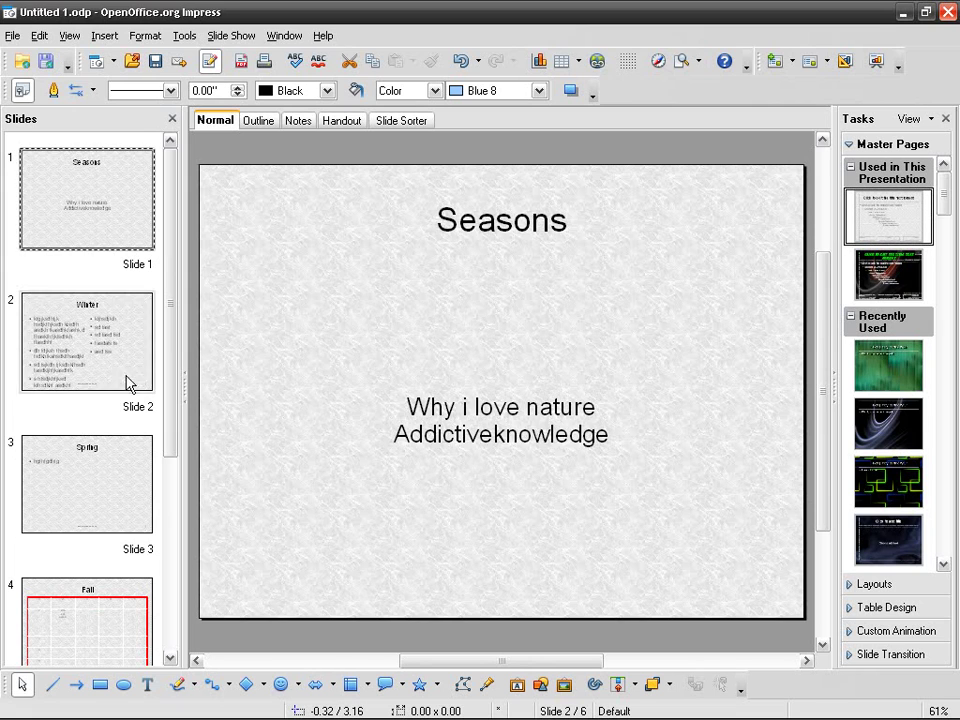
- Reapply the dark reo-veo9 master to all slides and check the Winter slide
left_click(893, 276)
right_click(893, 277)
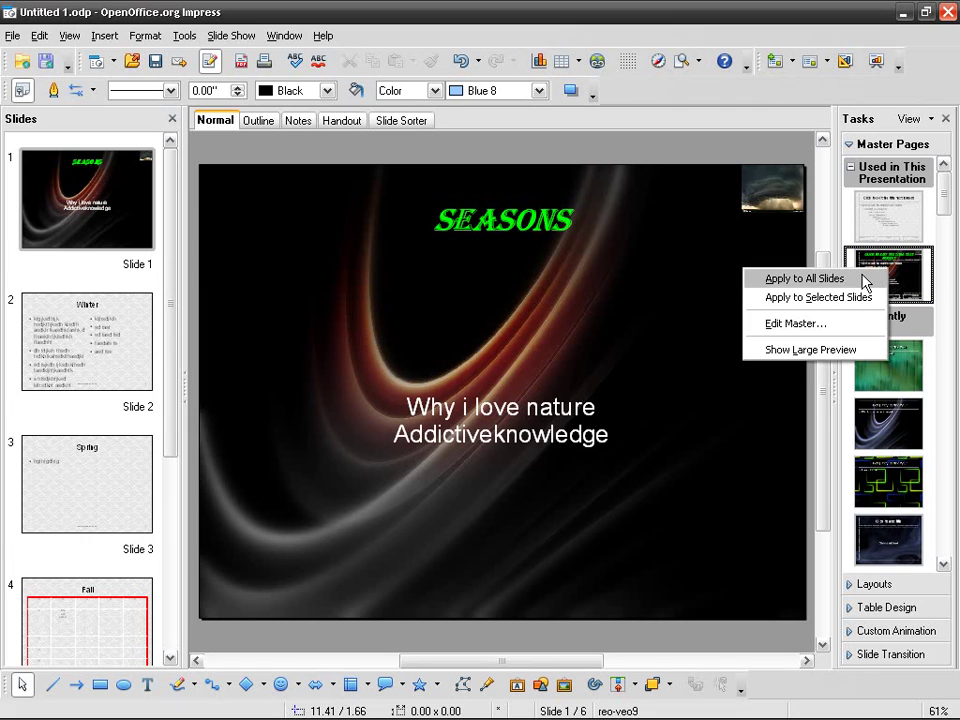
left_click(864, 276)
left_click(112, 338)
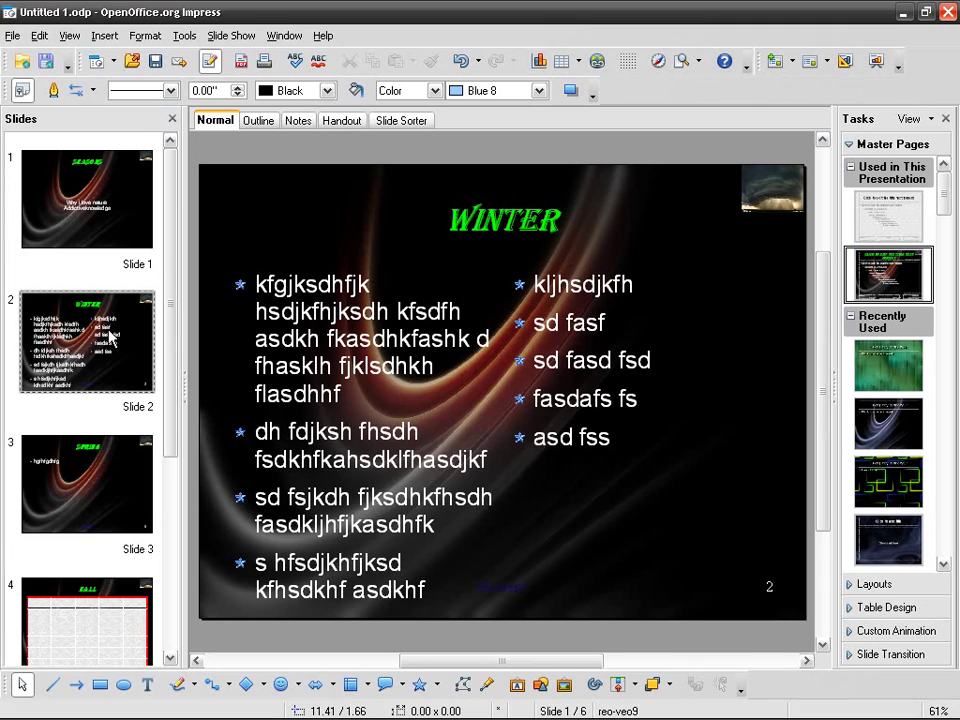